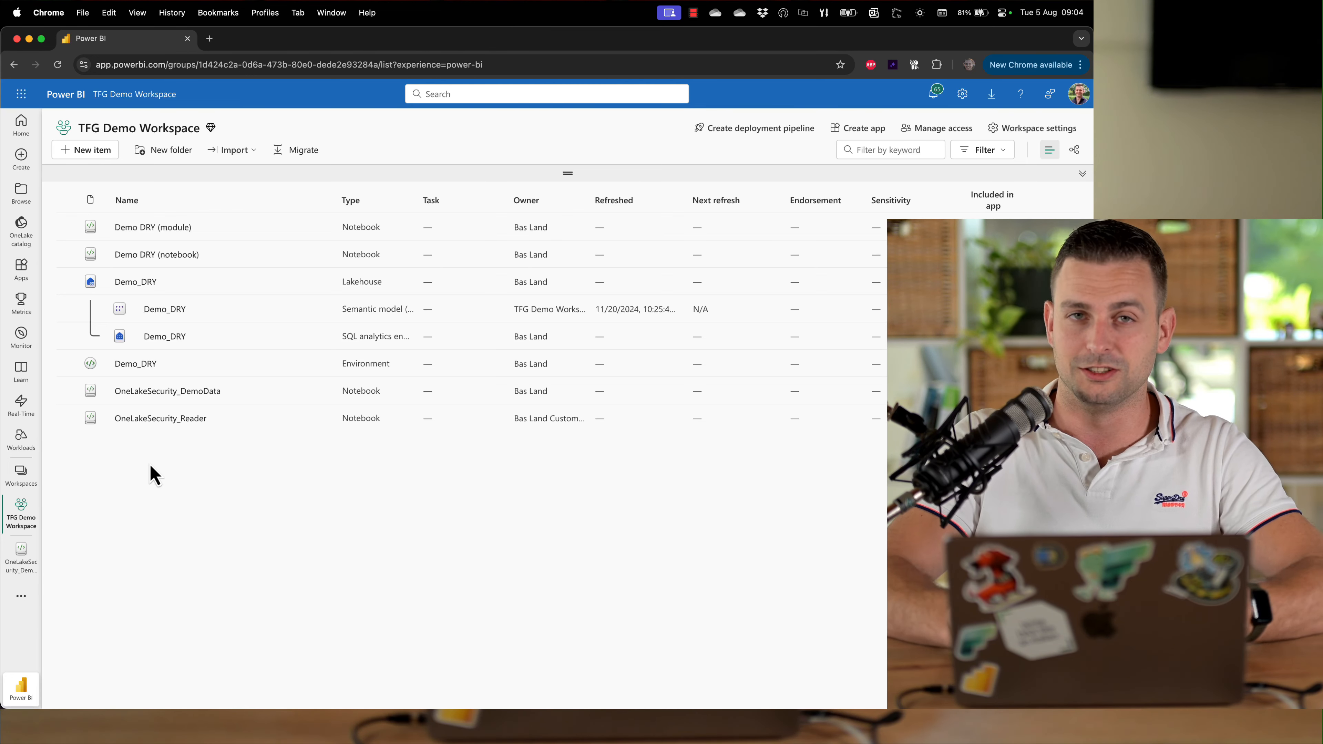
Create a new lakehouse named OneLakeSecurity with Lakehouse schemas (Public Preview) enabled
left_click(93, 151)
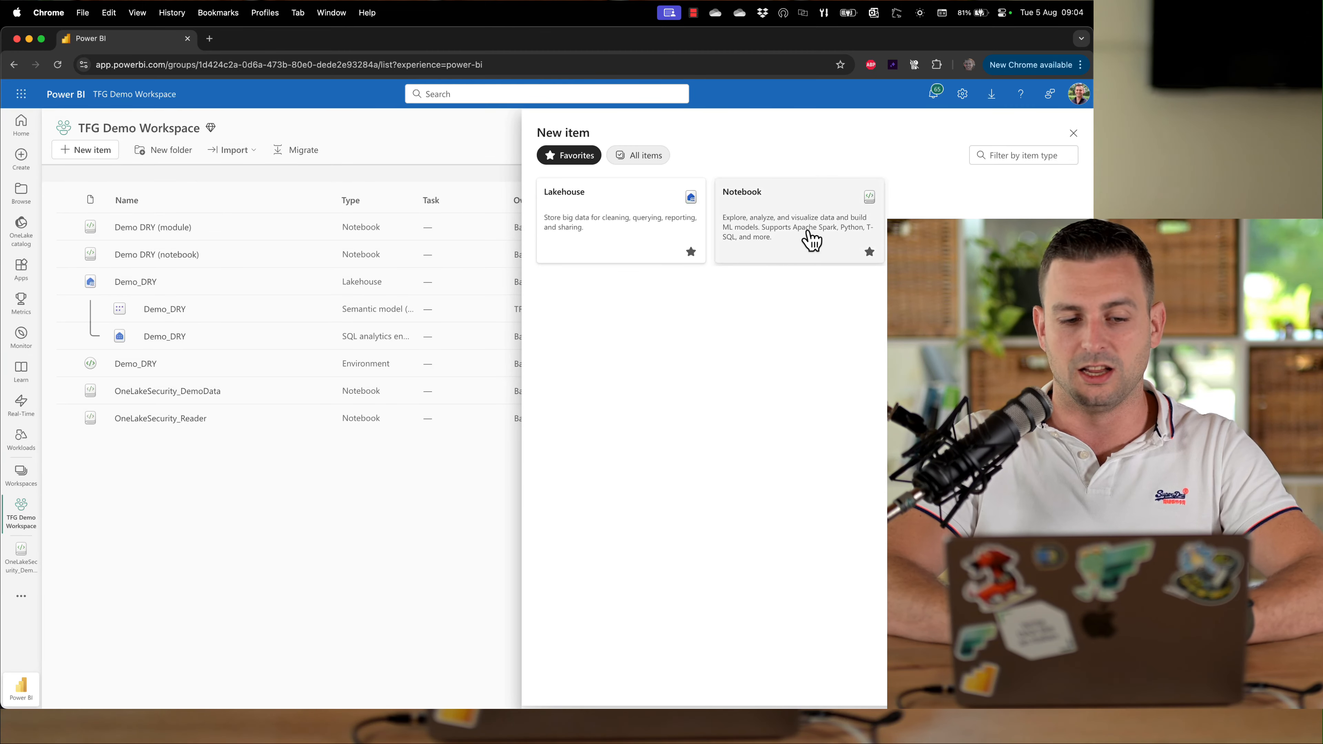
left_click(607, 197)
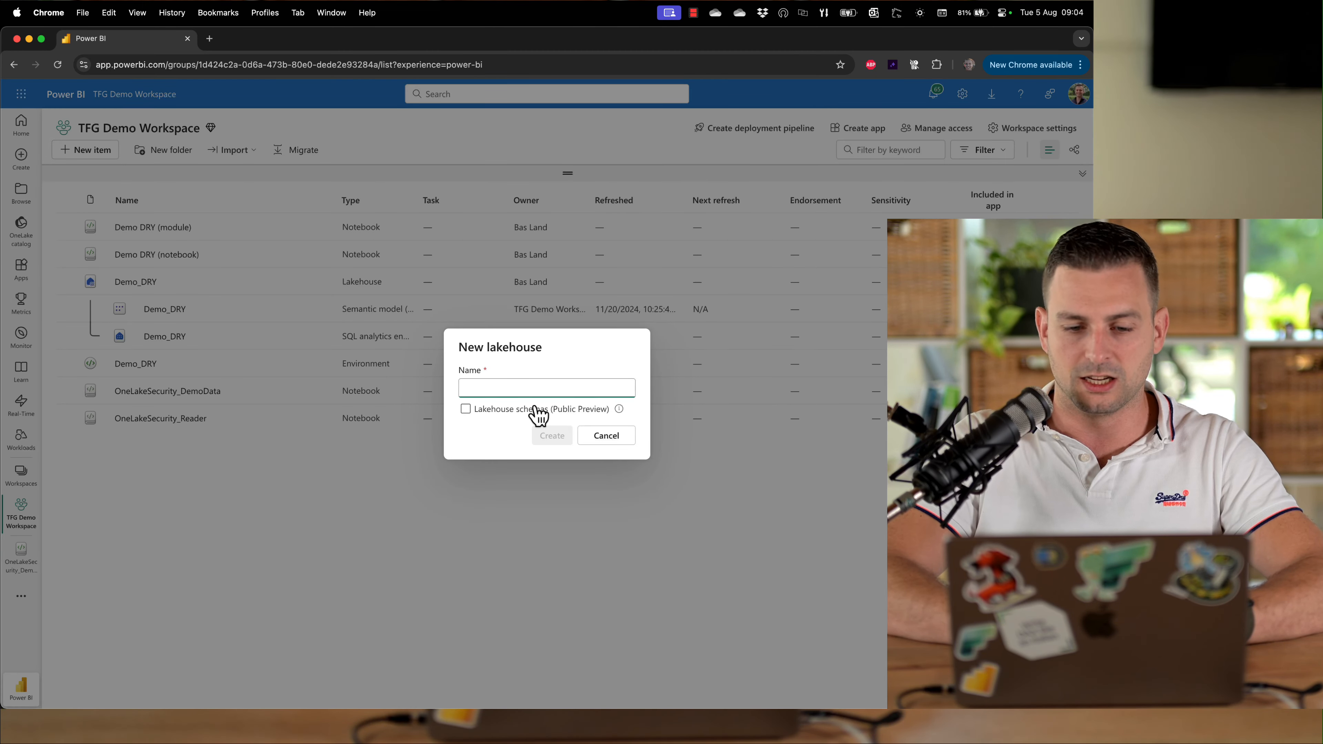
type("OneLakeSec")
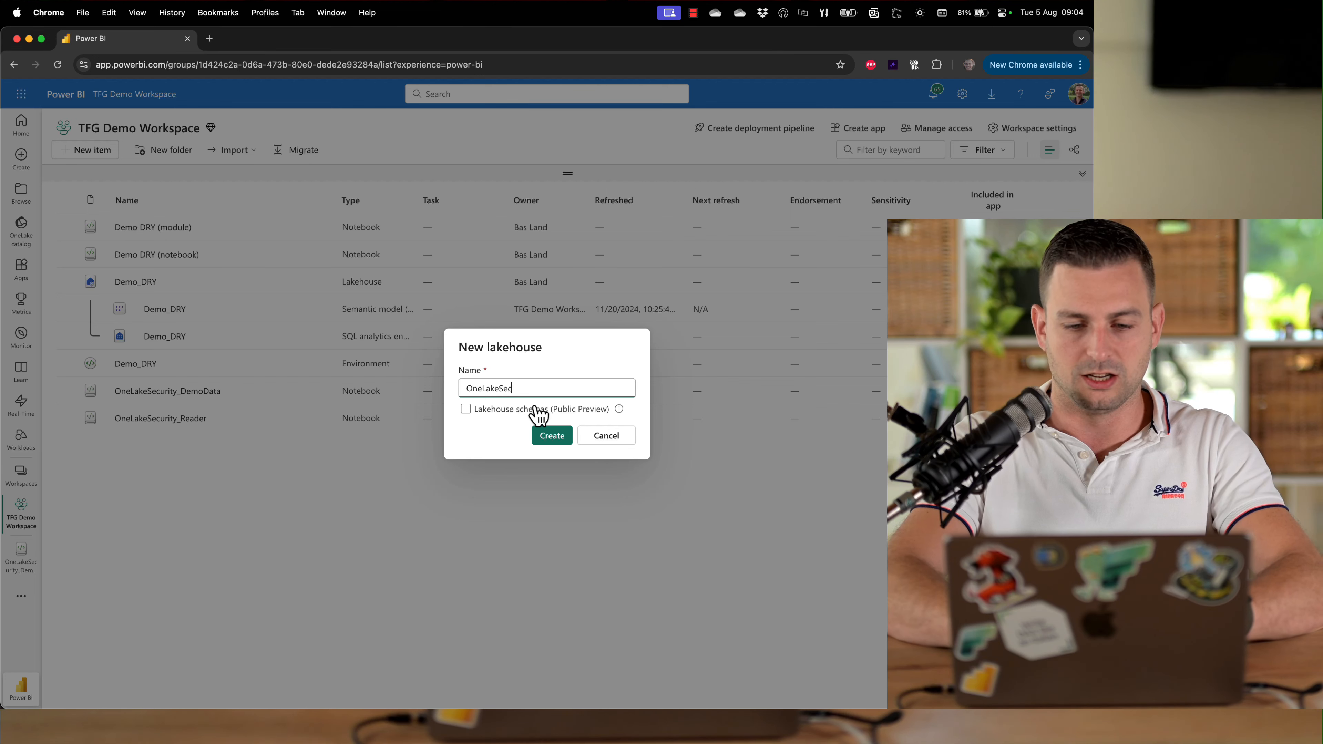
type("urity")
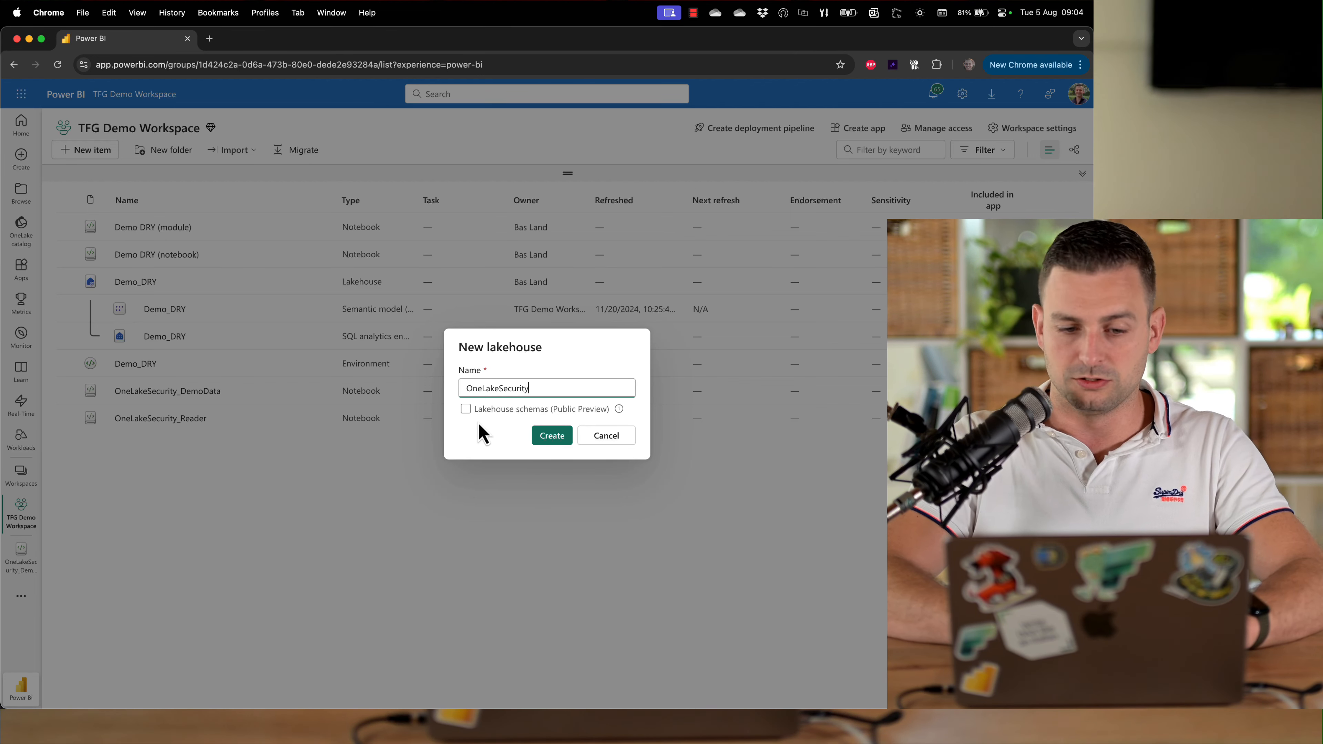
left_click(465, 410)
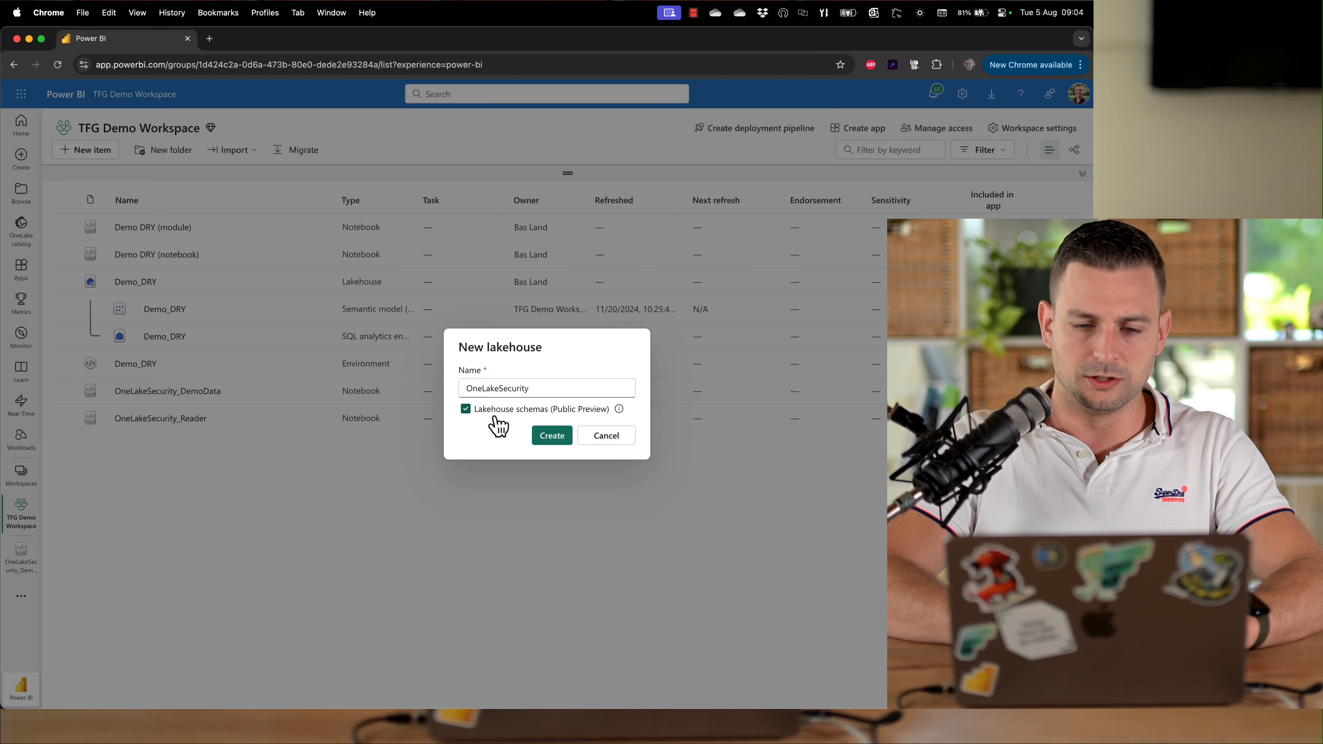
left_click(564, 438)
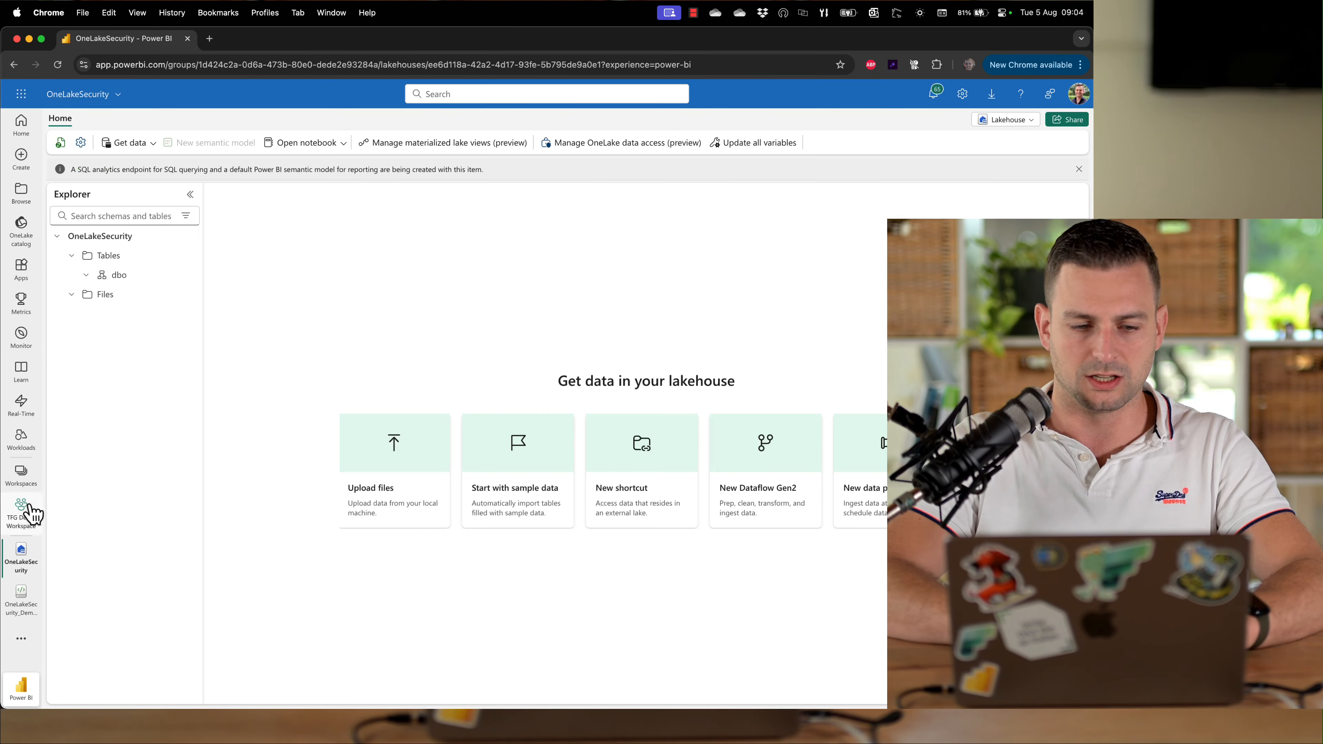
Open the OneLakeSecurity_DemoData notebook from the workspace and connect the OneLakeSecurity lakehouse as an existing data item
left_click(22, 511)
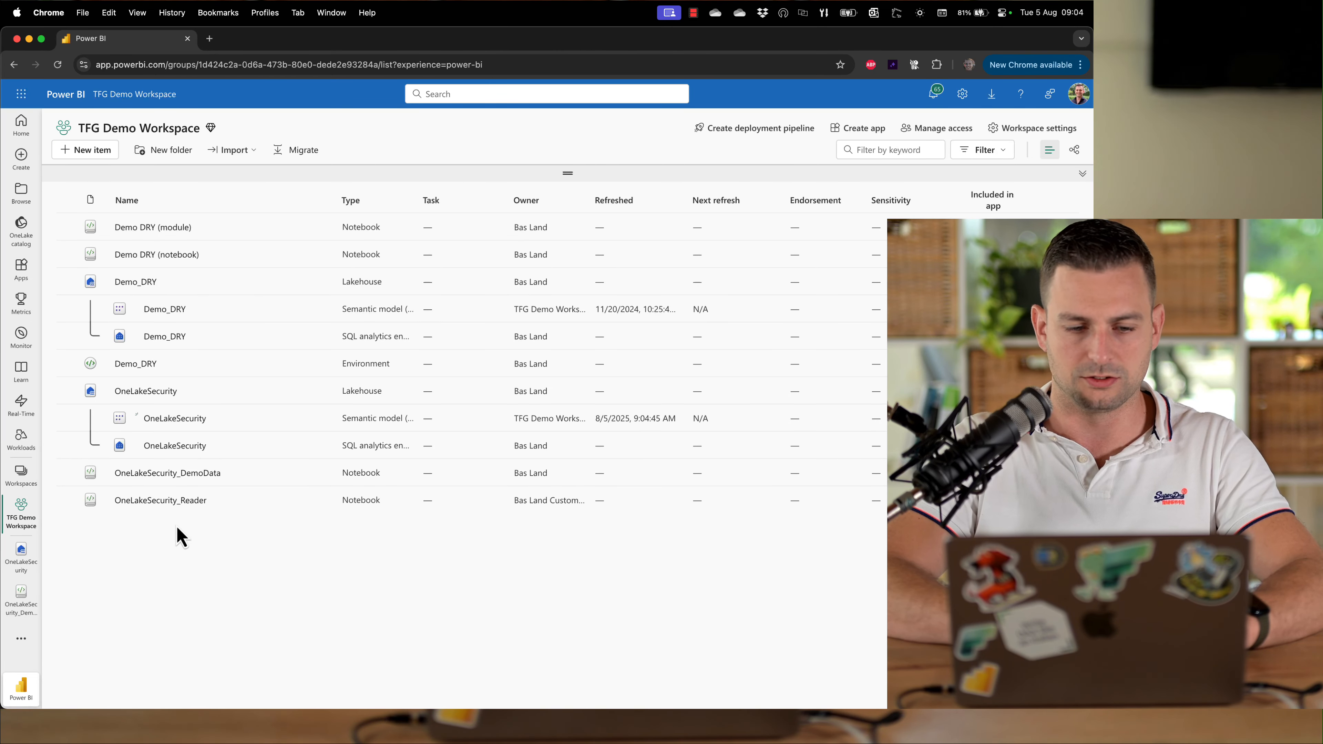
left_click(194, 476)
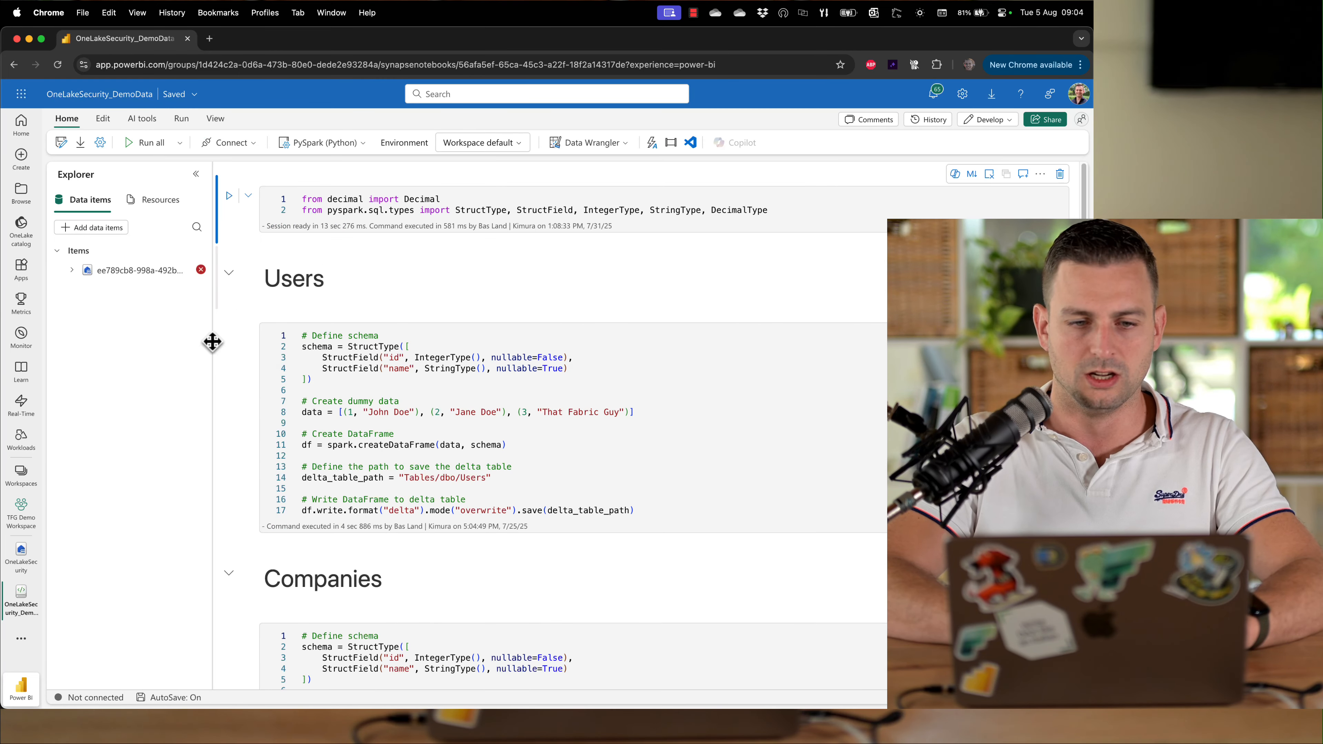
mouse_move(200, 272)
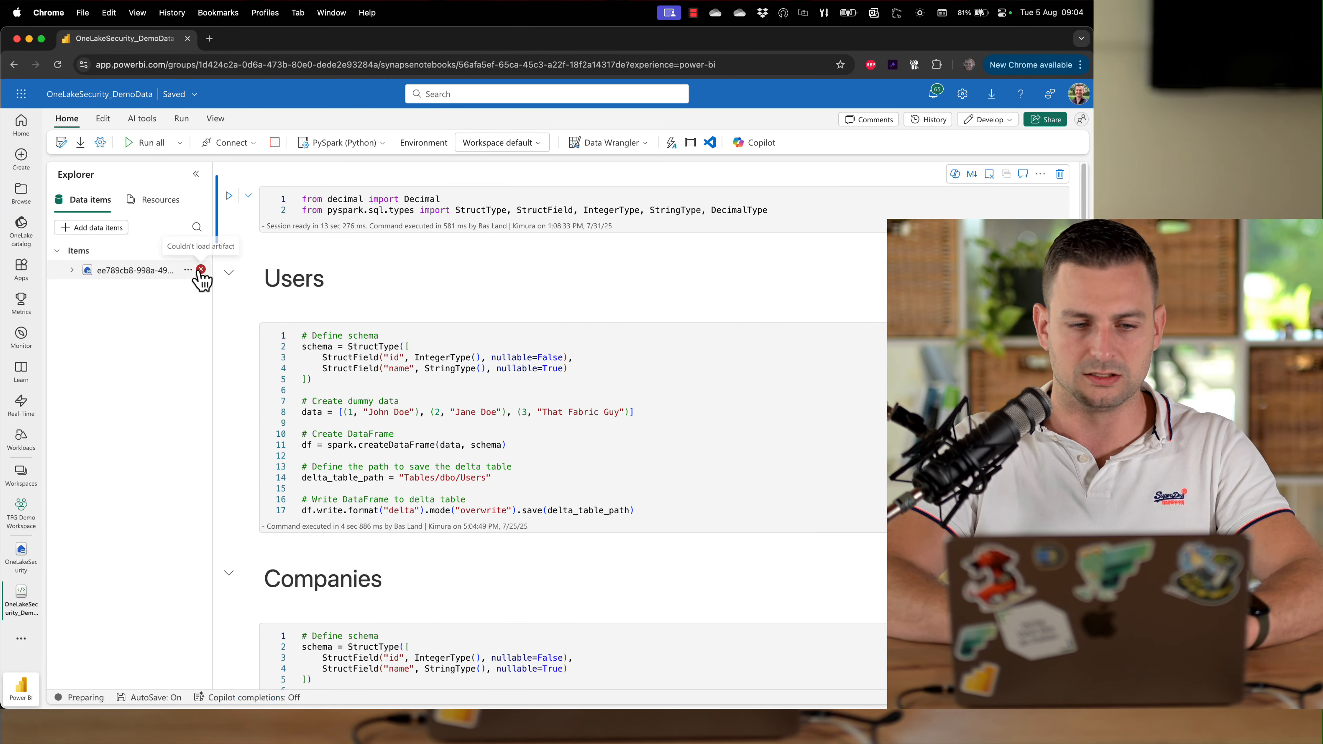
left_click(106, 230)
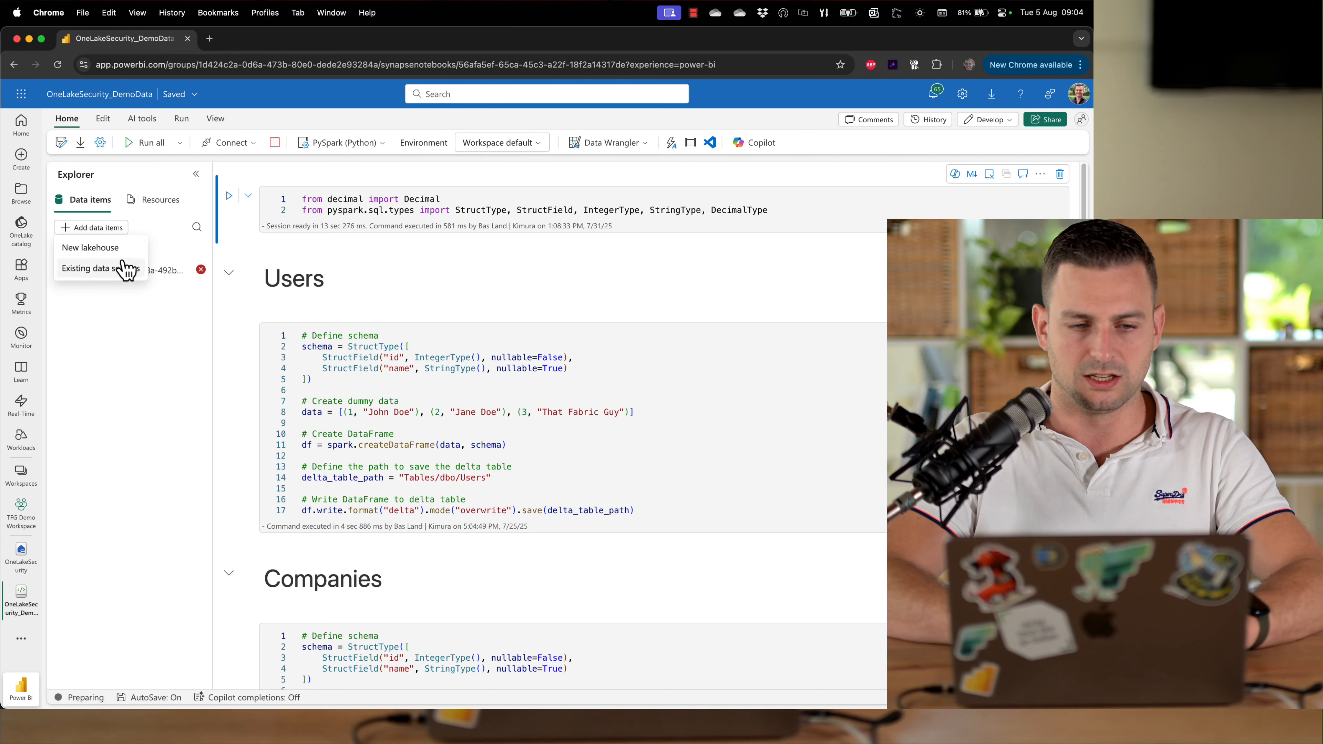
left_click(125, 269)
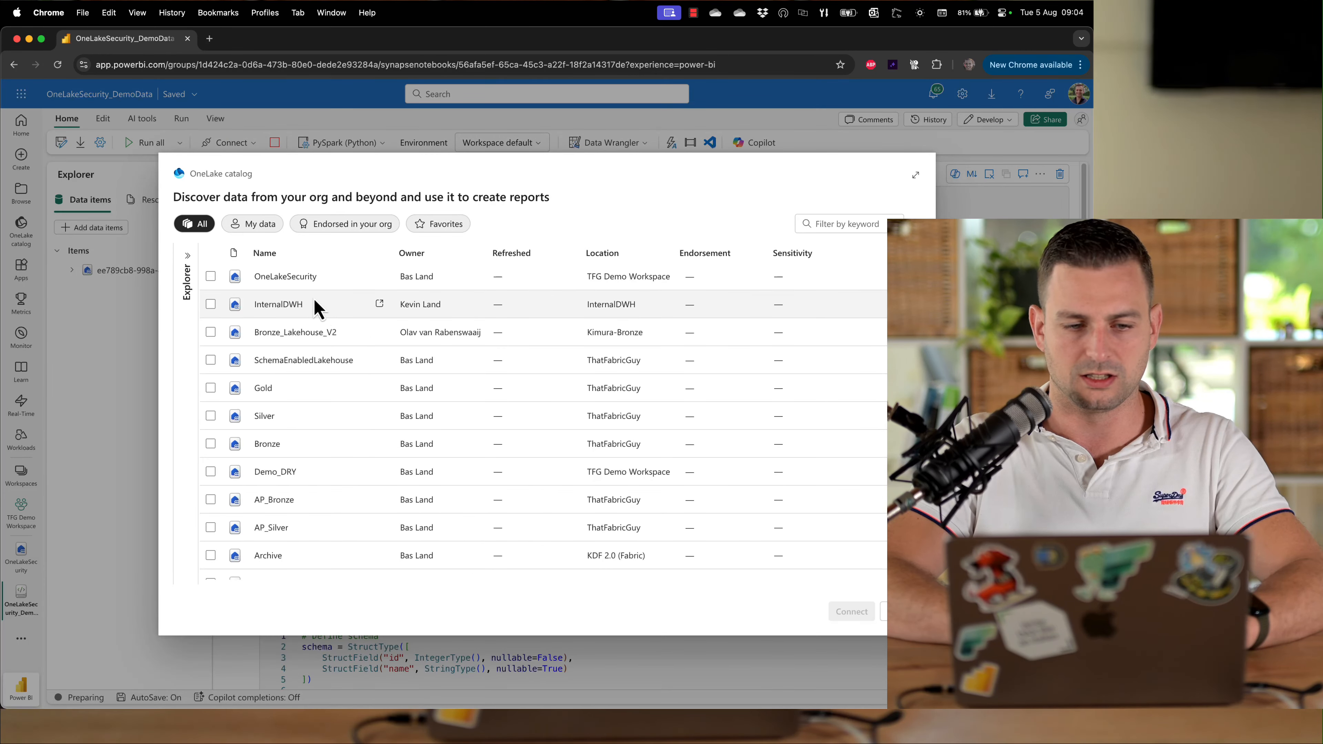
left_click(210, 277)
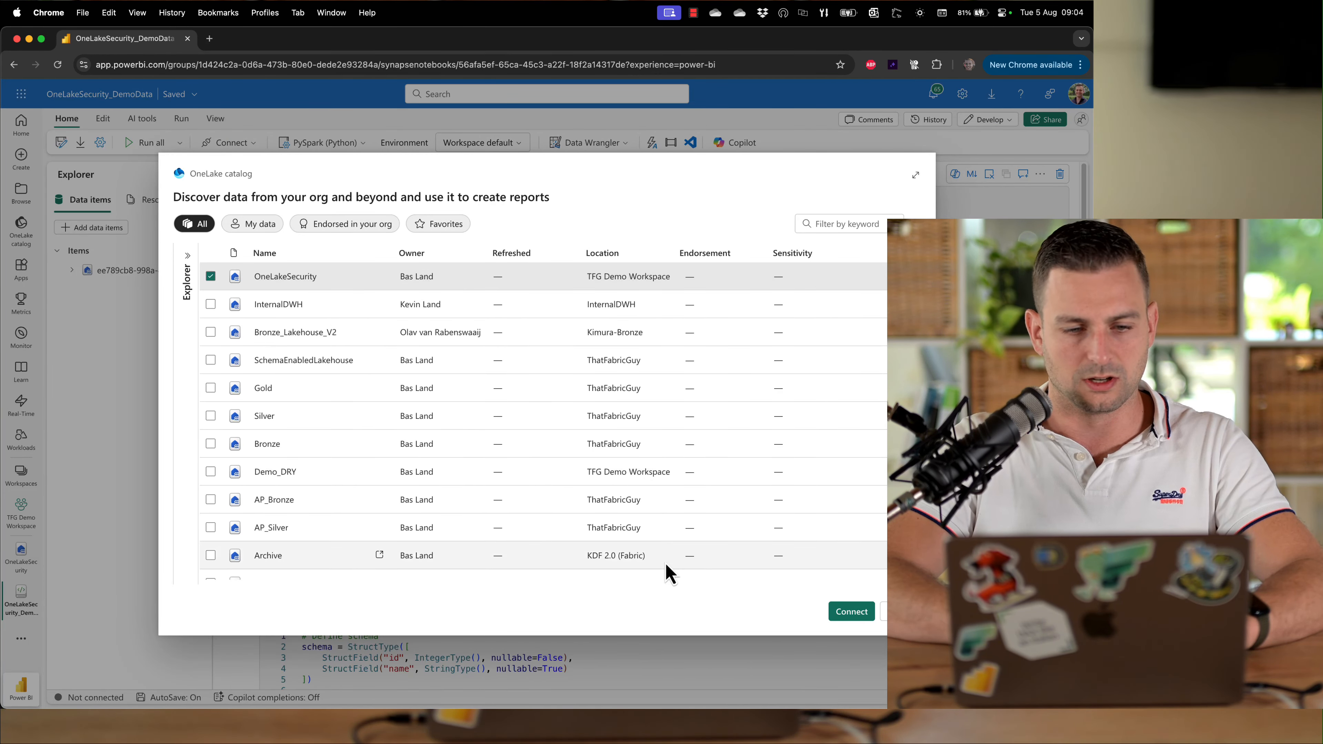
left_click(857, 617)
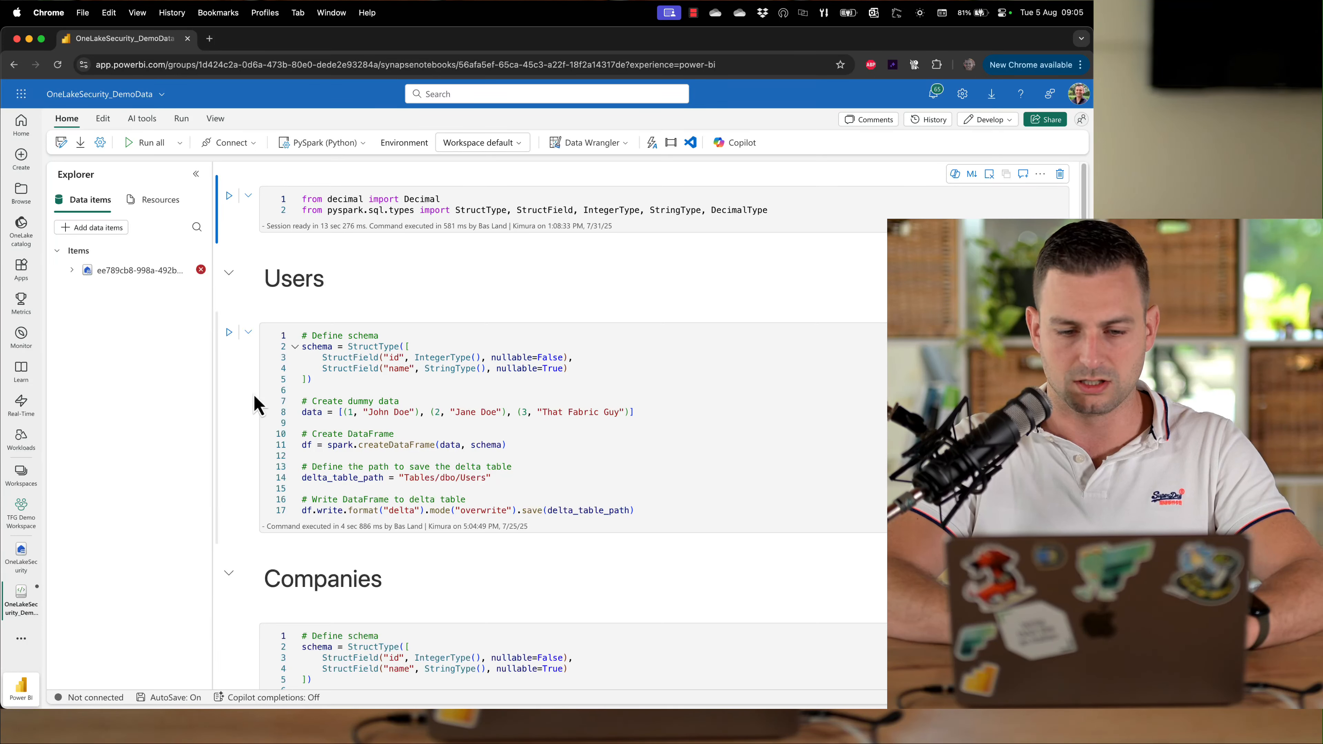
Set OneLakeSecurity as the notebook's default lakehouse and remove the broken old lakehouse item
left_click(201, 290)
left_click(246, 315)
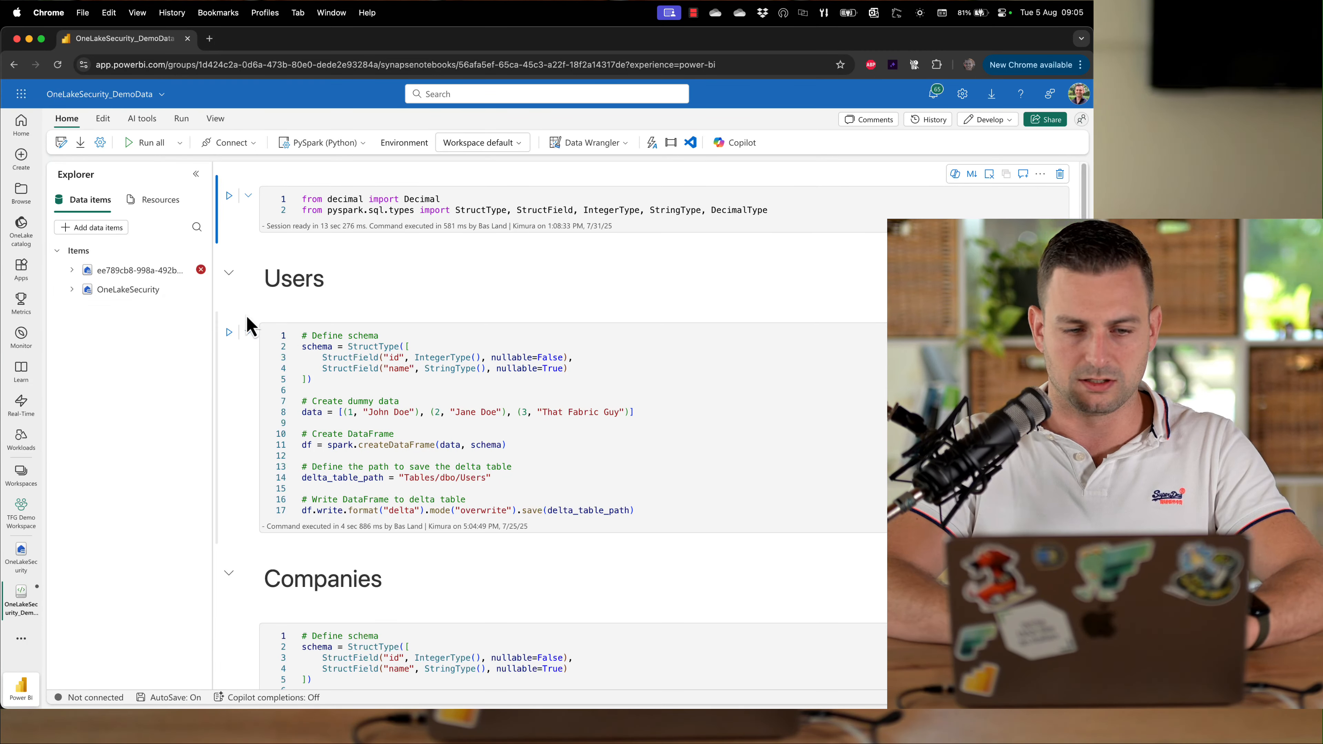
left_click(189, 290)
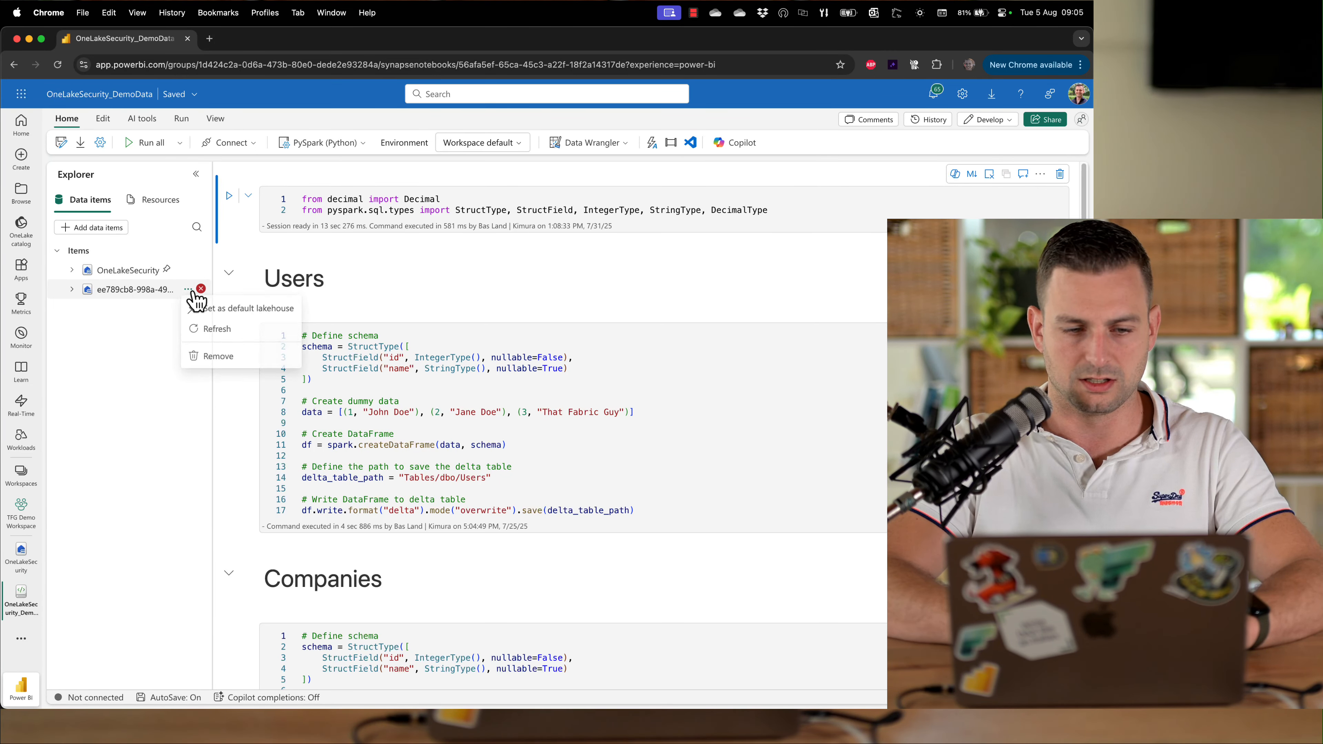
left_click(216, 357)
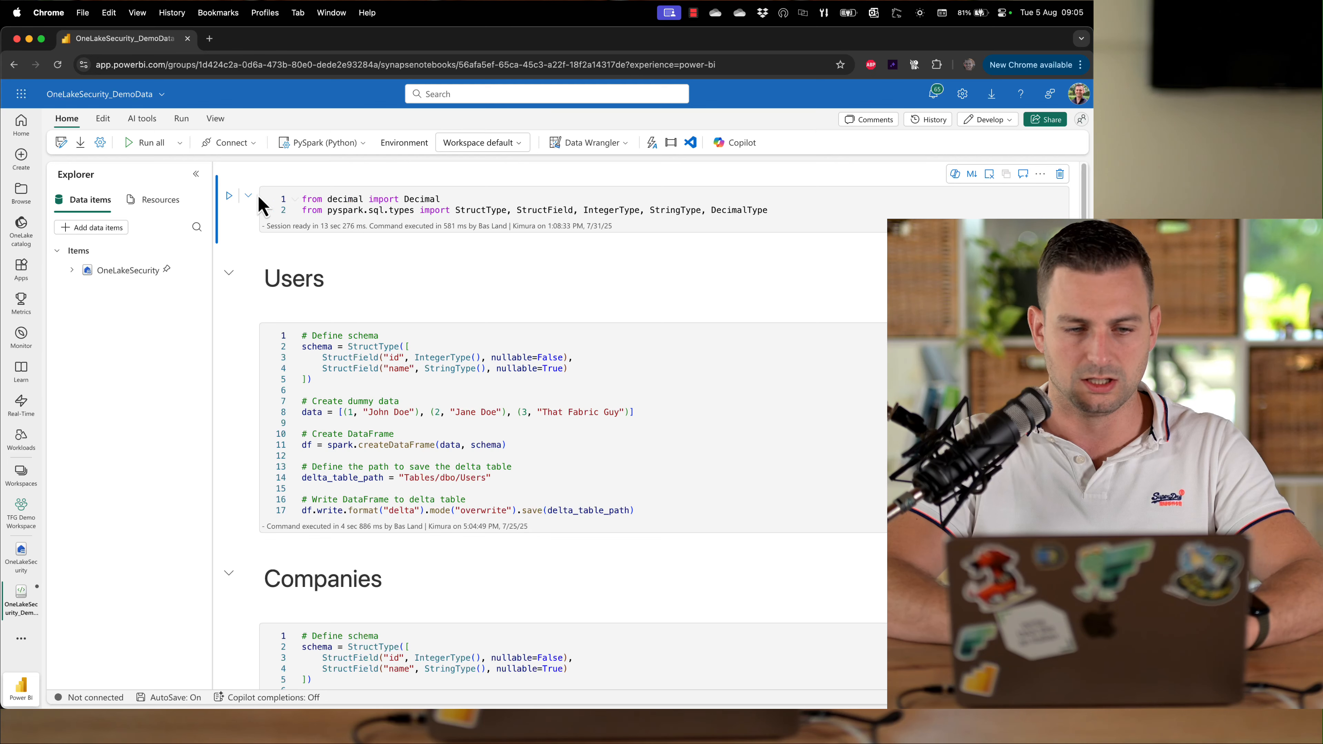
Run the imports cell, then the Users and Companies cells to write both dbo tables
left_click(229, 196)
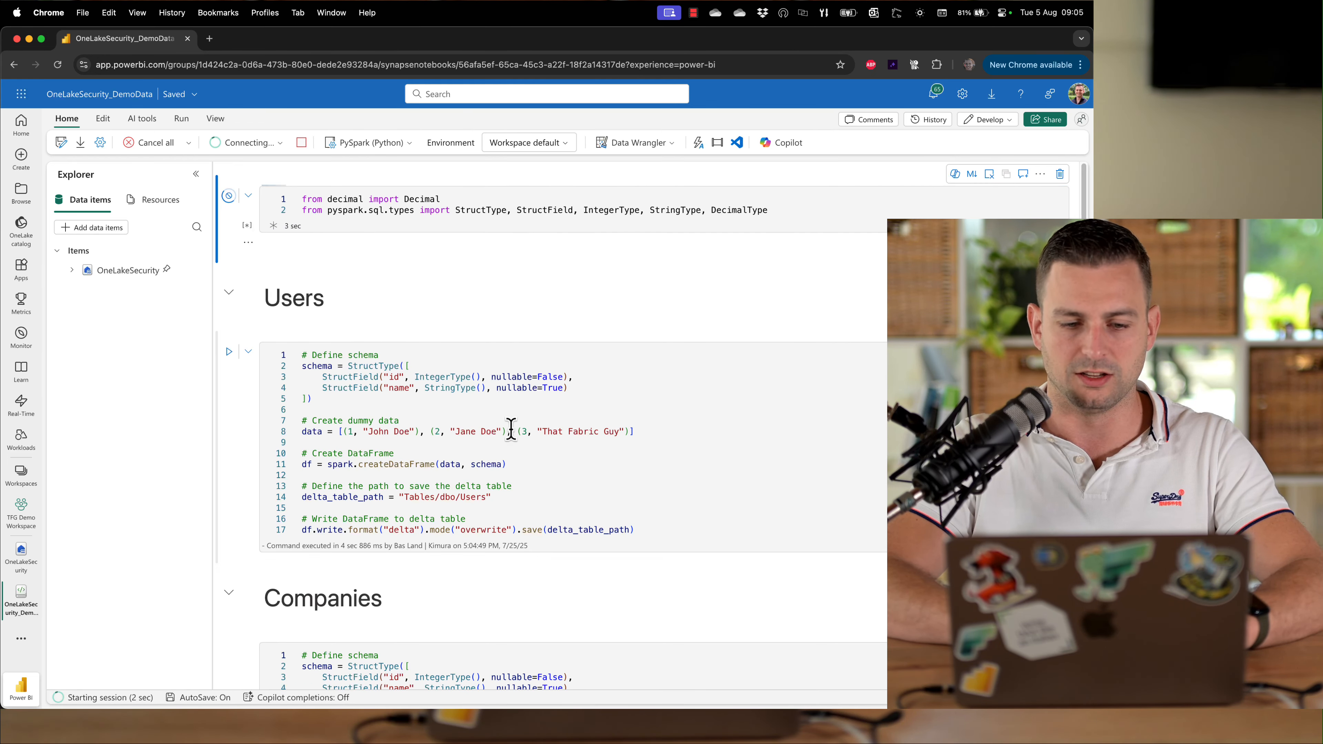
scroll(512, 433, "down", 10)
scroll(511, 430, "up", 10)
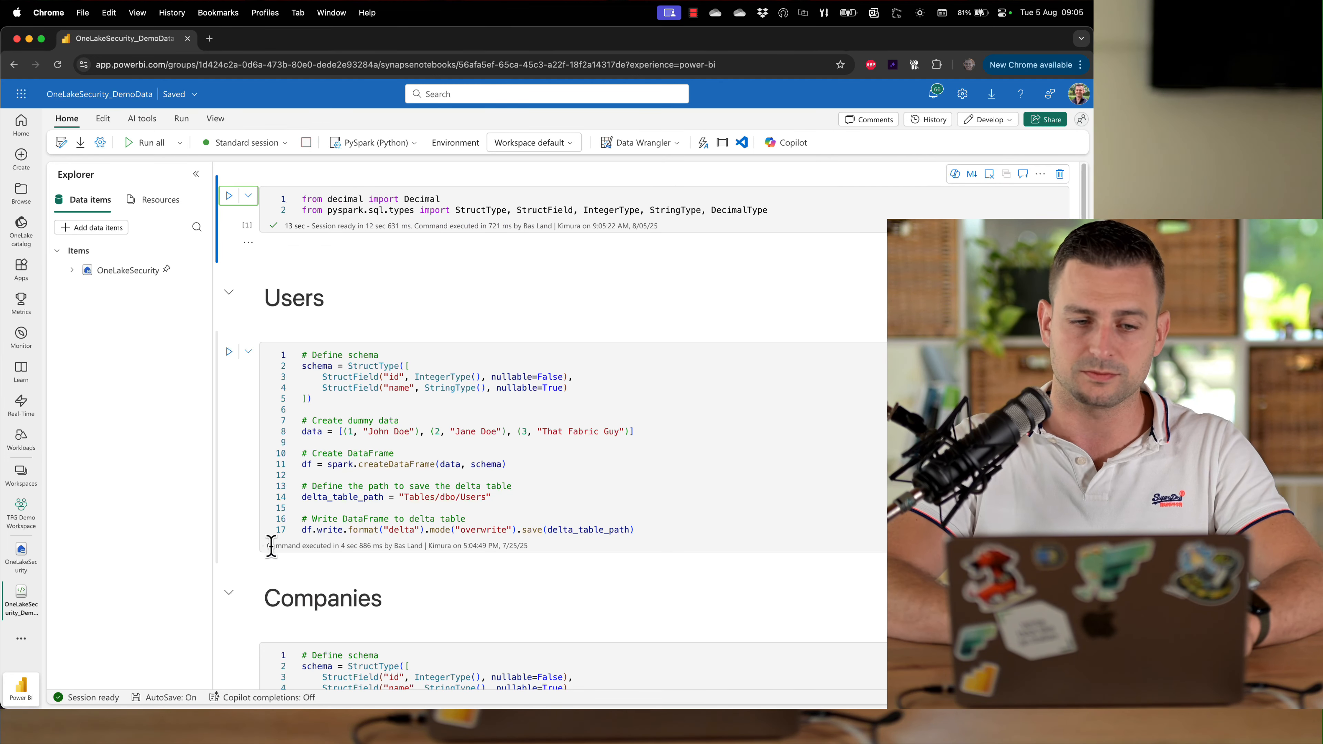
scroll(274, 553, "down", 3)
left_click(230, 191)
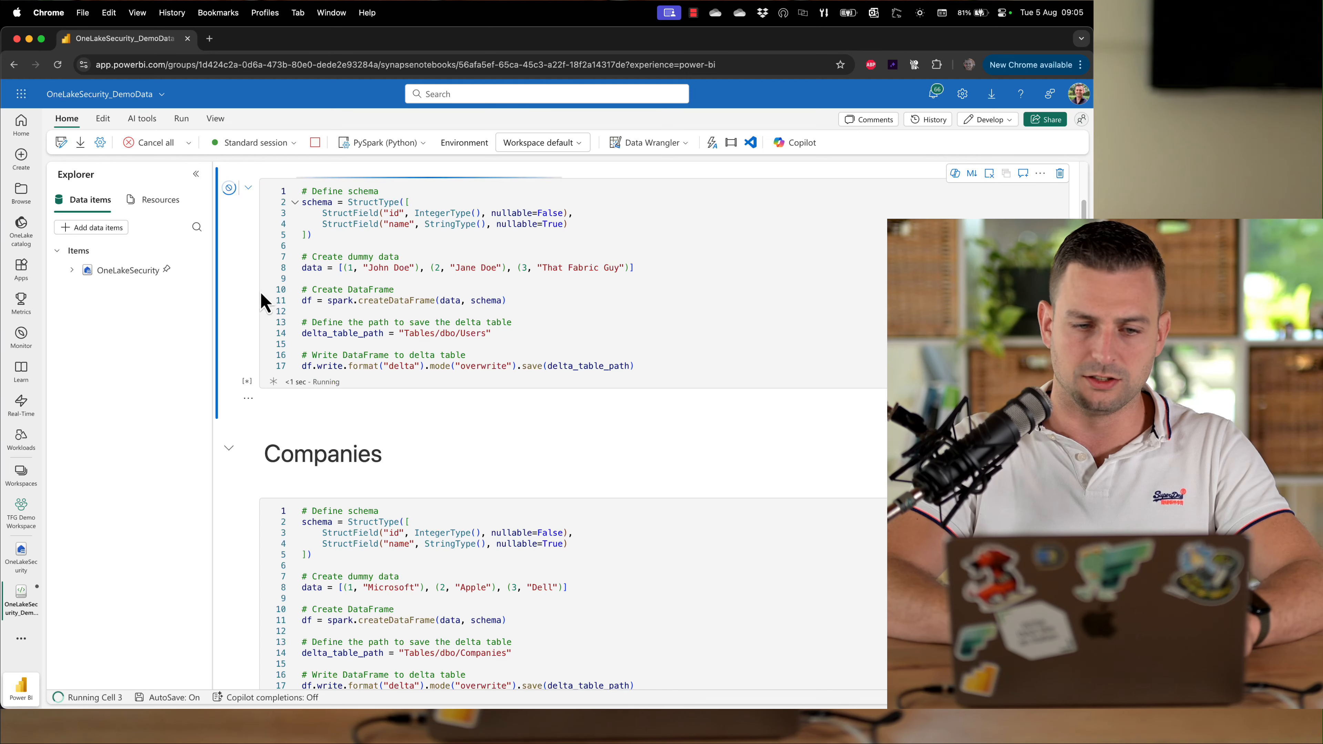
scroll(318, 355, "down", 1)
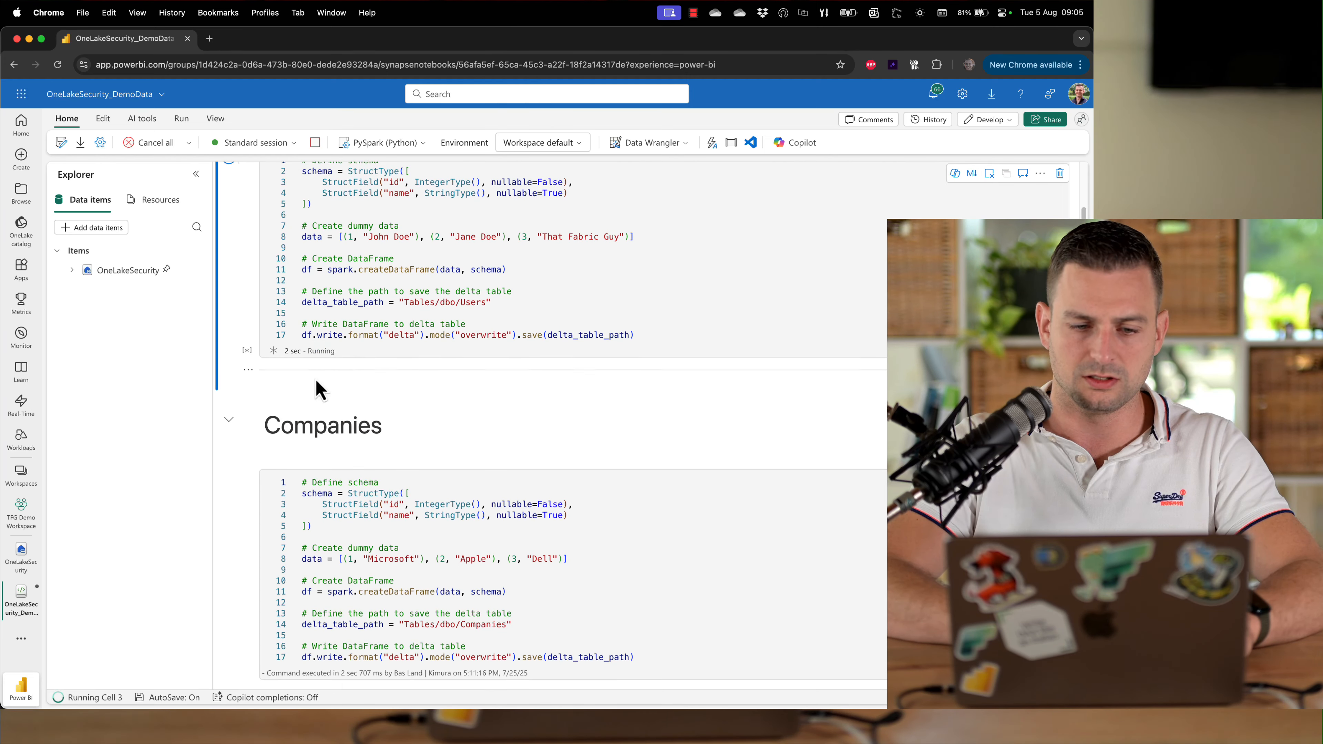
left_click(229, 489)
Run the cells that create the masterdata schema and write the Products table into it
scroll(271, 521, "down", 10)
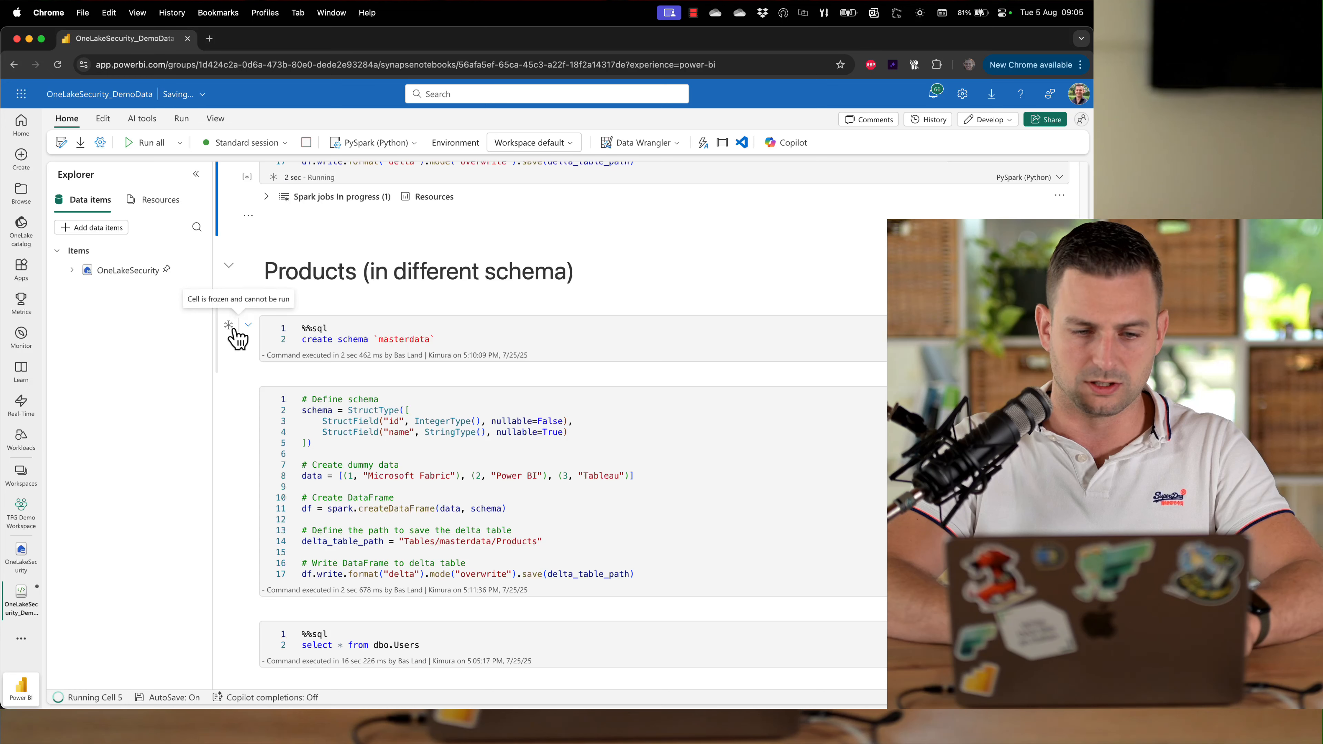
left_click(983, 345)
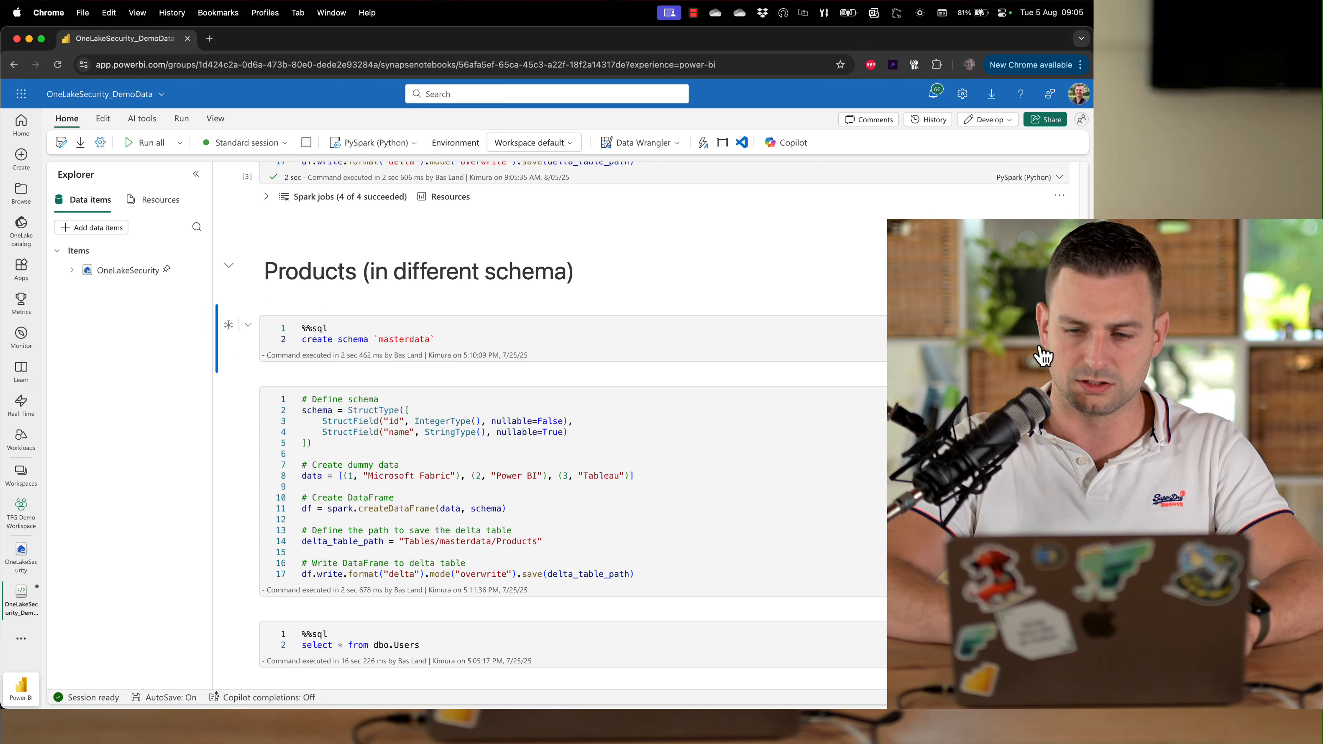
left_click(229, 324)
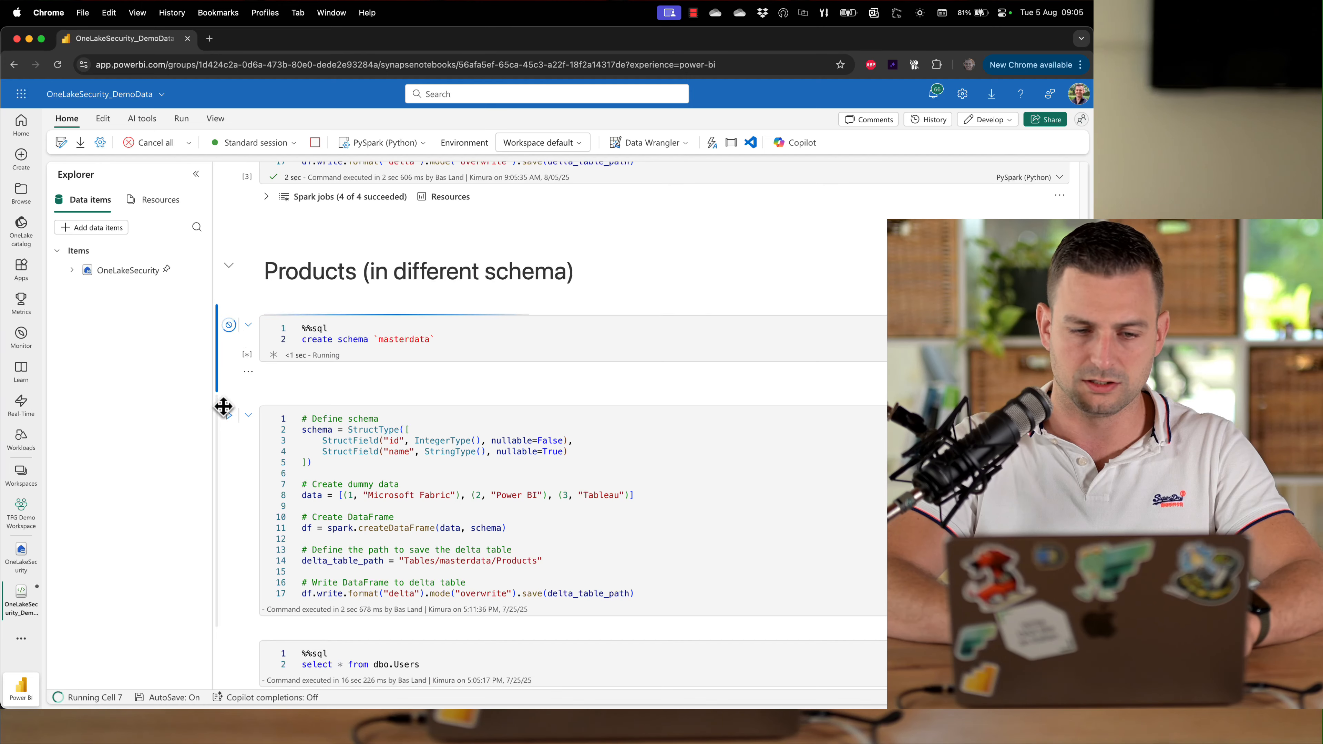
left_click(229, 415)
Expand the lakehouse's Tables, dbo and masterdata folders in the explorer and review the notebook cells
scroll(422, 556, "down", 5)
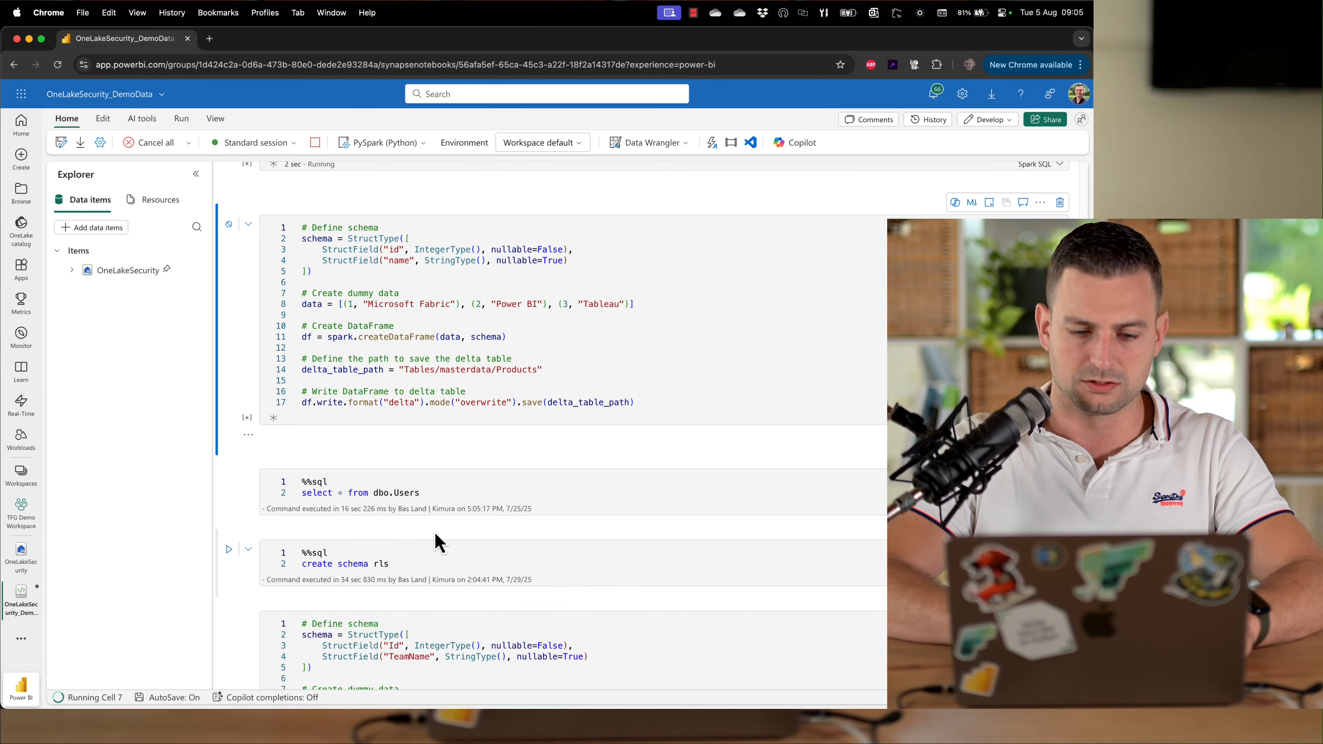
scroll(471, 347, "up", 5)
scroll(472, 346, "up", 2)
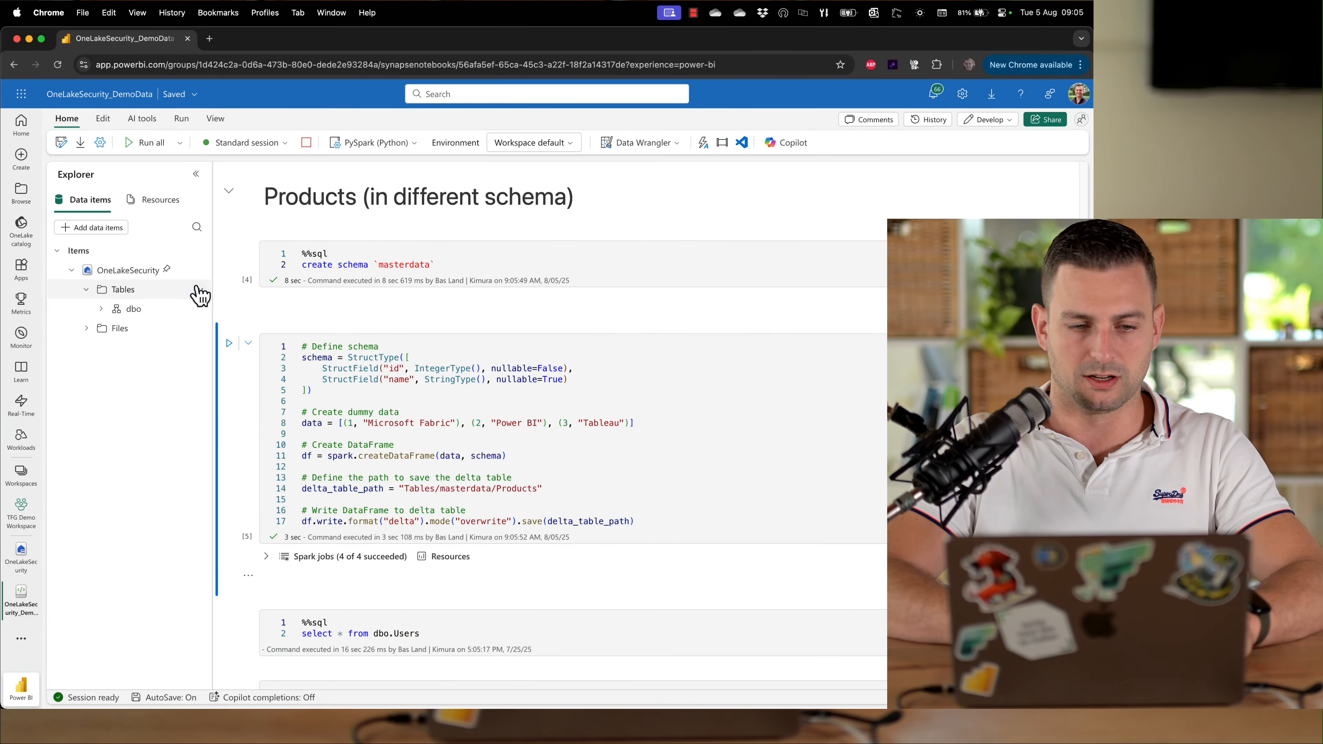
left_click(198, 290)
left_click(216, 309)
left_click(101, 308)
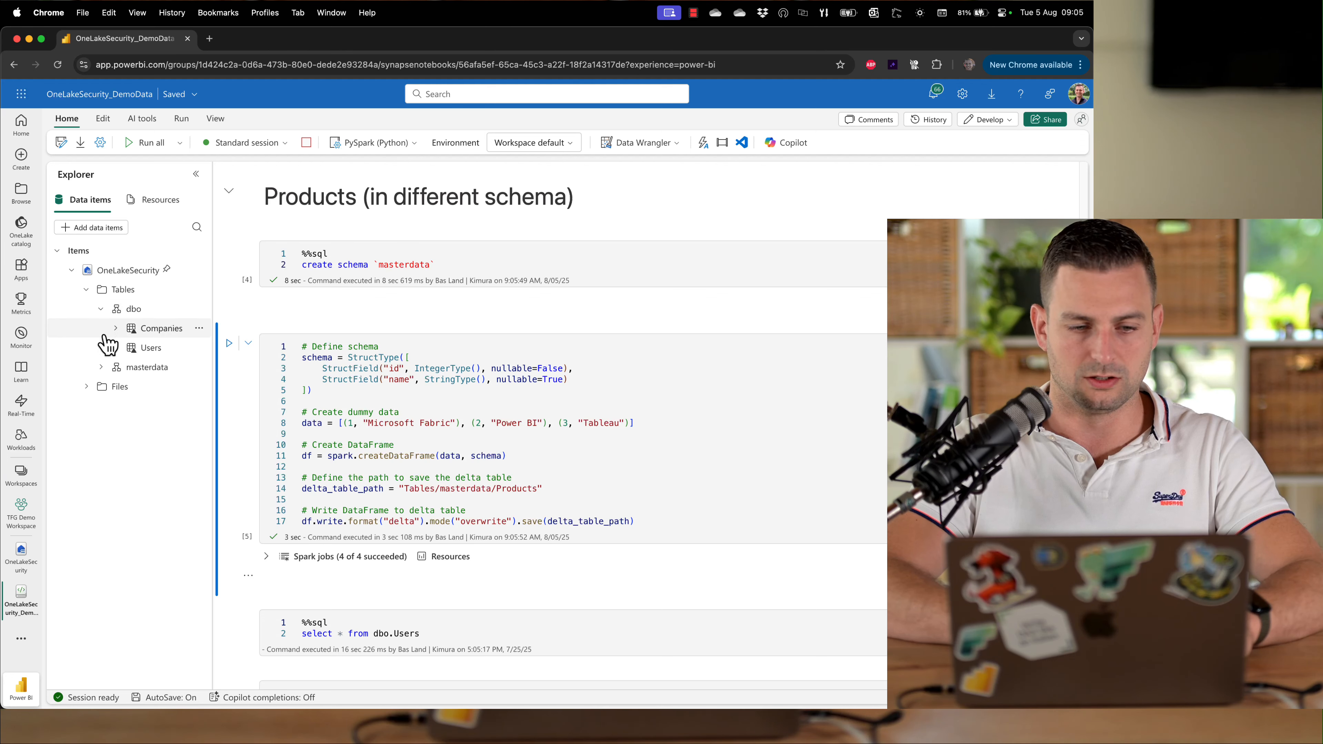
left_click(100, 367)
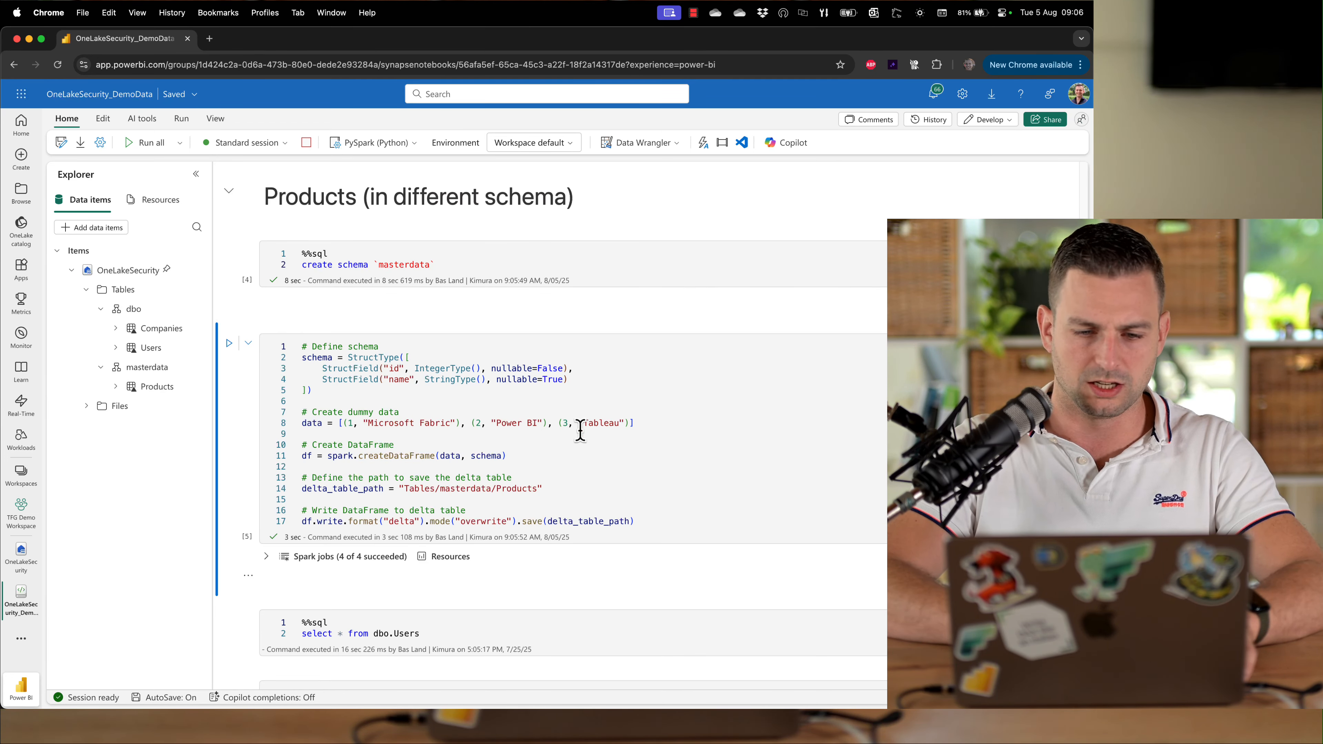
scroll(401, 464, "up", 10)
scroll(401, 464, "down", 9)
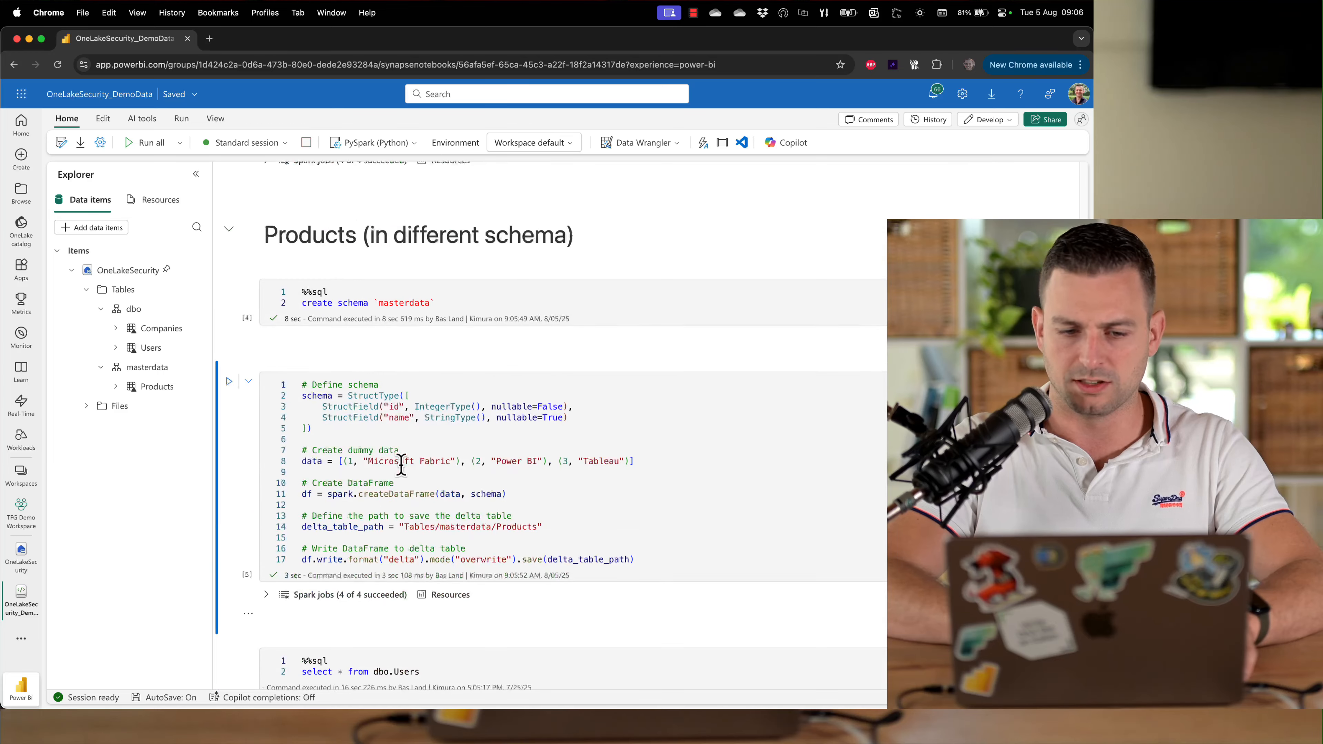
scroll(404, 468, "down", 8)
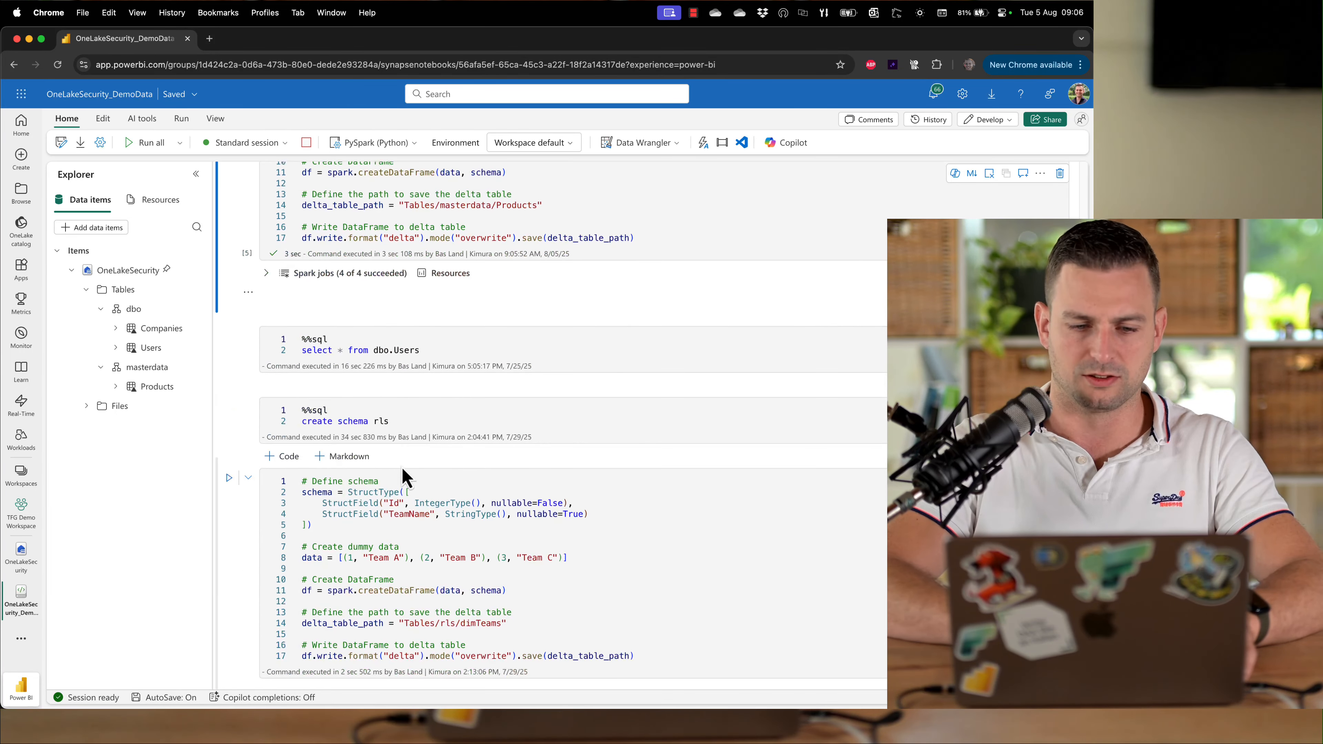
scroll(292, 438, "up", 9)
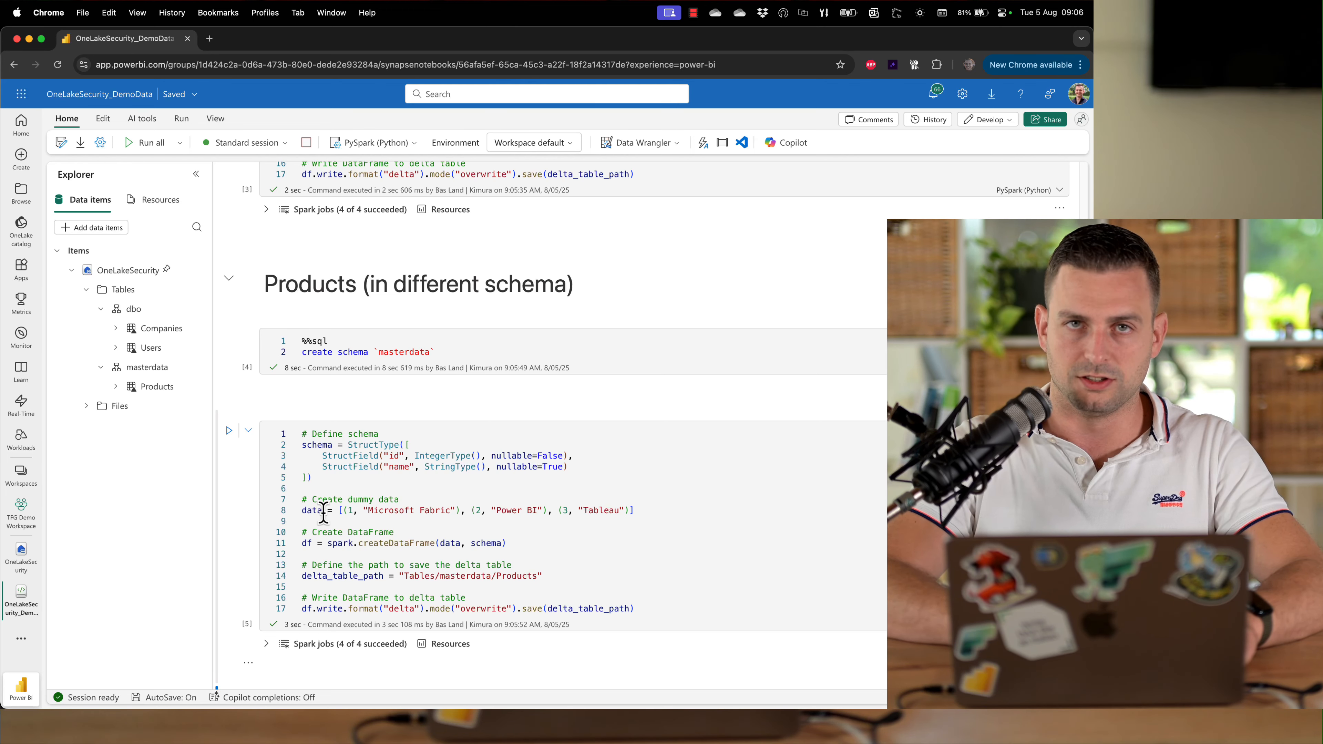
Switch to the OneLakeSecurity lakehouse and turn on OneLake security through Manage OneLake data access
left_click(26, 574)
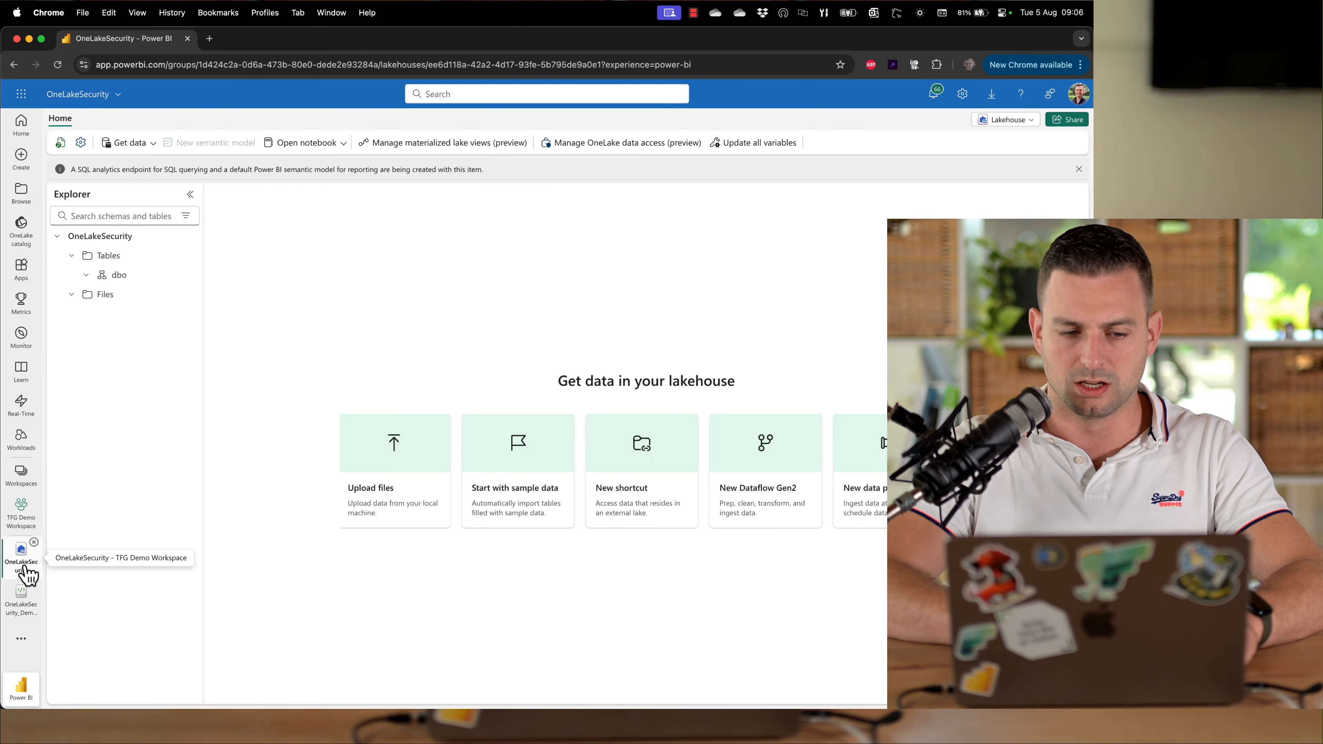
left_click(632, 151)
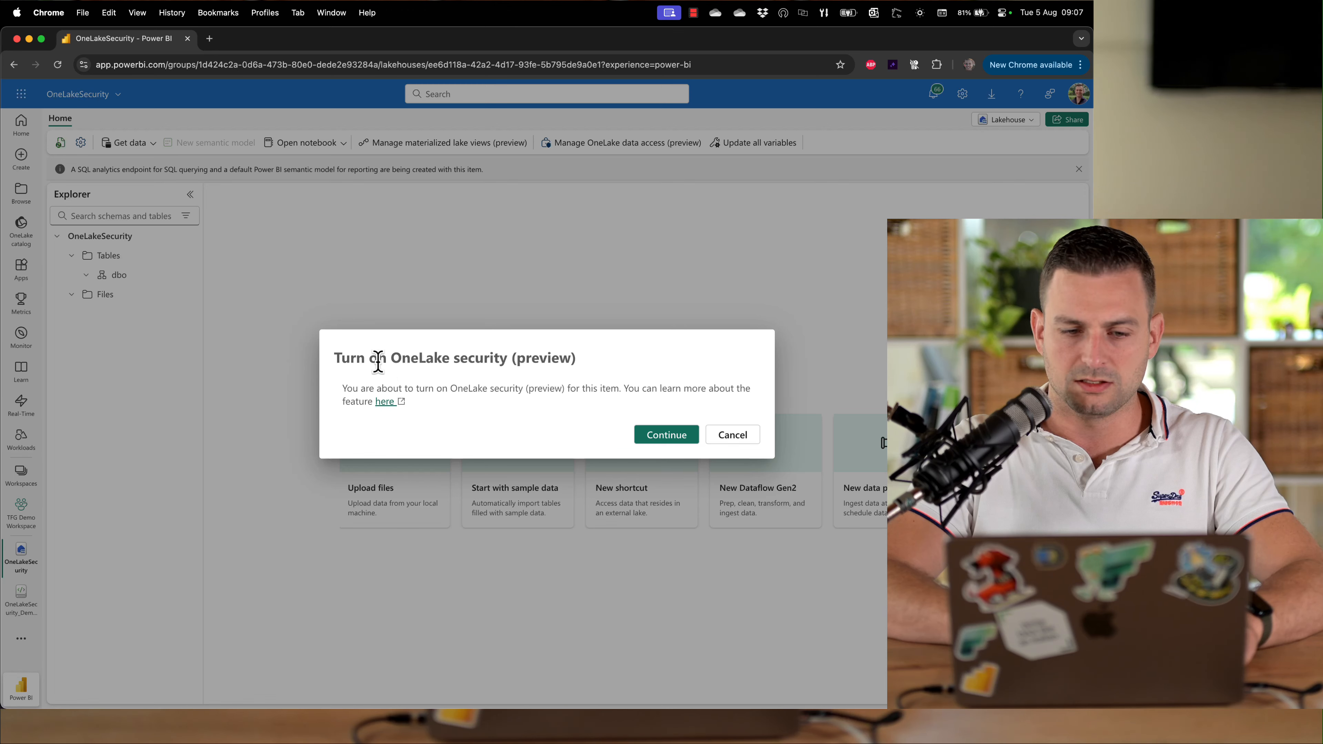
left_click_drag(378, 361, 569, 369)
left_click(492, 363)
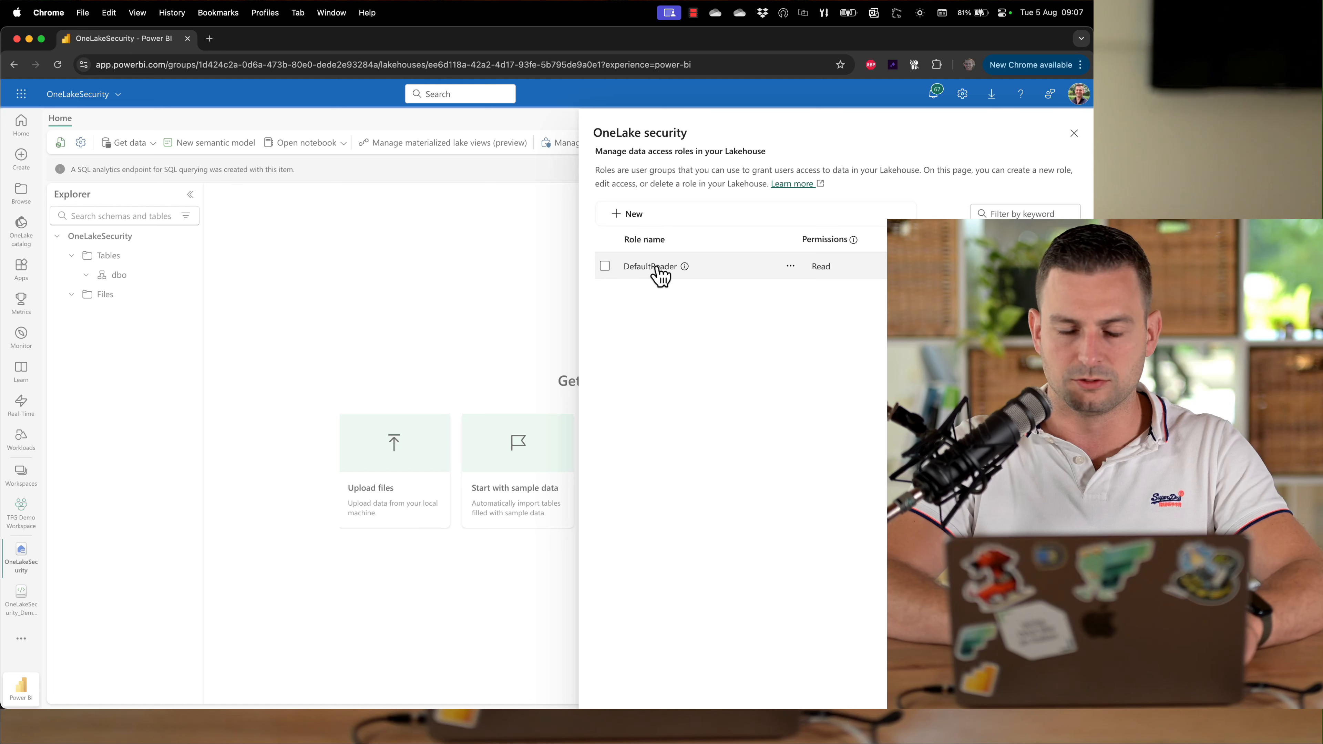
Open the DefaultReader role for editing
left_click(789, 267)
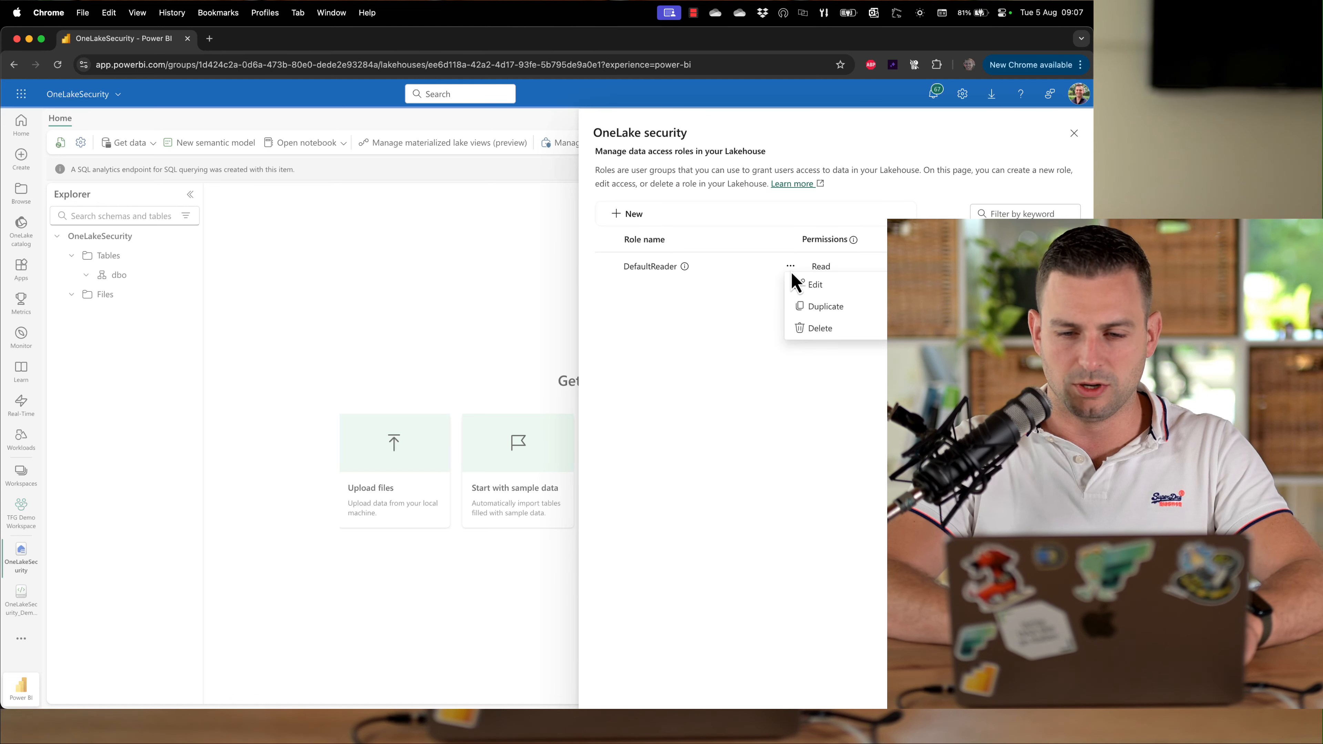
left_click(813, 285)
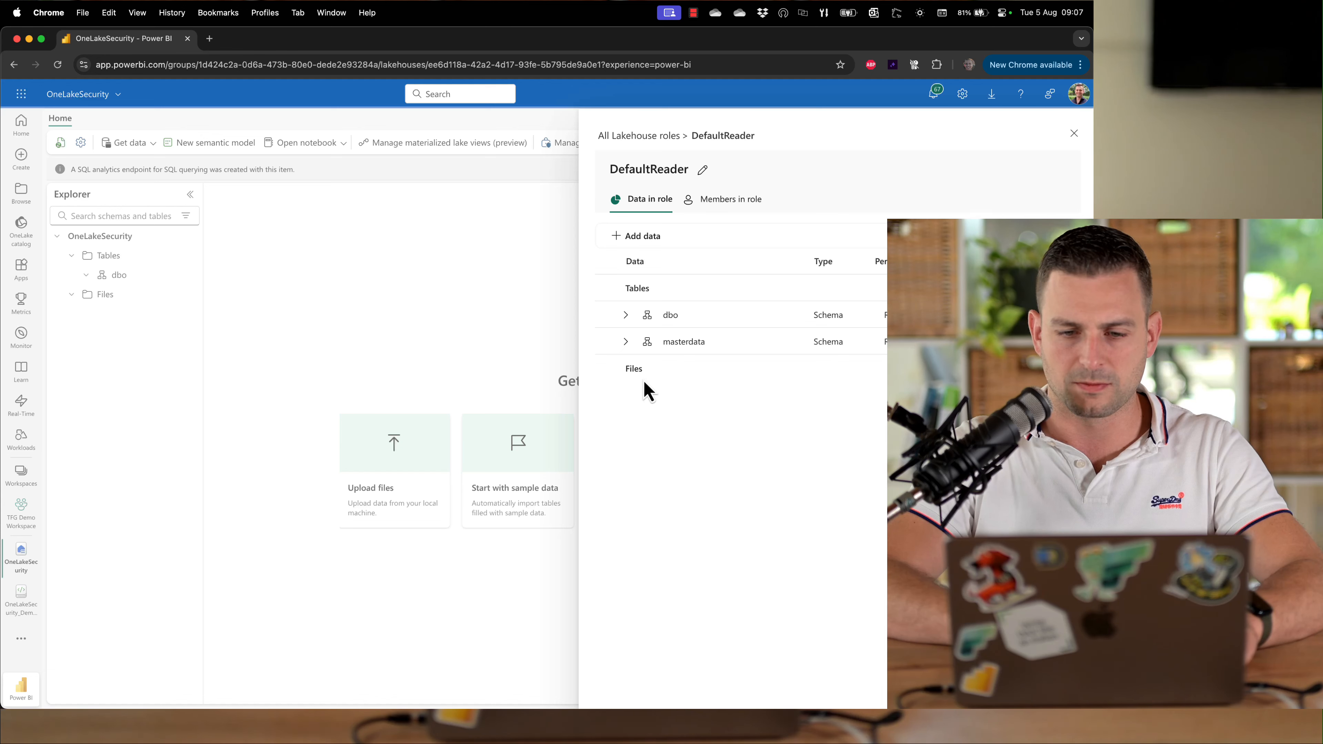
Review the DefaultReader role's members and data, expanding its schemas, then return to the list of lakehouse roles
left_click(723, 203)
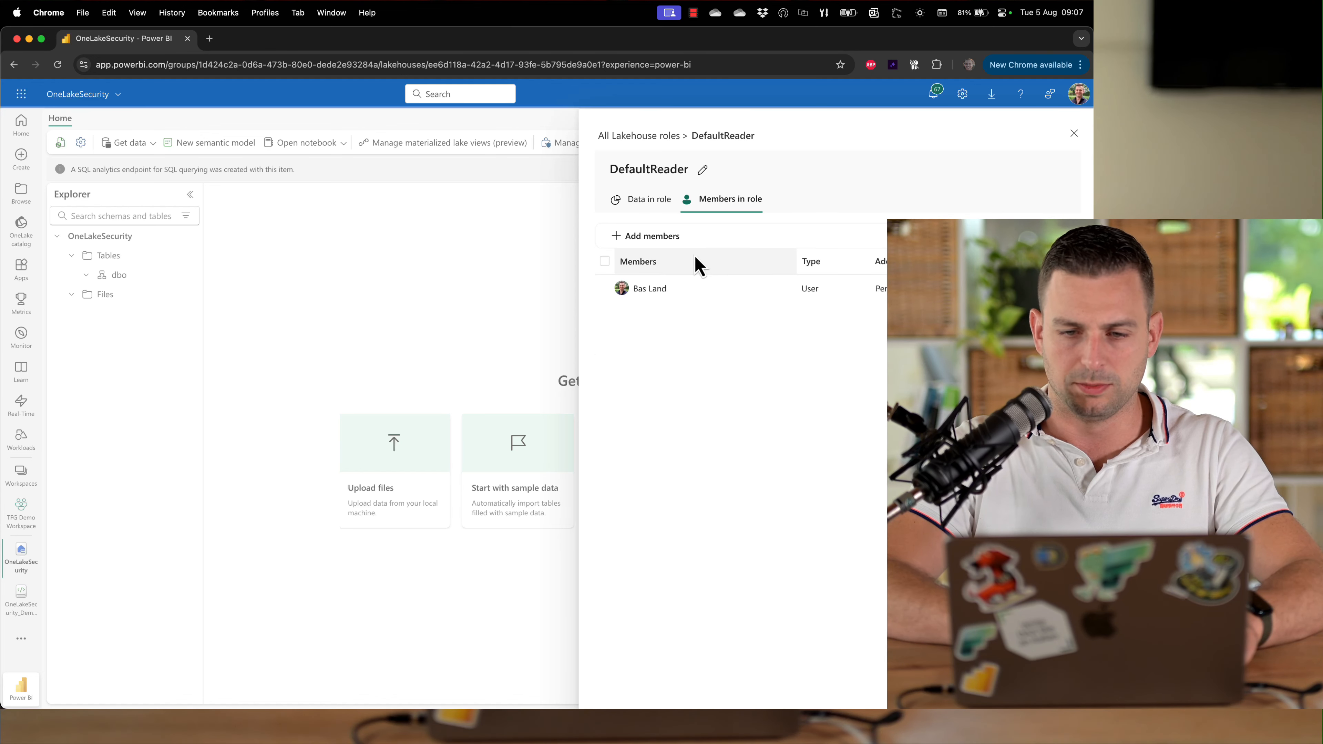
left_click(668, 209)
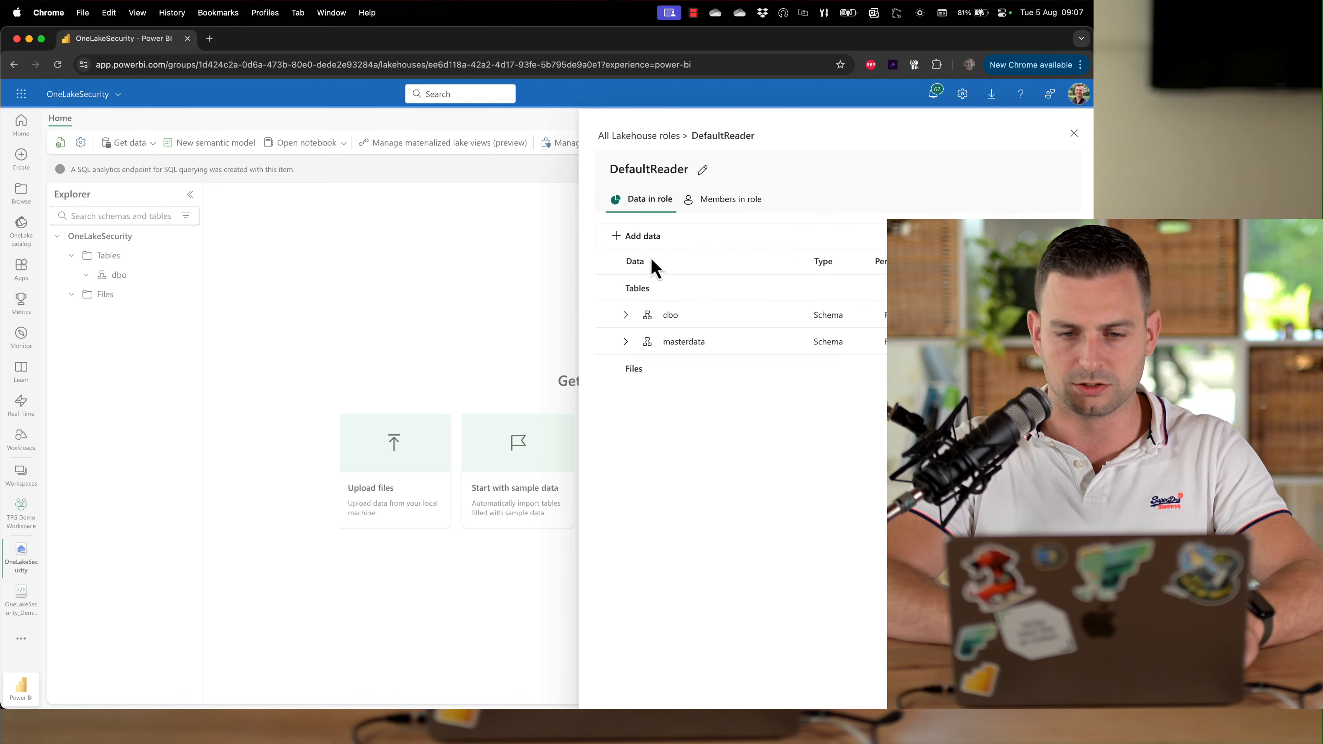
left_click(629, 337)
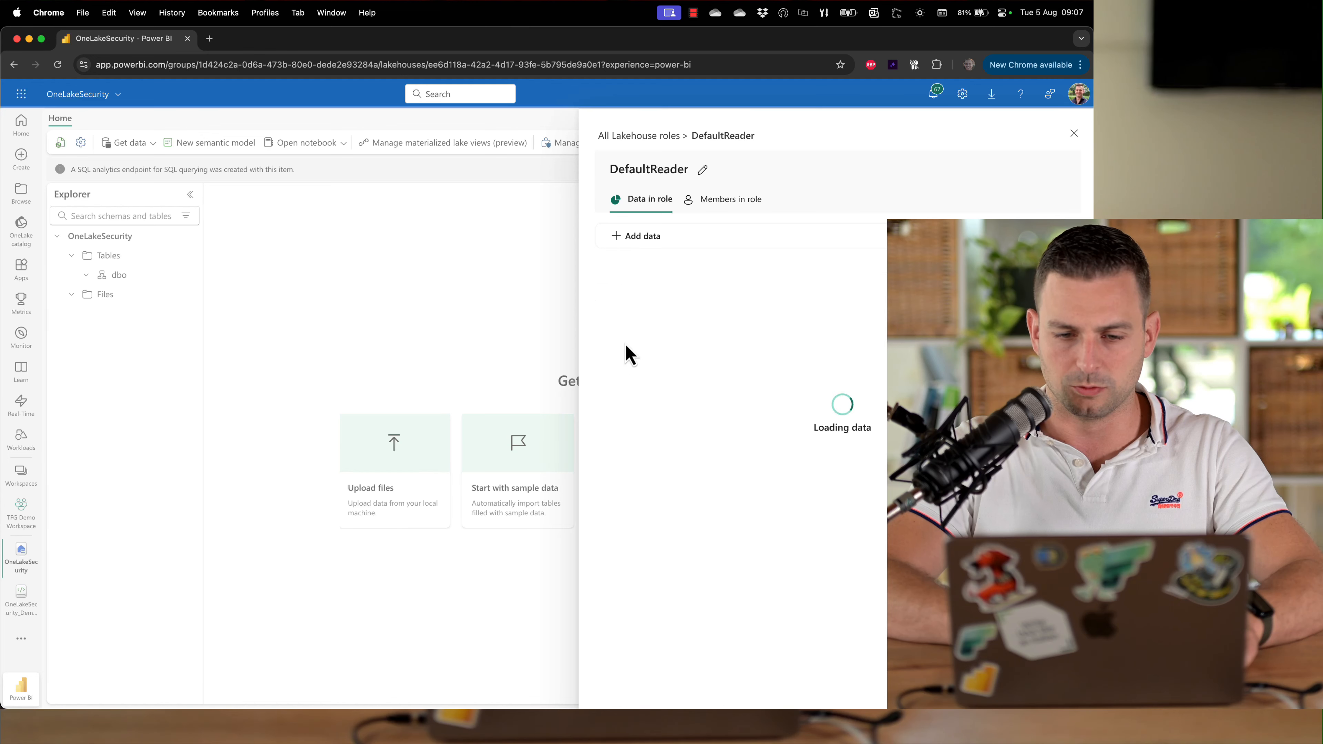
left_click(644, 138)
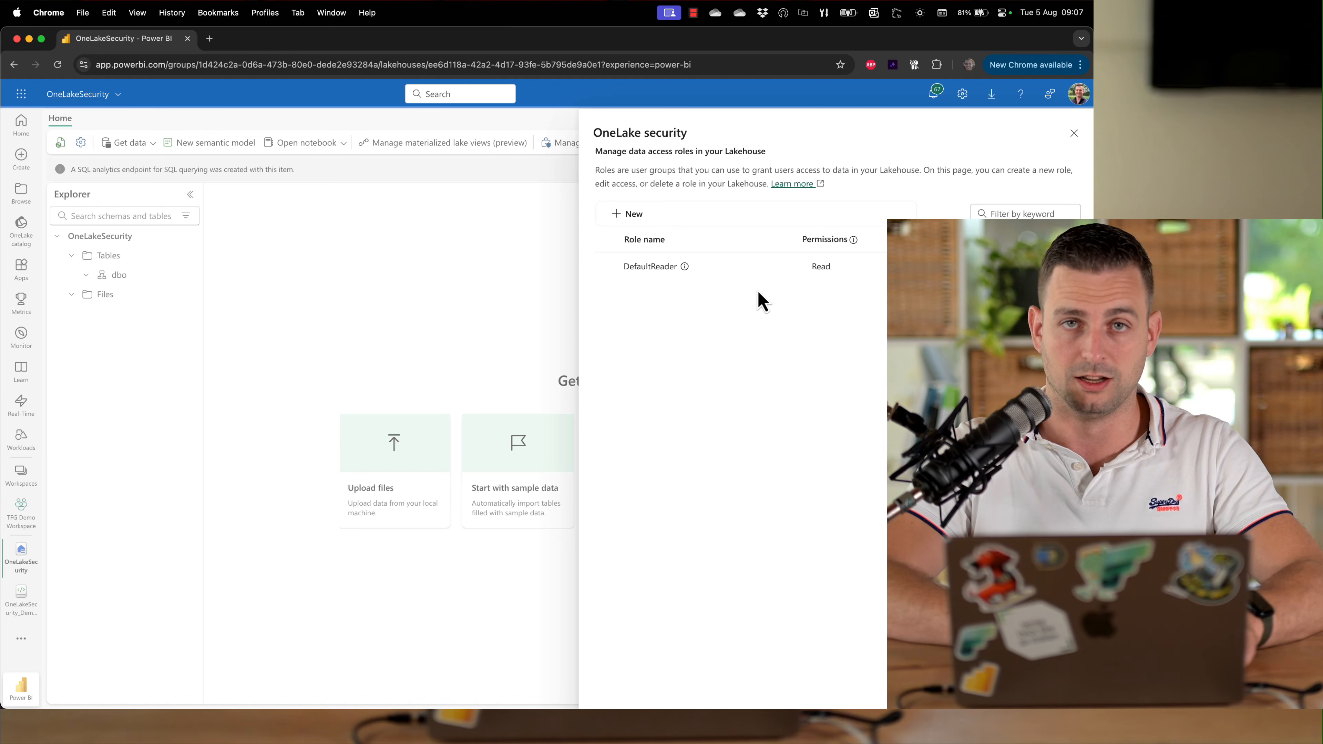
Delete the DefaultReader role
left_click(790, 267)
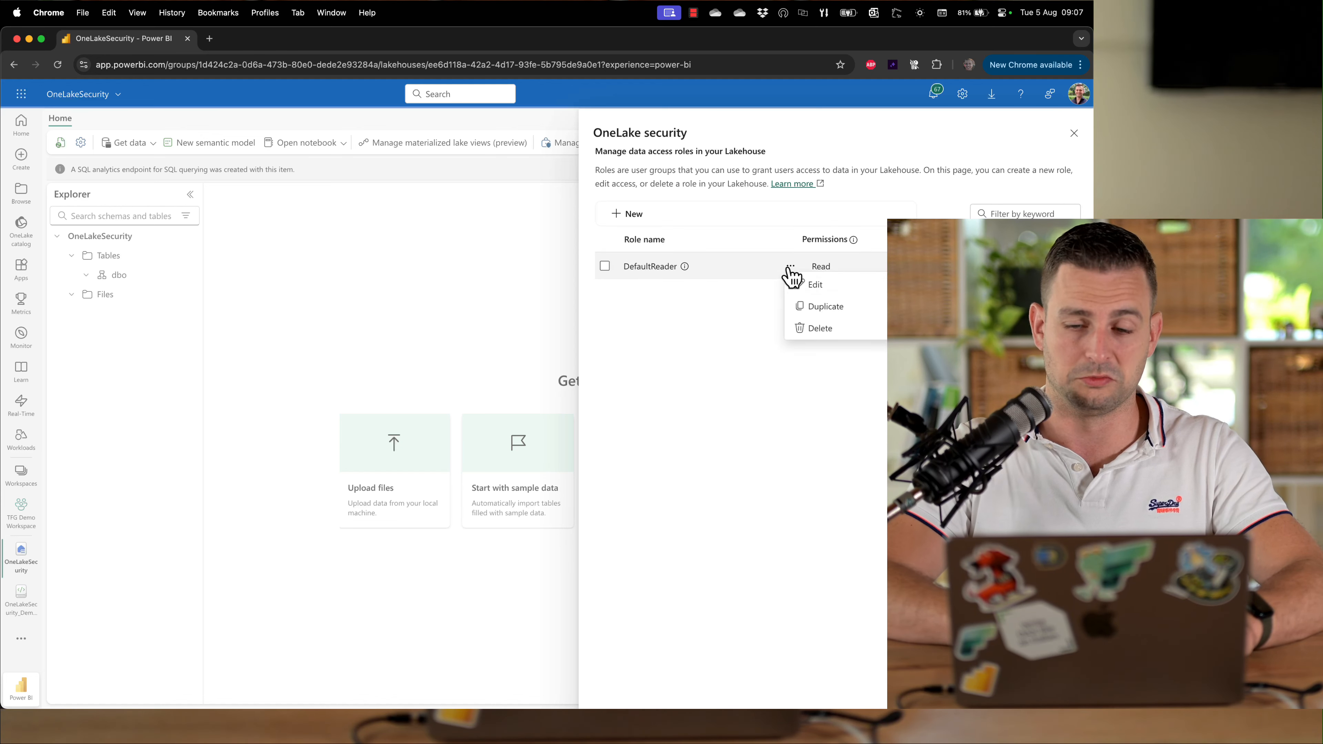
left_click(822, 329)
left_click(558, 436)
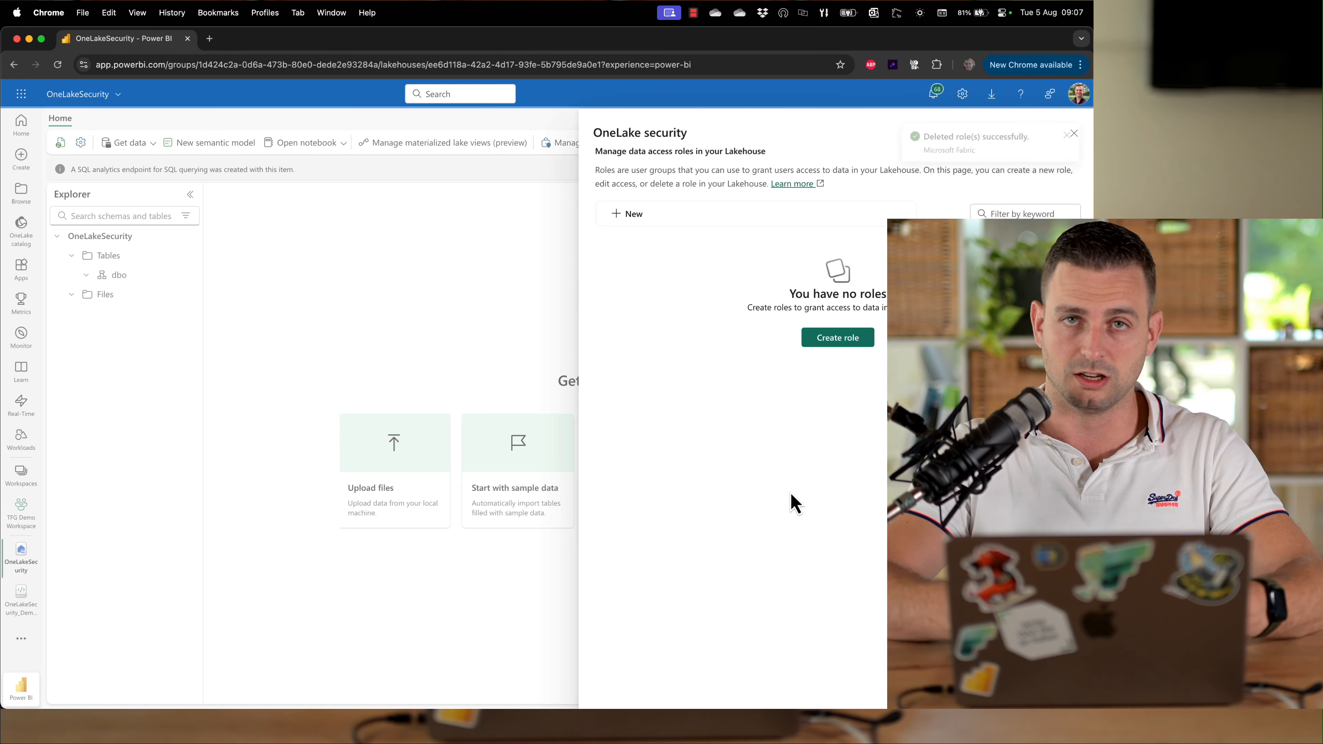
Start a new data access role named OneLakeSecurityDemo
left_click(827, 339)
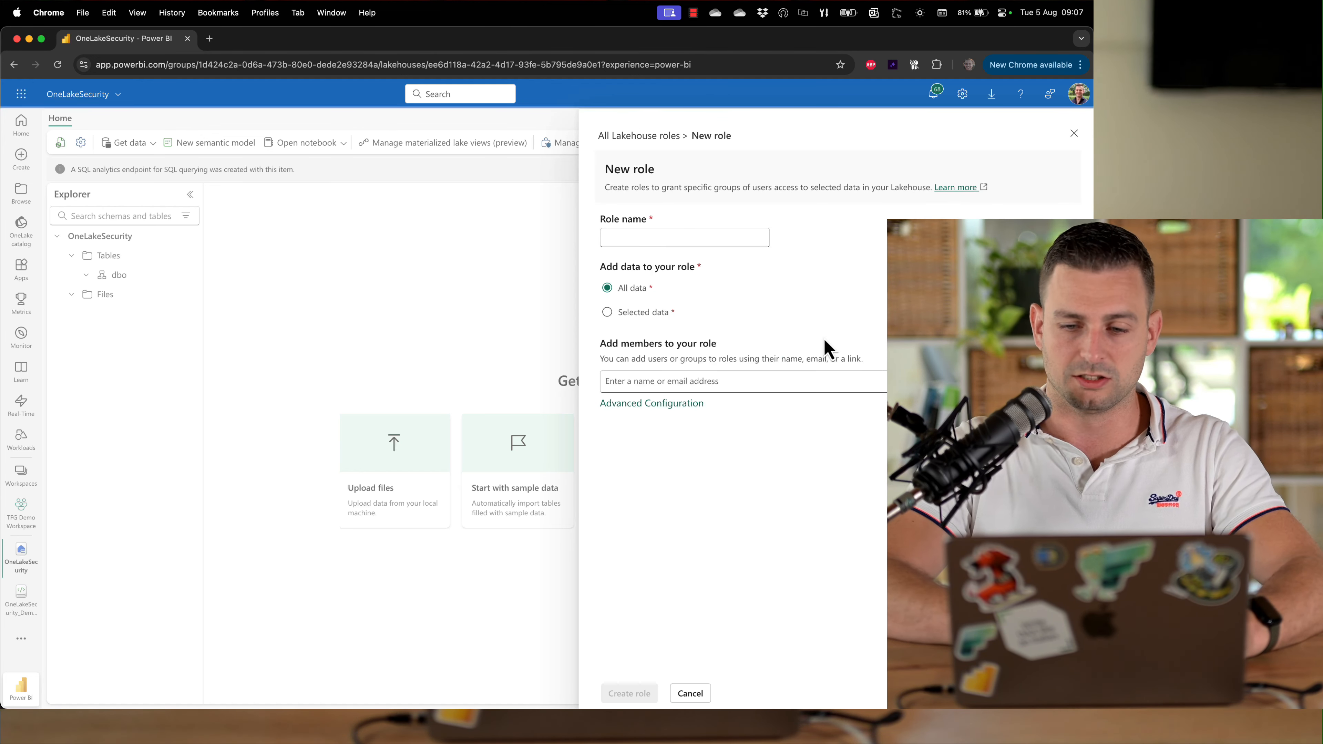
left_click(669, 237)
type("OneLakeSec")
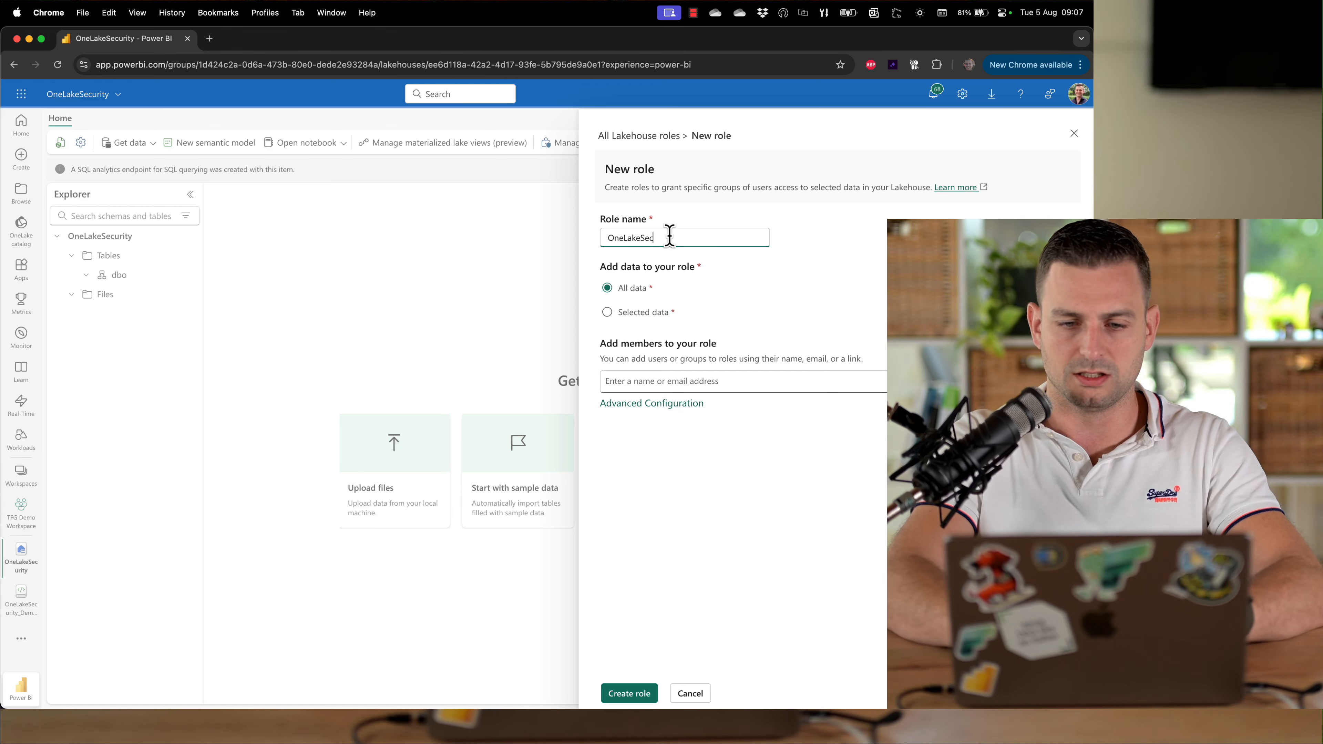
type("urityDemo")
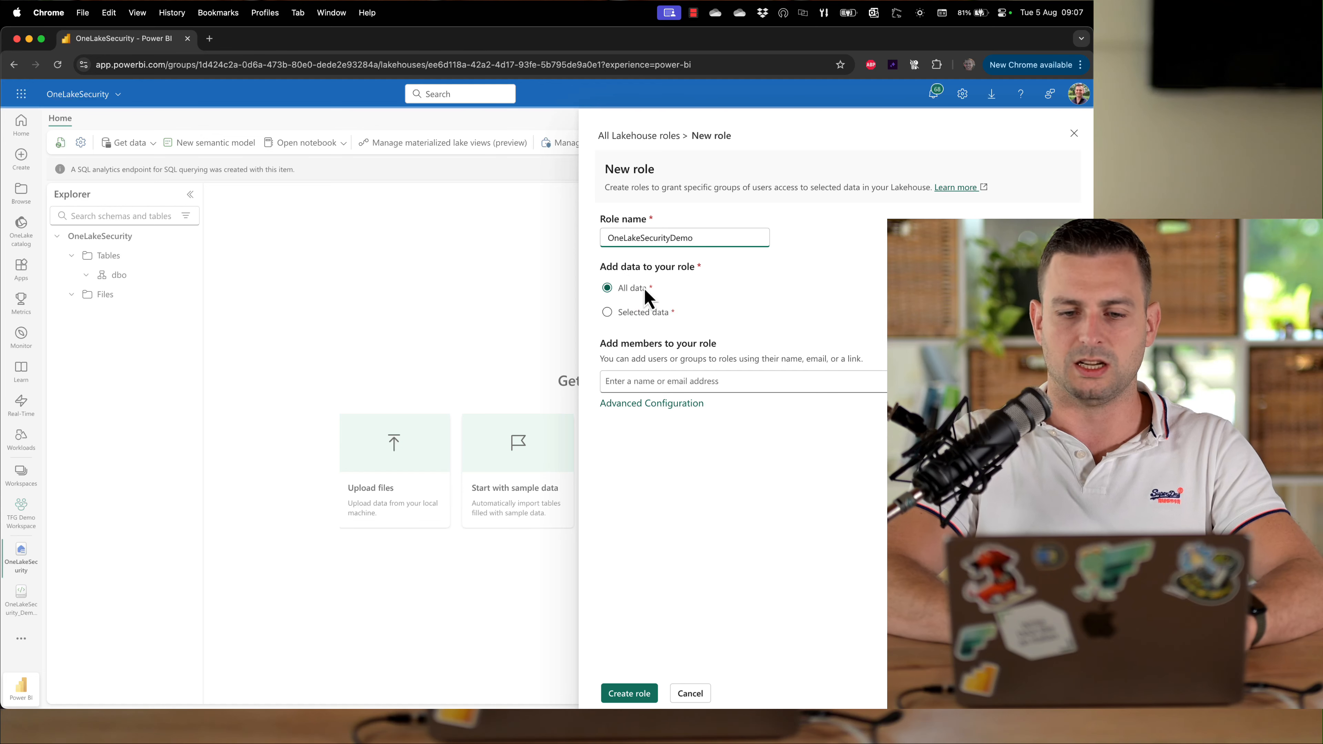
Restrict the role to selected data and, browsing the lakehouse tables, select the whole dbo schema
left_click(608, 312)
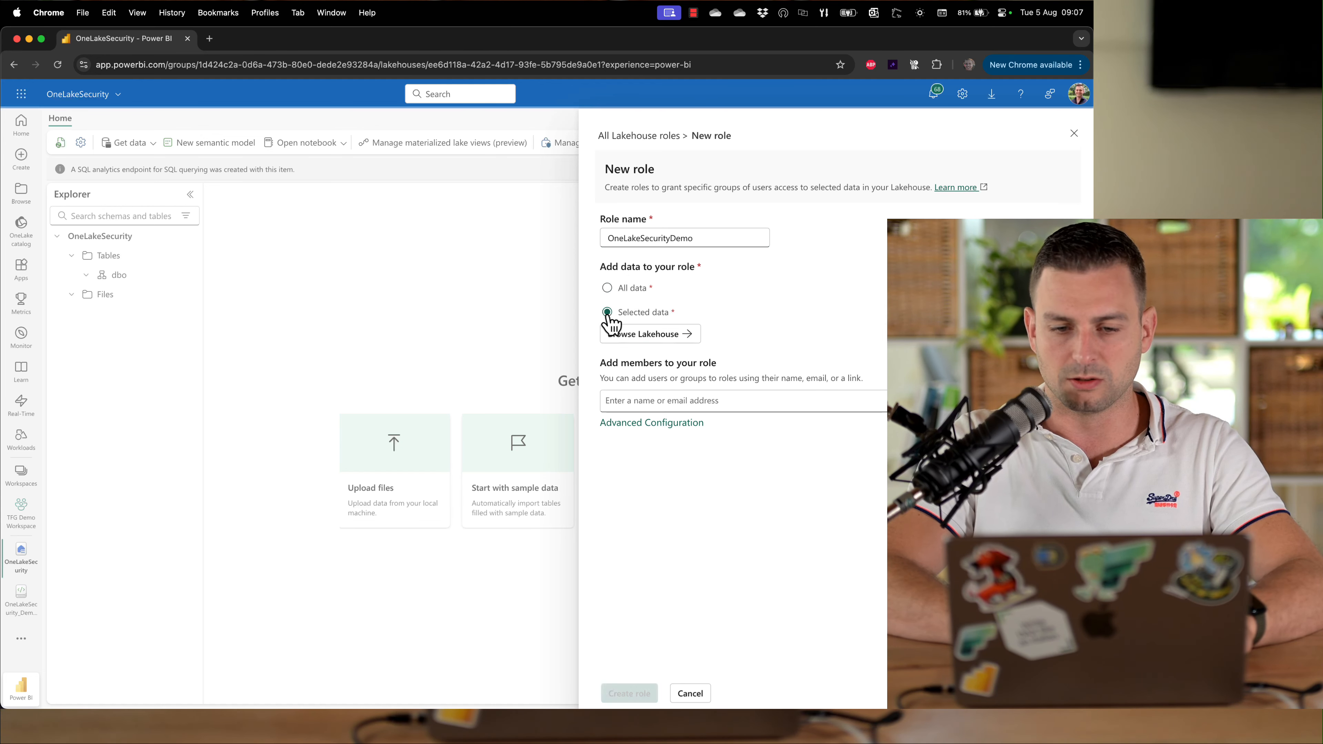
left_click(650, 335)
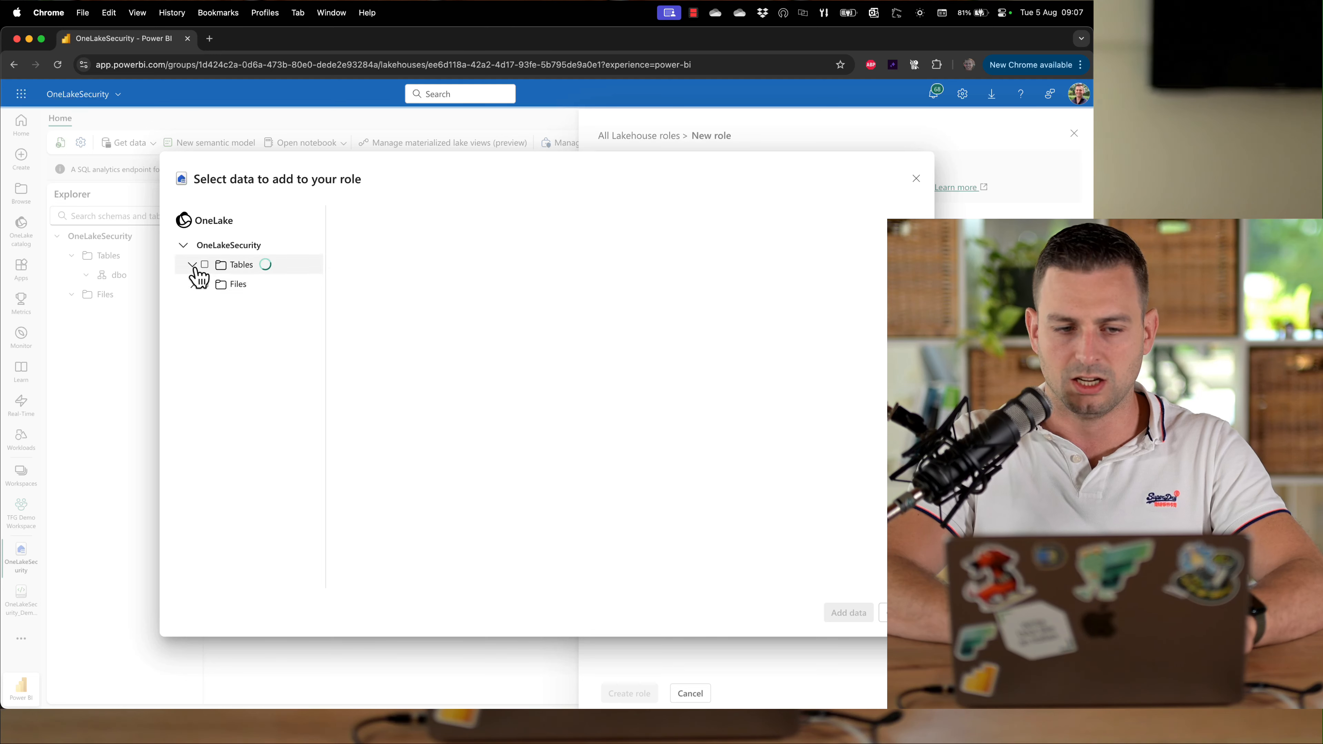
left_click(201, 304)
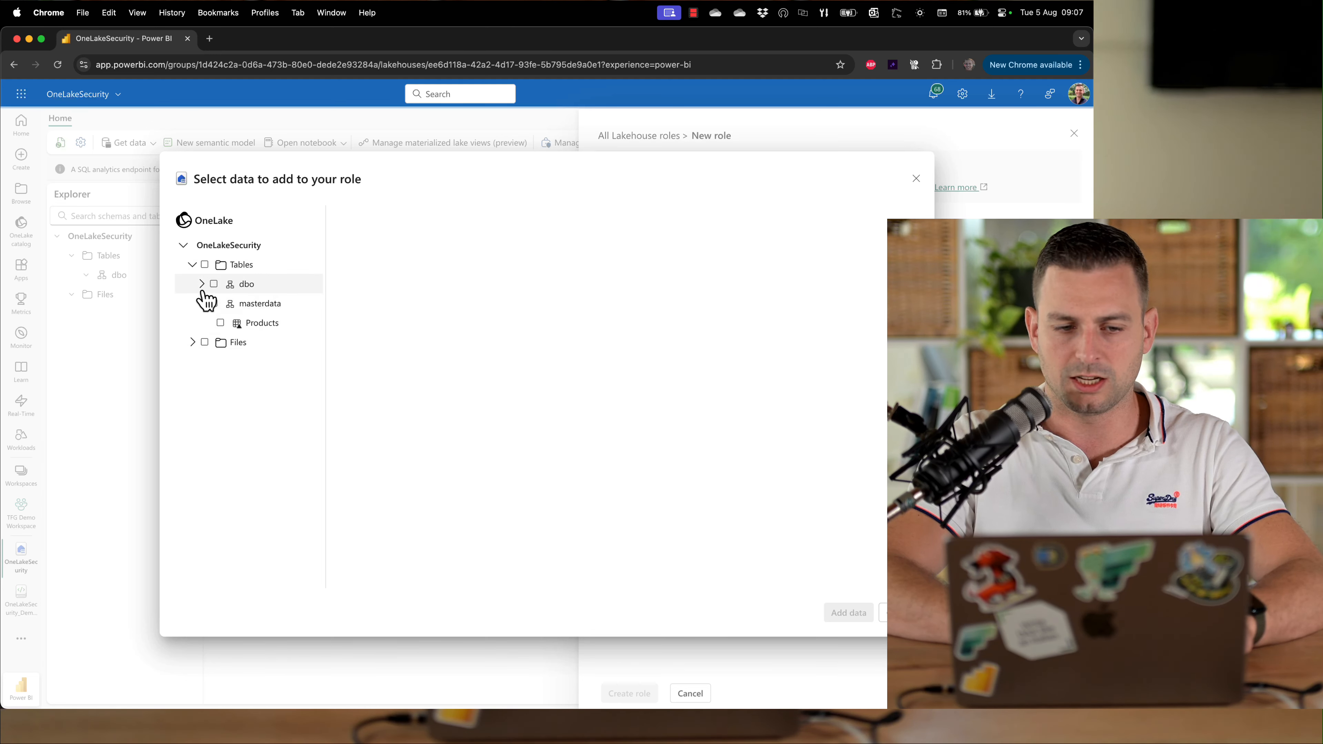
left_click(202, 283)
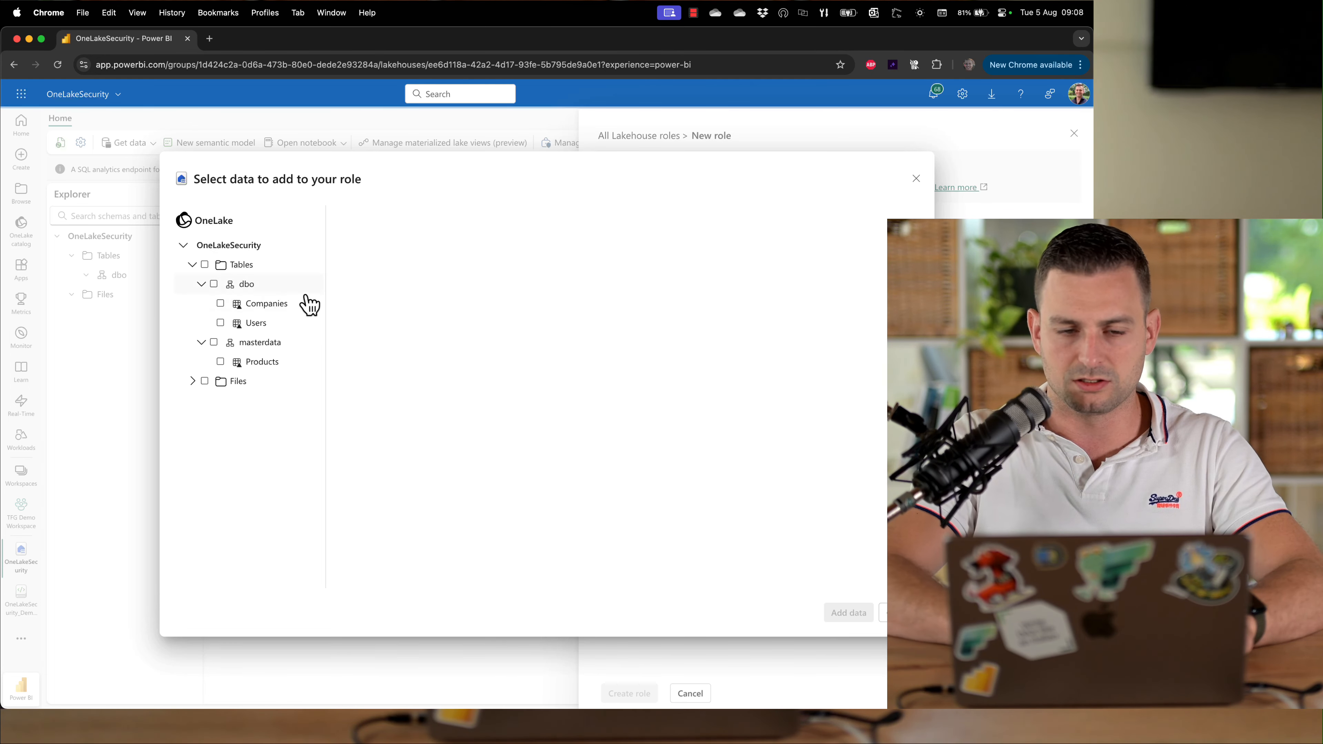
left_click(214, 284)
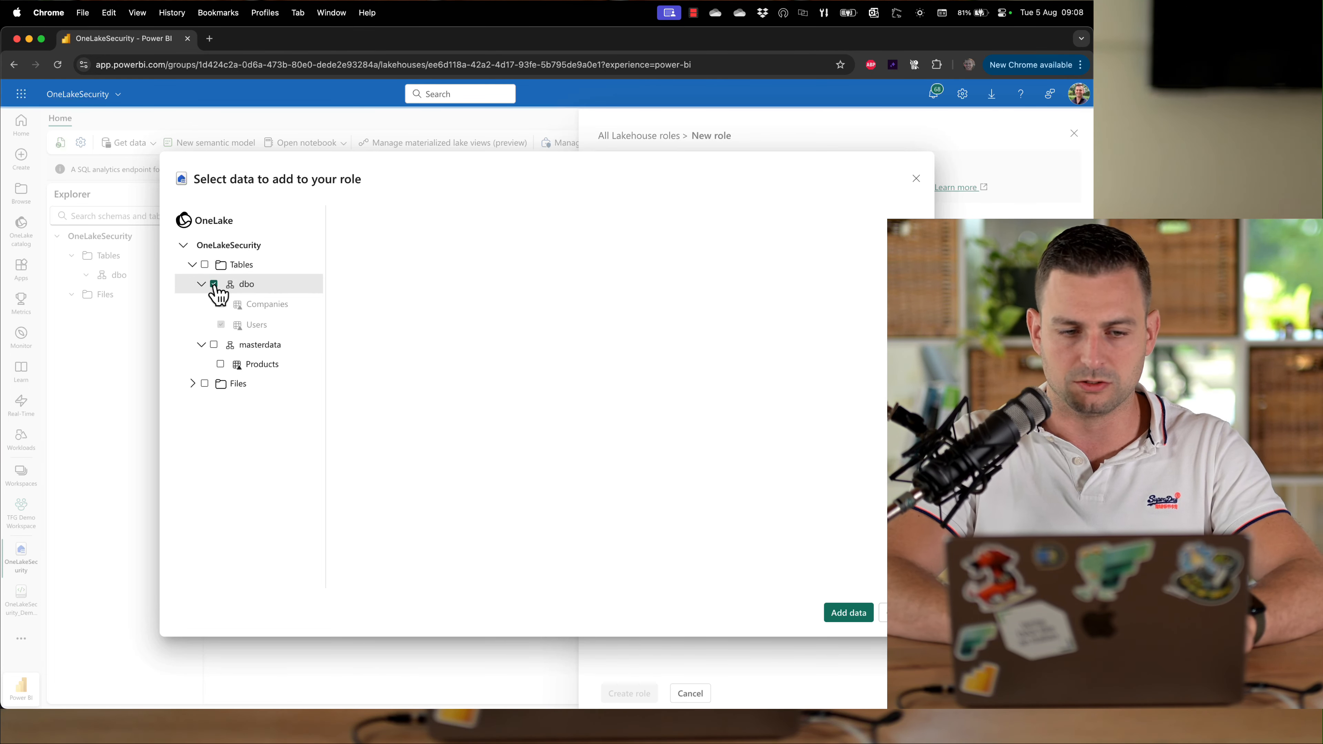
left_click(214, 285)
left_click(220, 304)
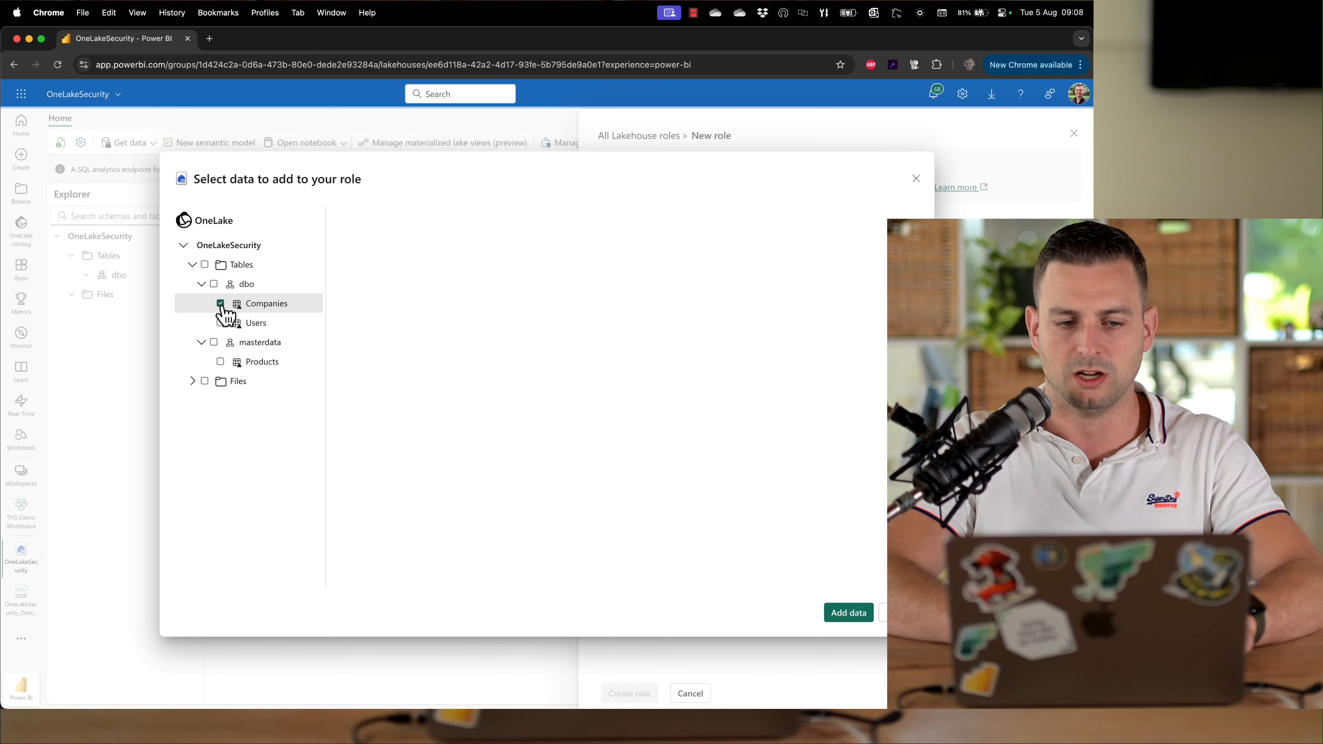
left_click(220, 304)
left_click(213, 284)
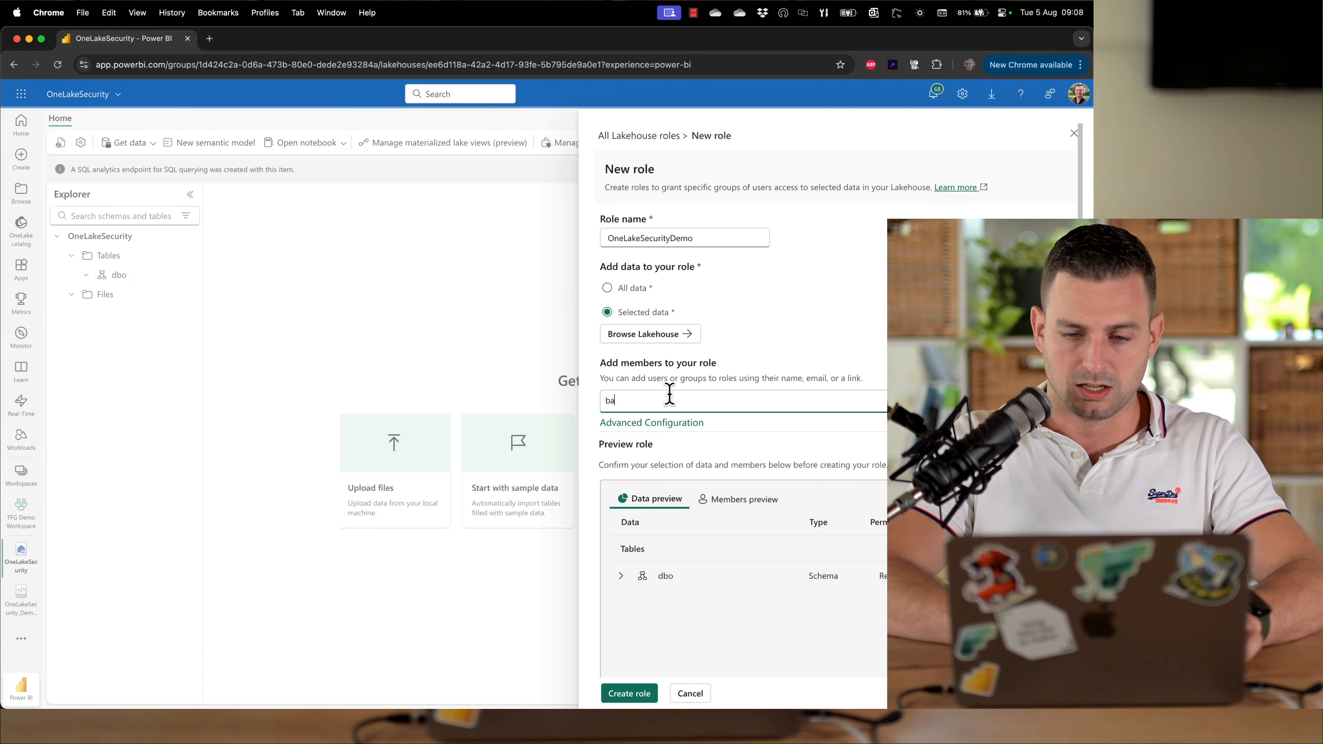
Add the customer test user as the role's member and create the role
type("s_land")
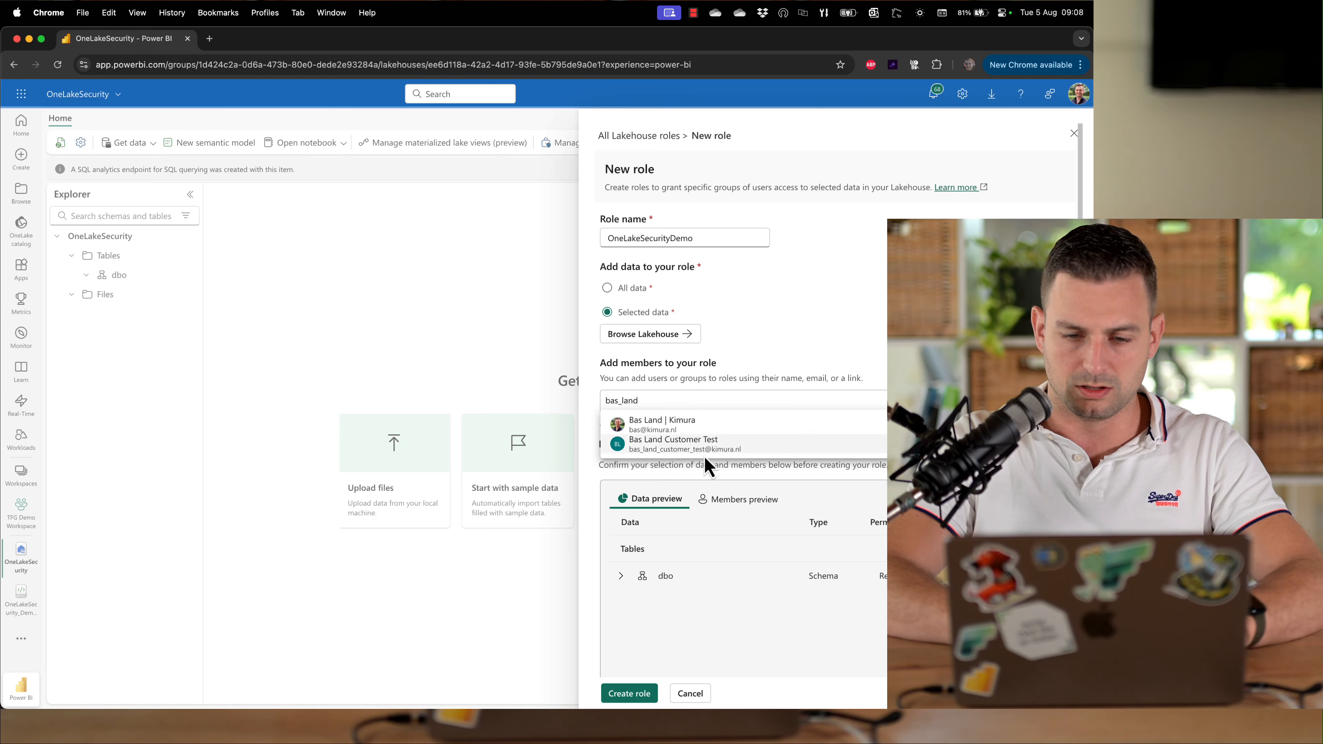
left_click(676, 444)
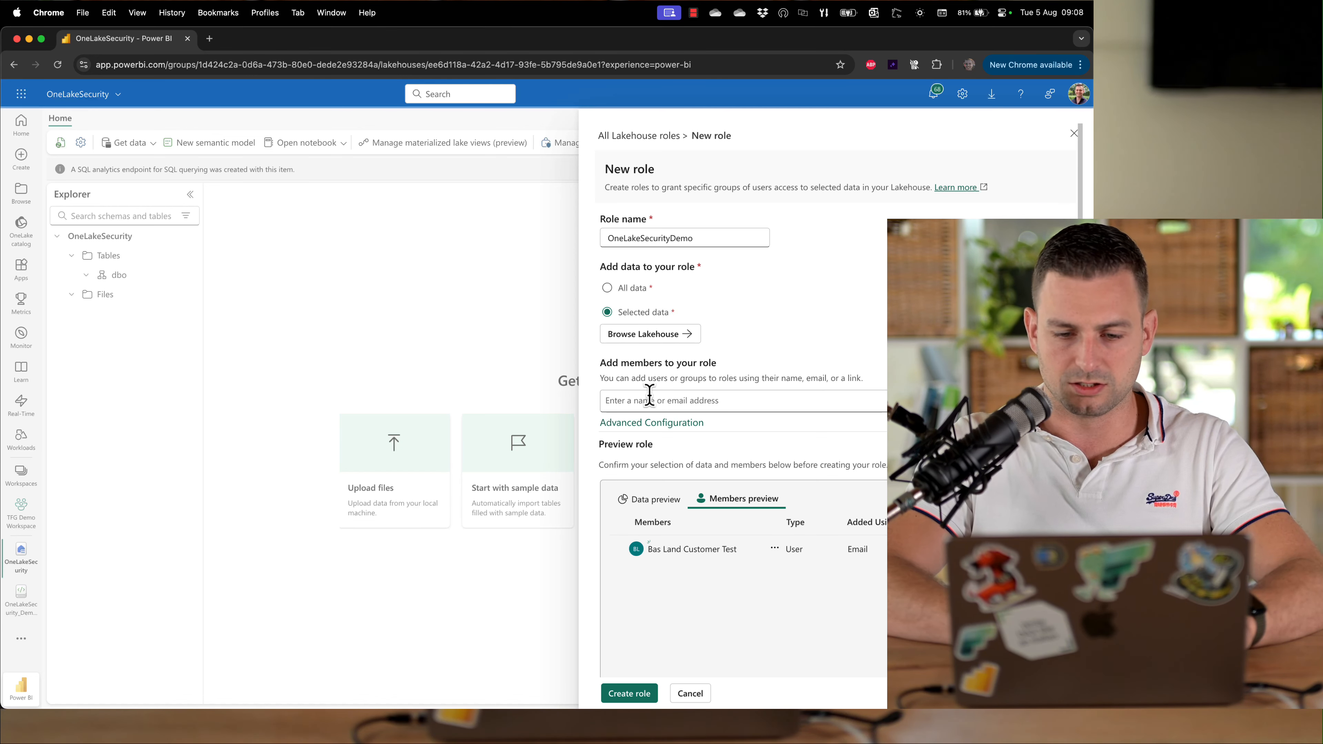
left_click(1078, 96)
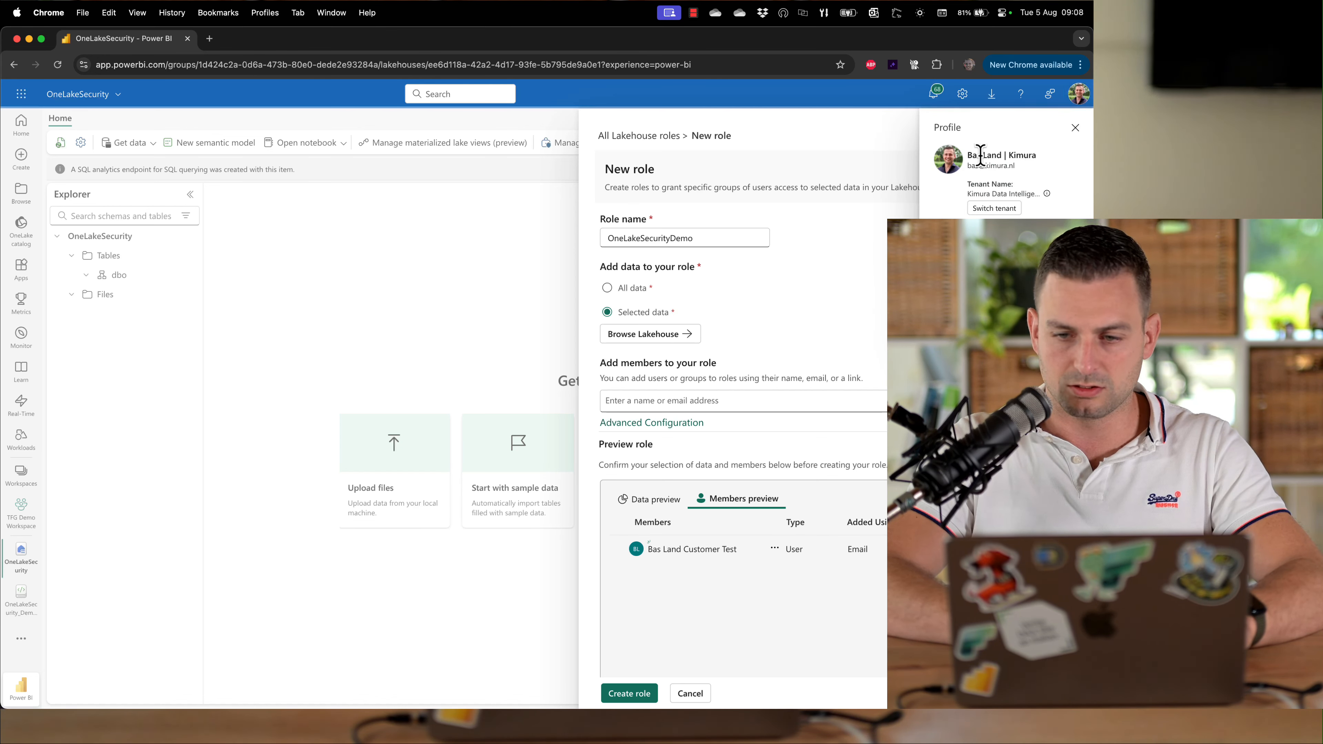
left_click(801, 287)
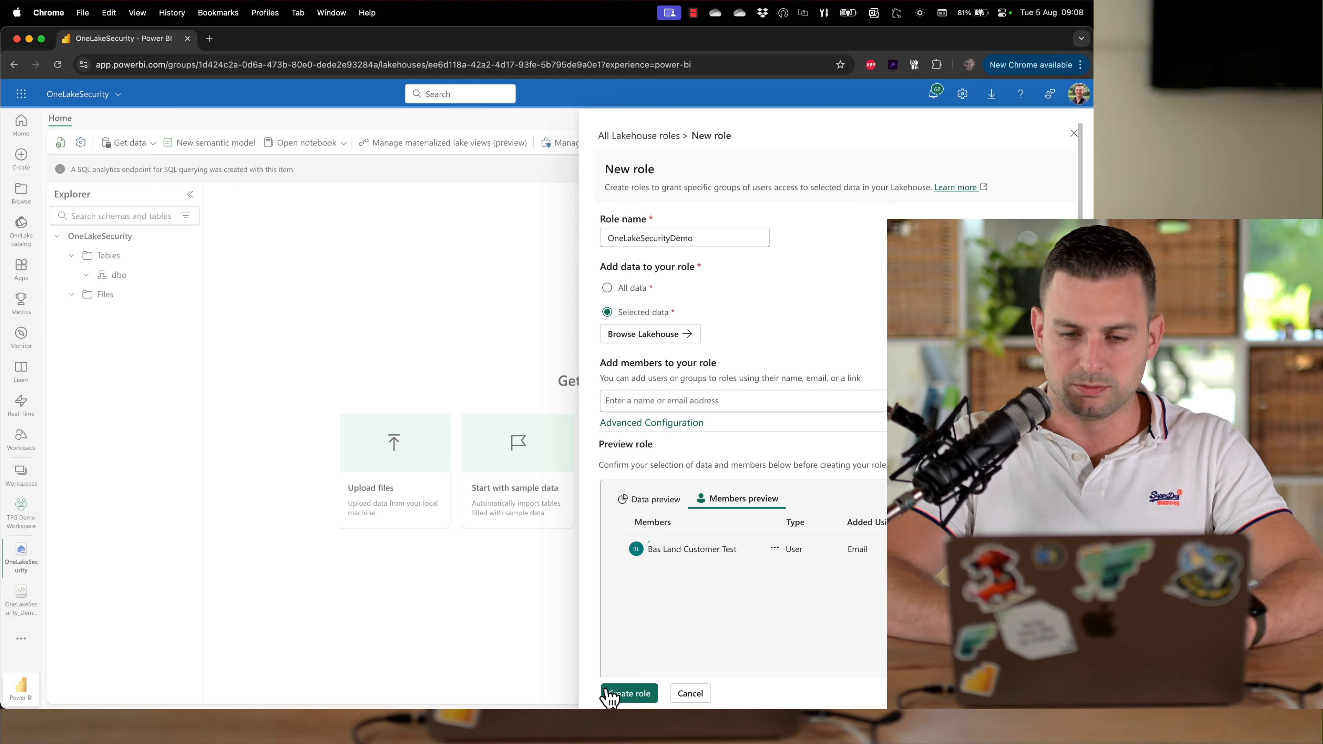
left_click(622, 695)
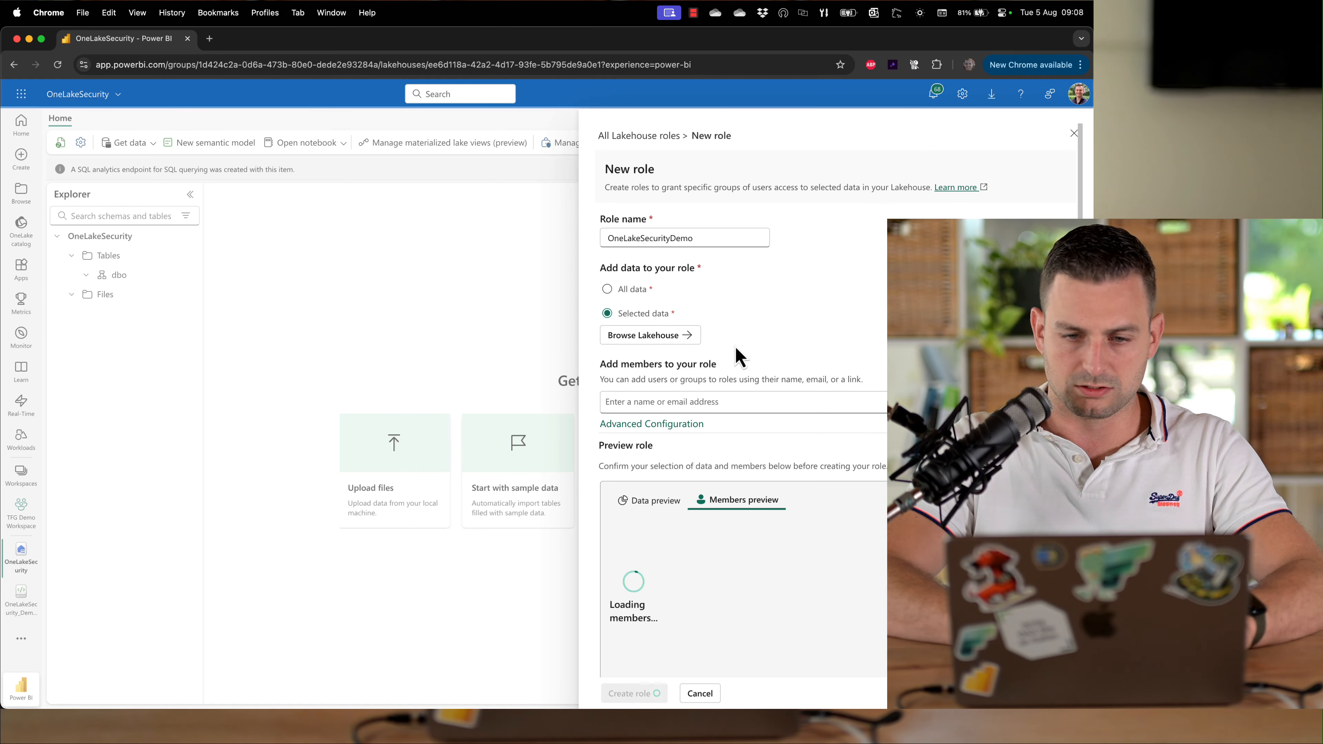
left_click(1067, 135)
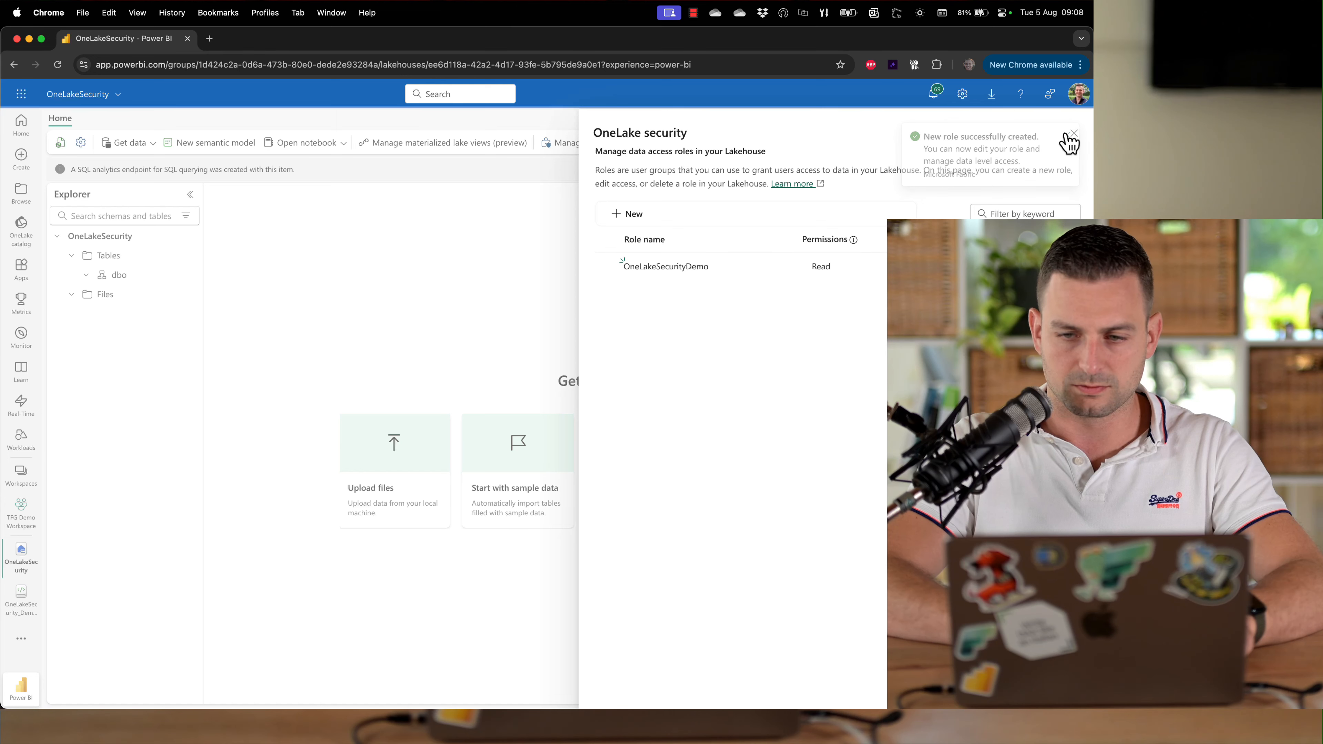
Switch to the incognito window signed in as the test user and open the OneLakeSecurity lakehouse in TFG Demo Workspace
key("super+grave")
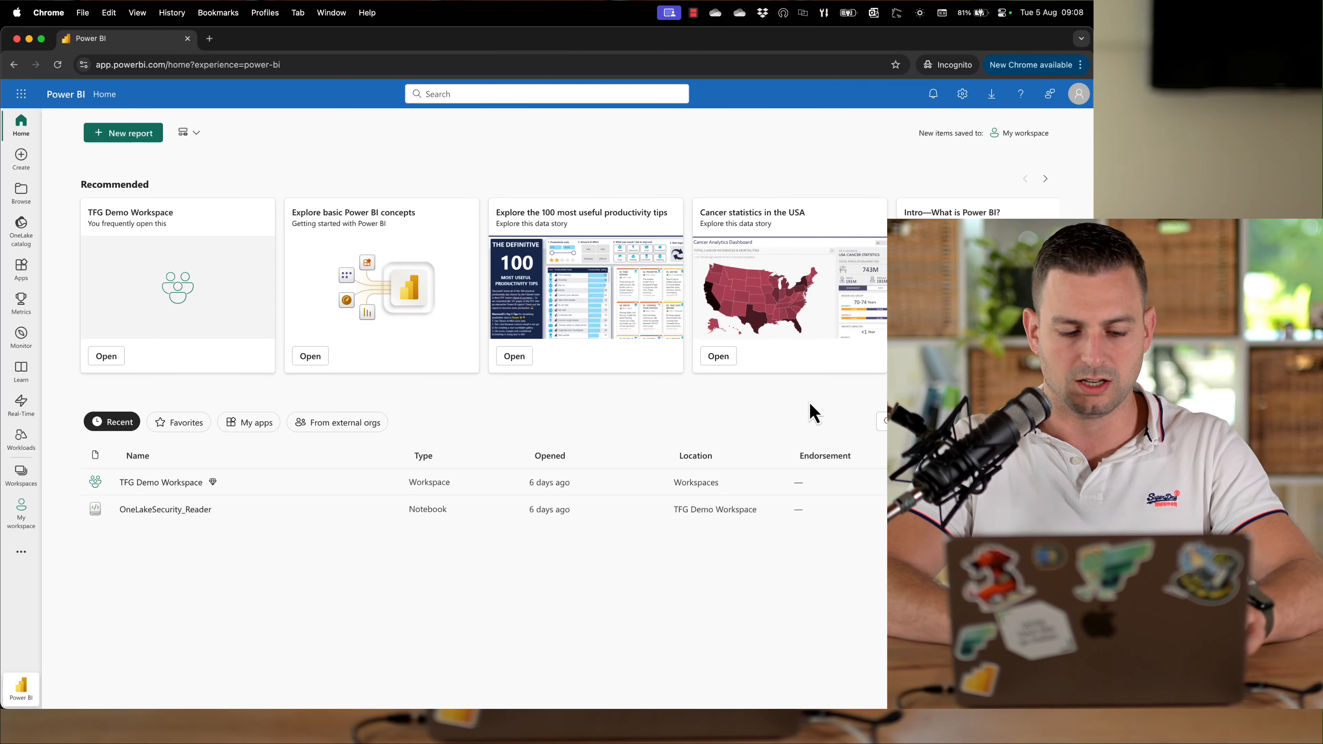
left_click(1077, 95)
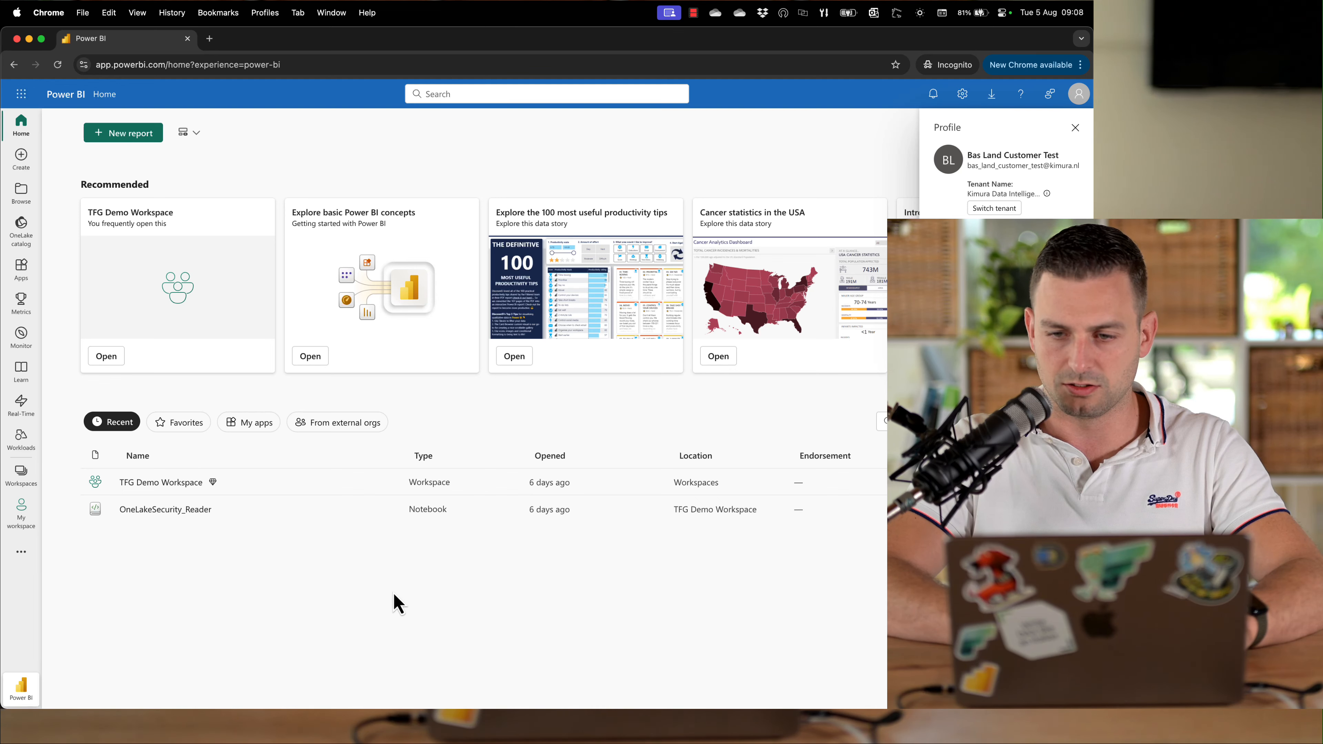
left_click(399, 604)
left_click(183, 485)
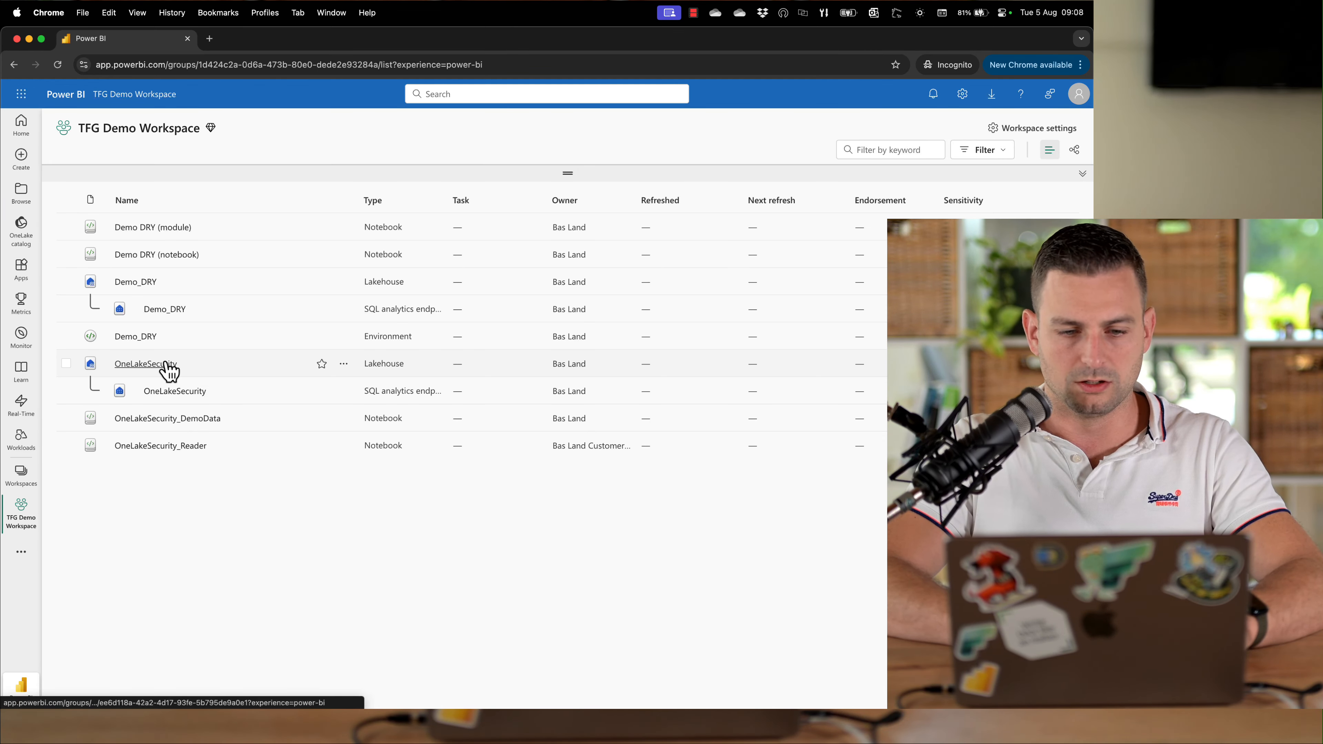
left_click(154, 367)
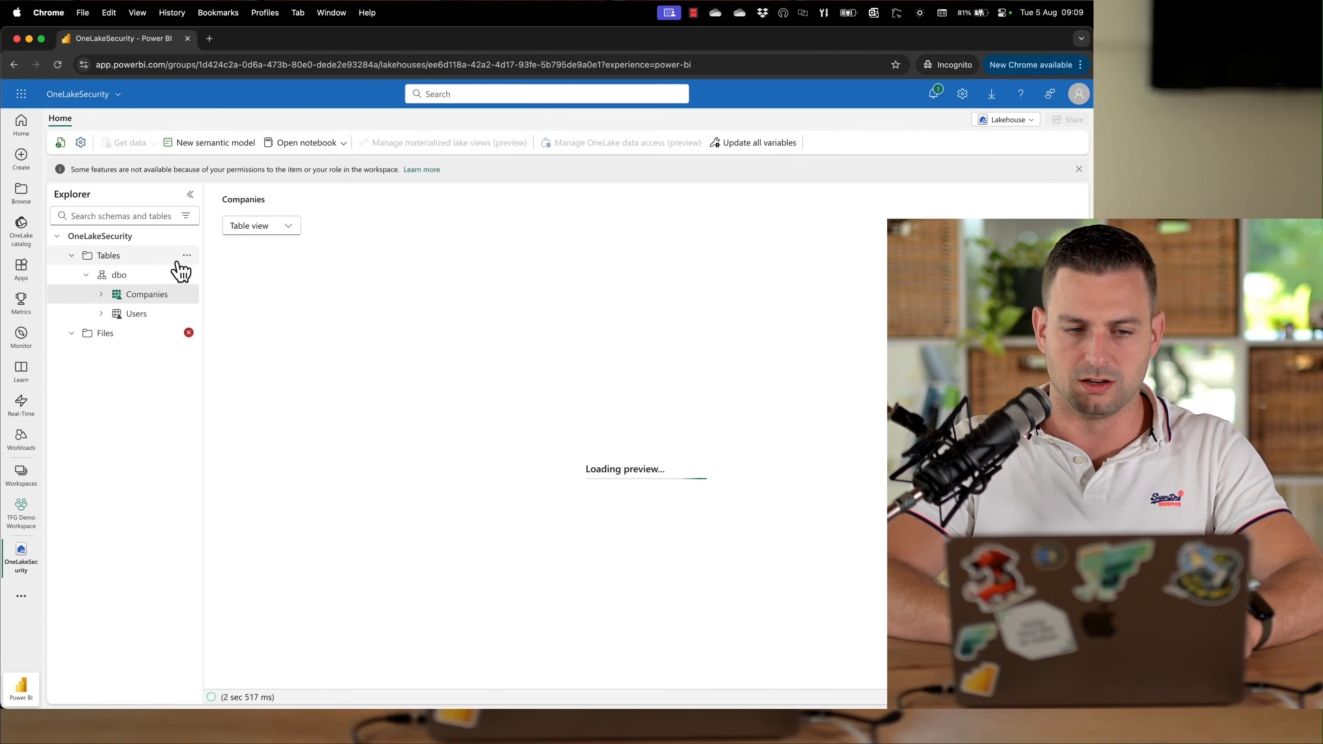
Preview the Companies and Users tables and check the Files folder access as the test user
left_click(186, 255)
left_click(218, 371)
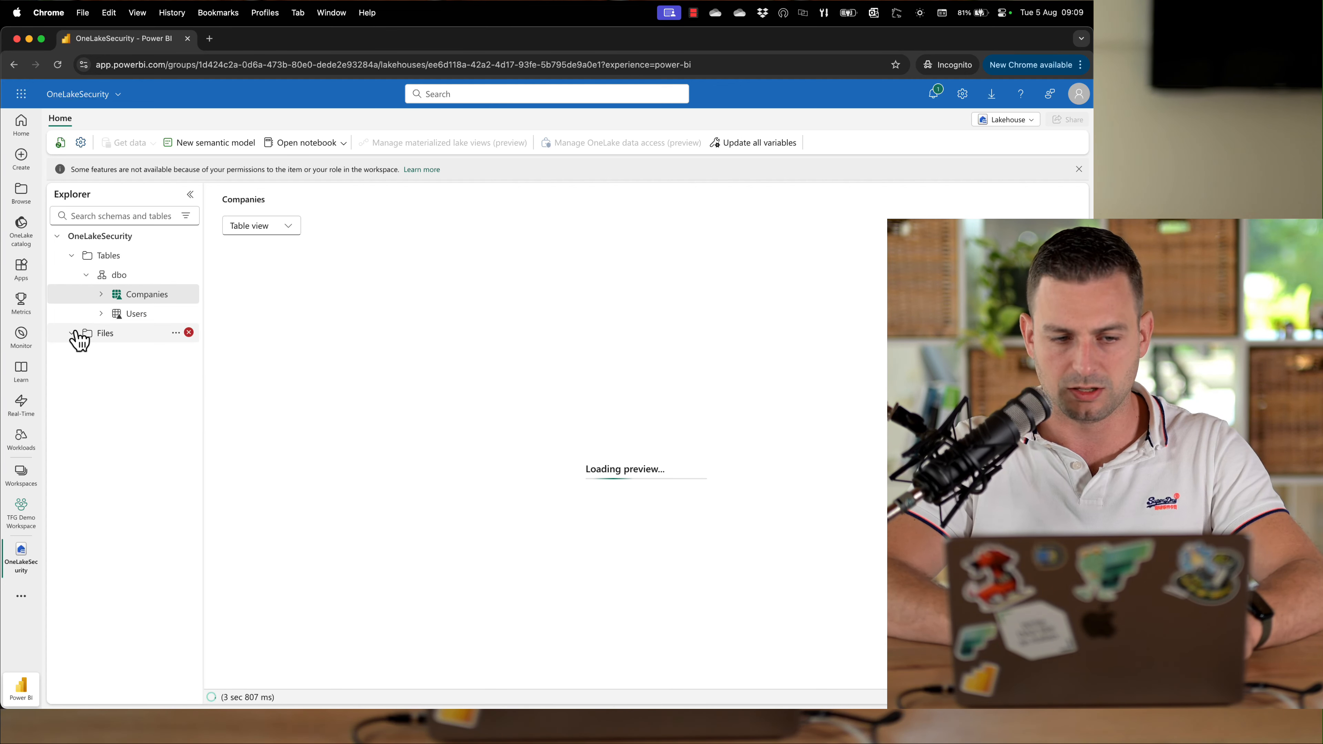
mouse_move(187, 334)
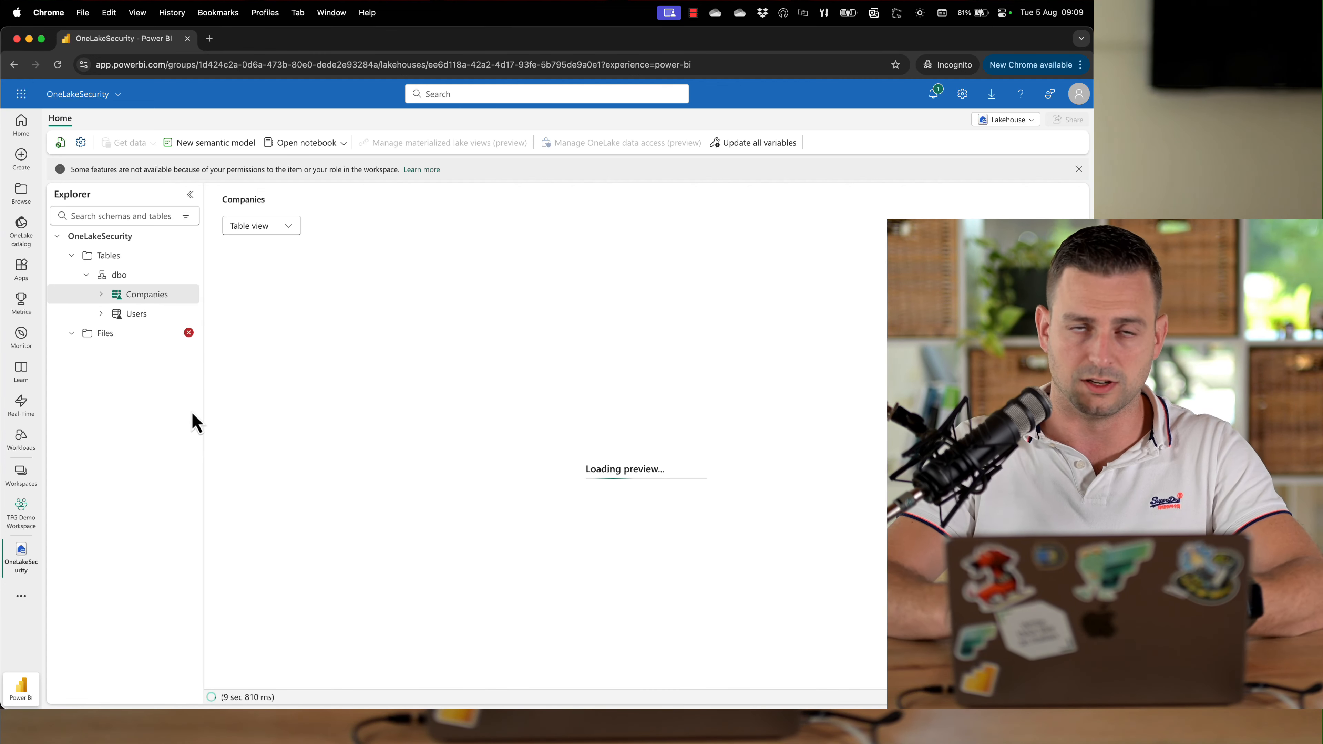
left_click(157, 295)
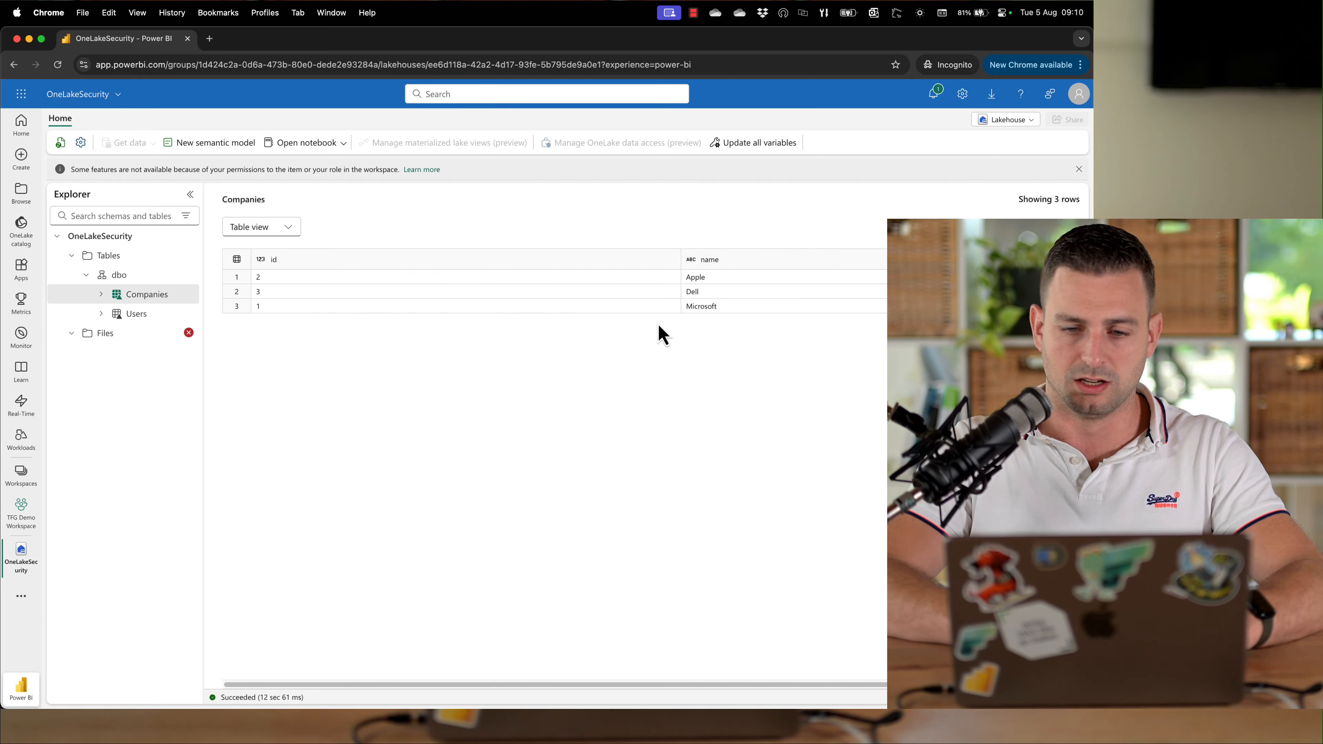
left_click(146, 315)
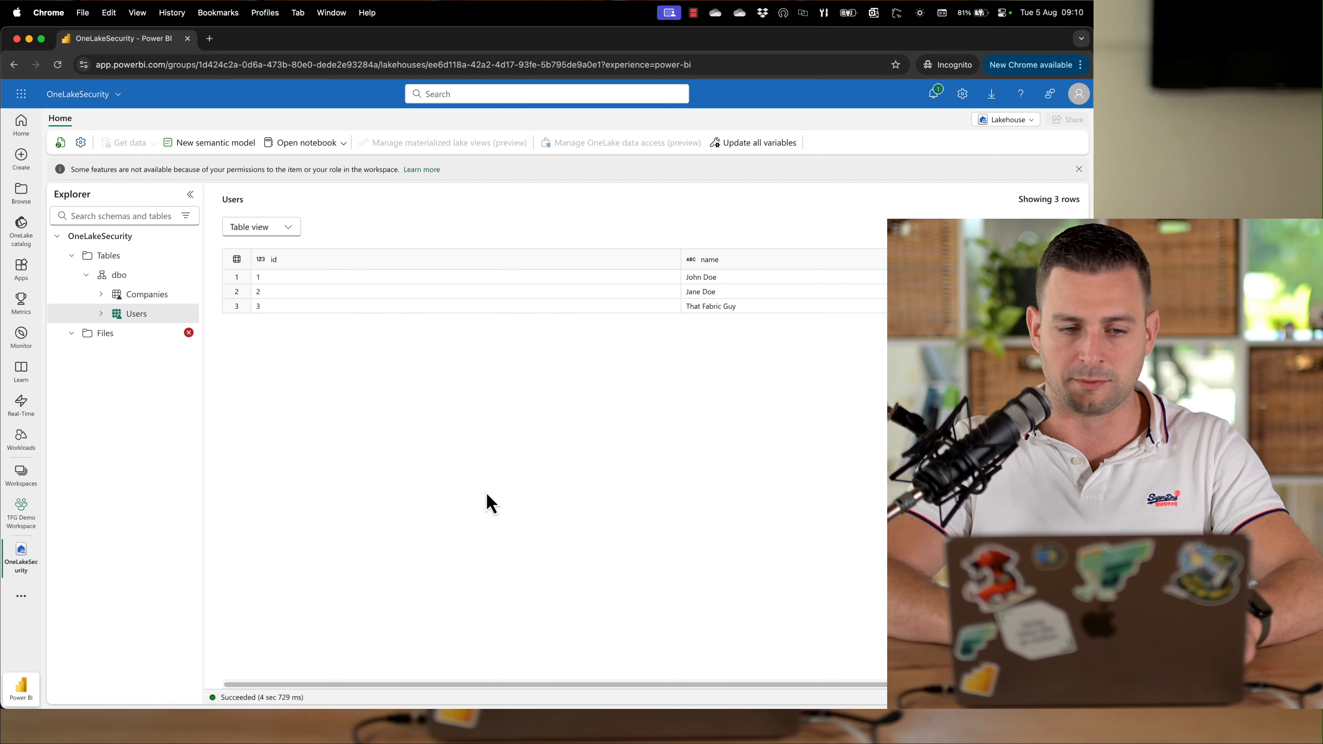
Open the OneLakeSecurityDemo role's data and try to remove the dbo schema from it
left_click(20, 512)
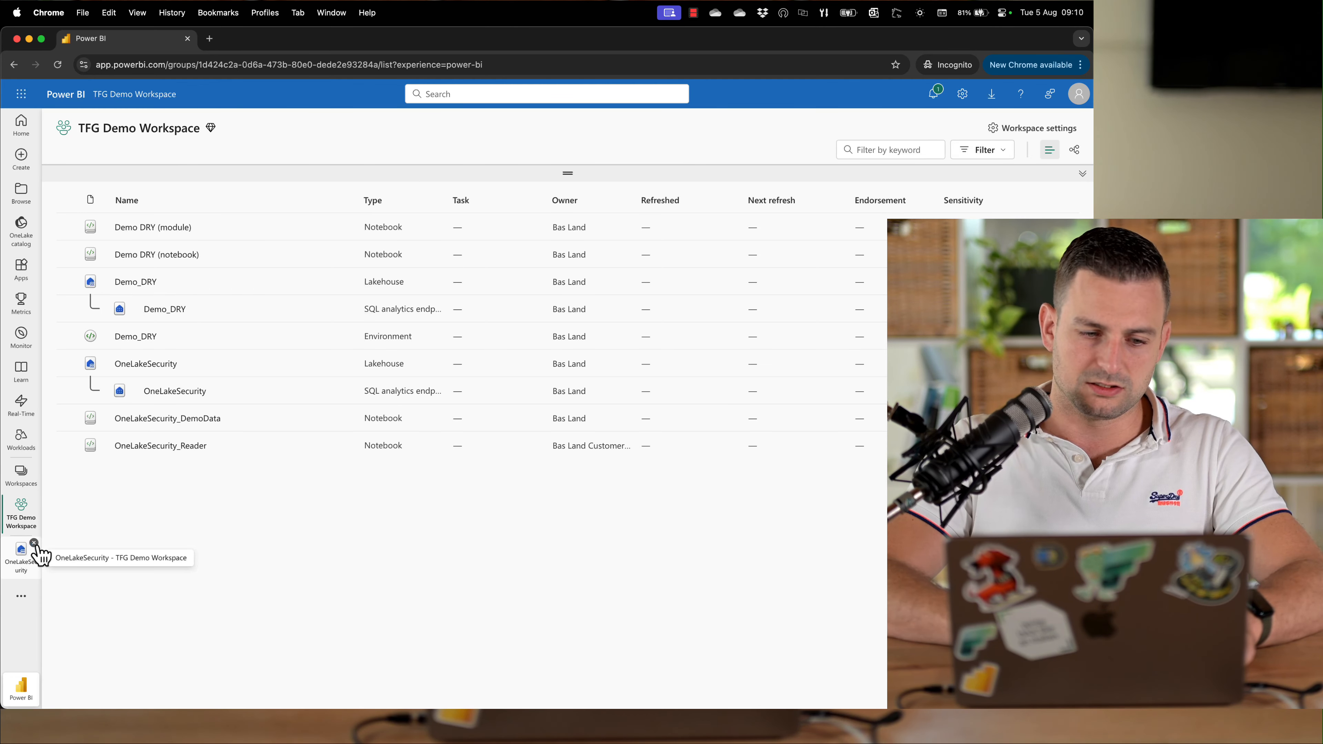
left_click(37, 551)
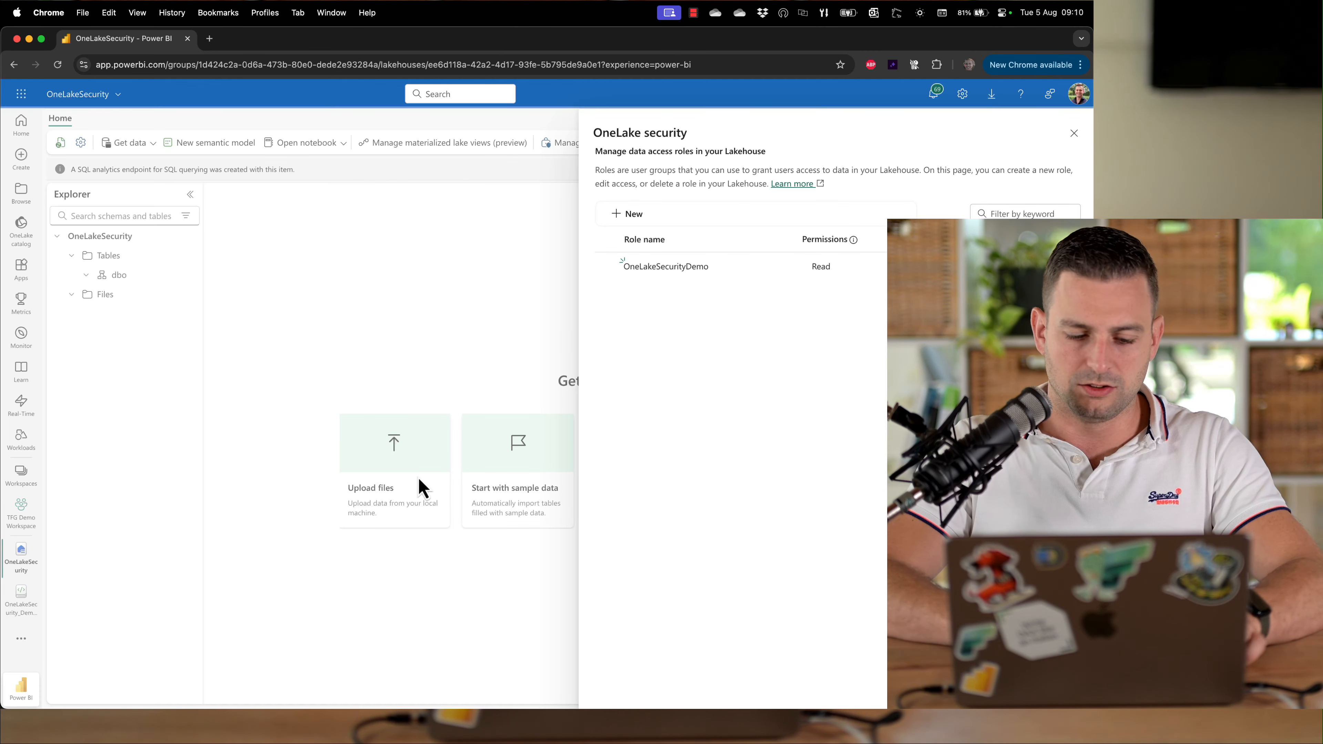
left_click(790, 267)
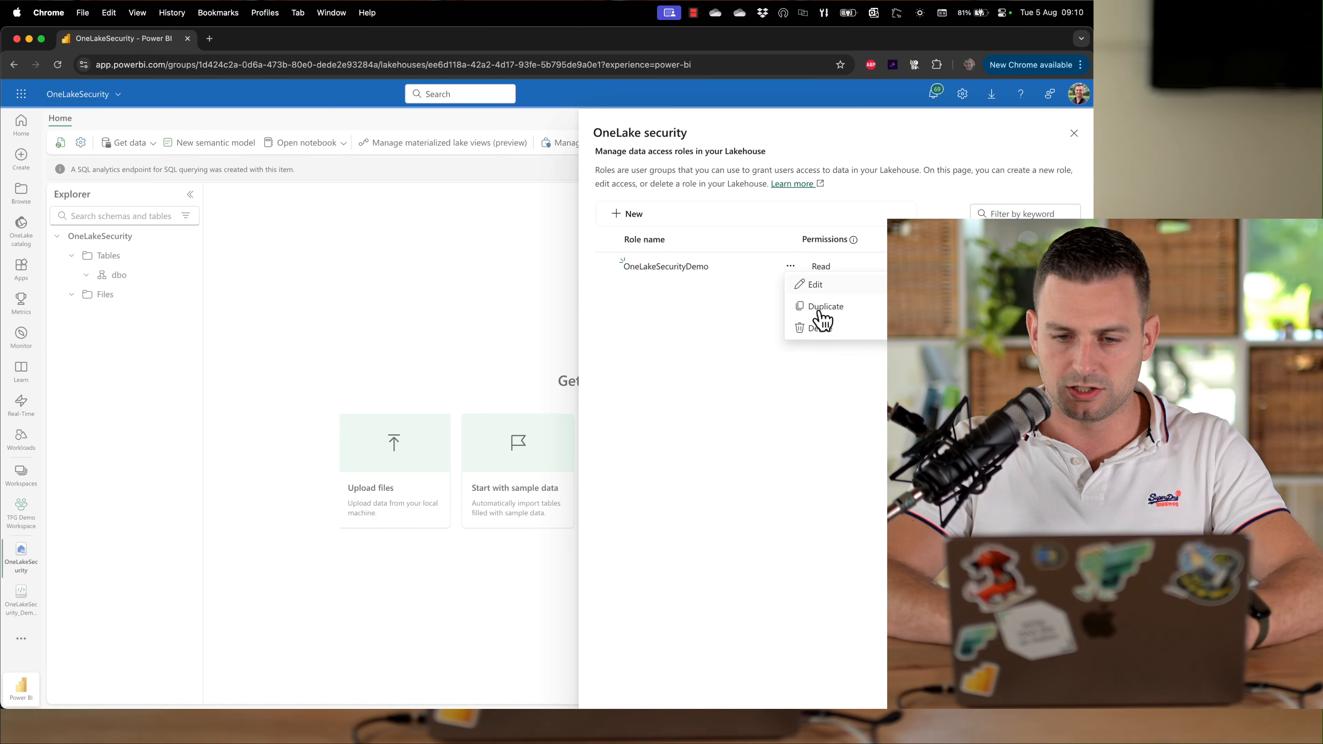
left_click(844, 293)
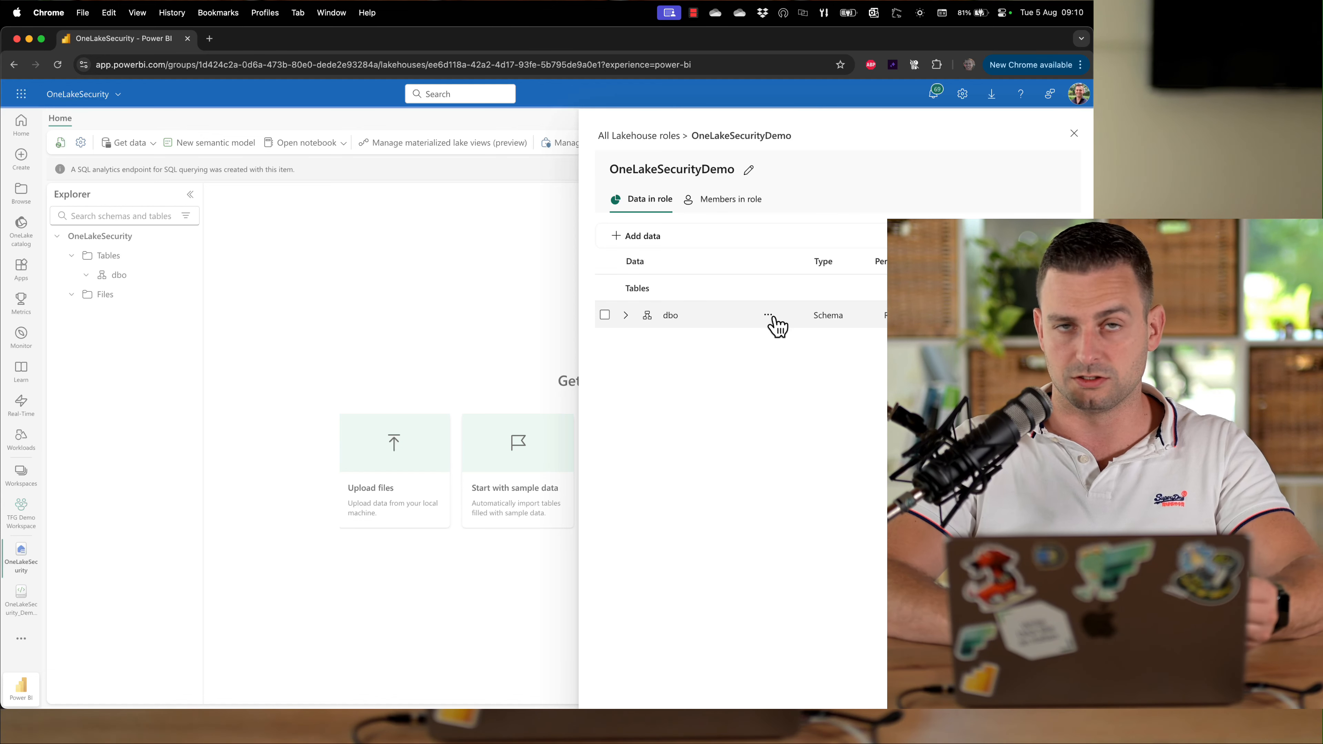
left_click(768, 316)
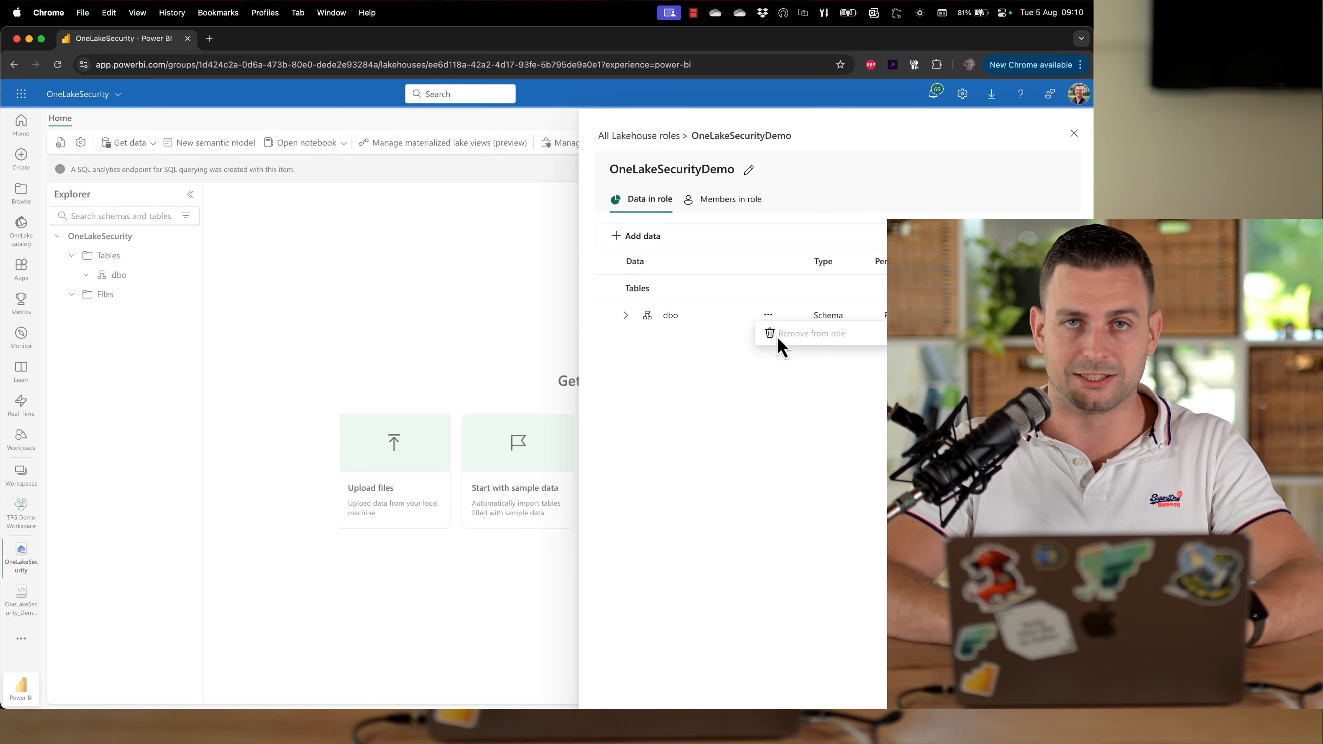
left_click(696, 443)
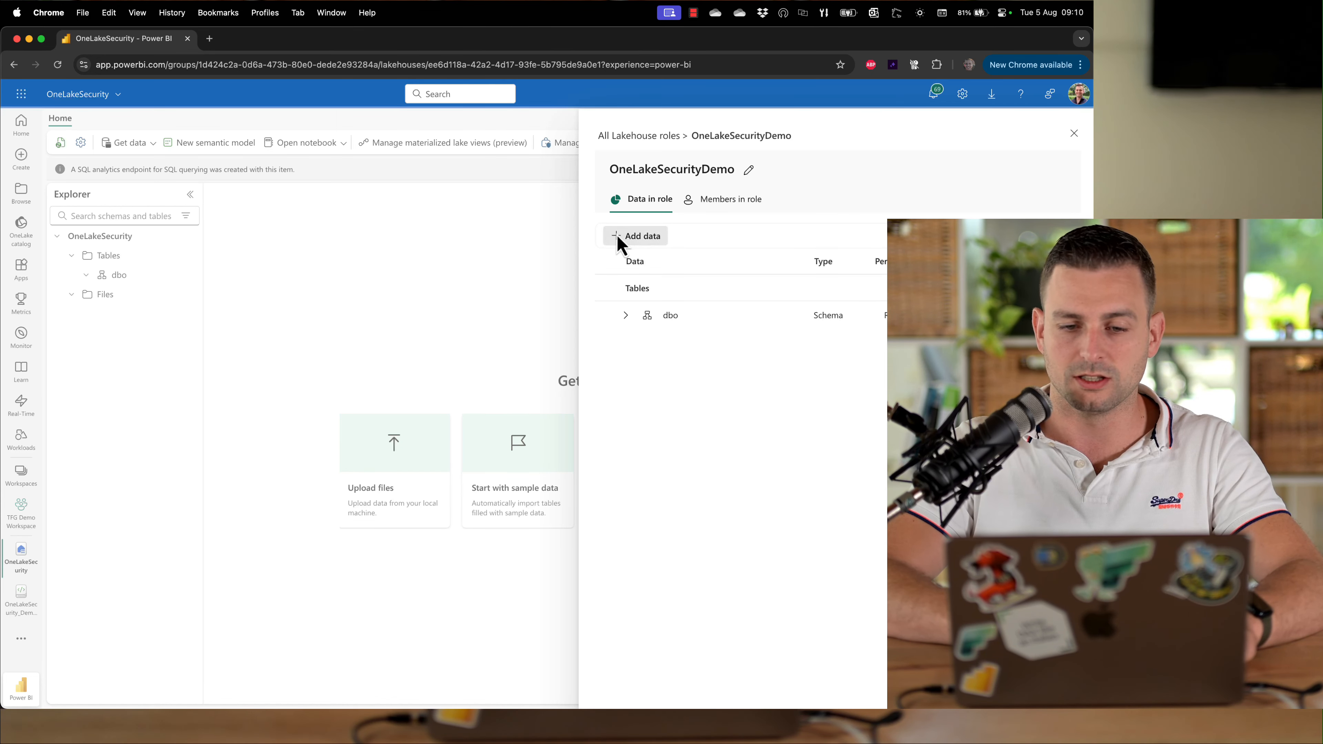
Add the masterdata schema's Products table to the role's data
left_click(625, 236)
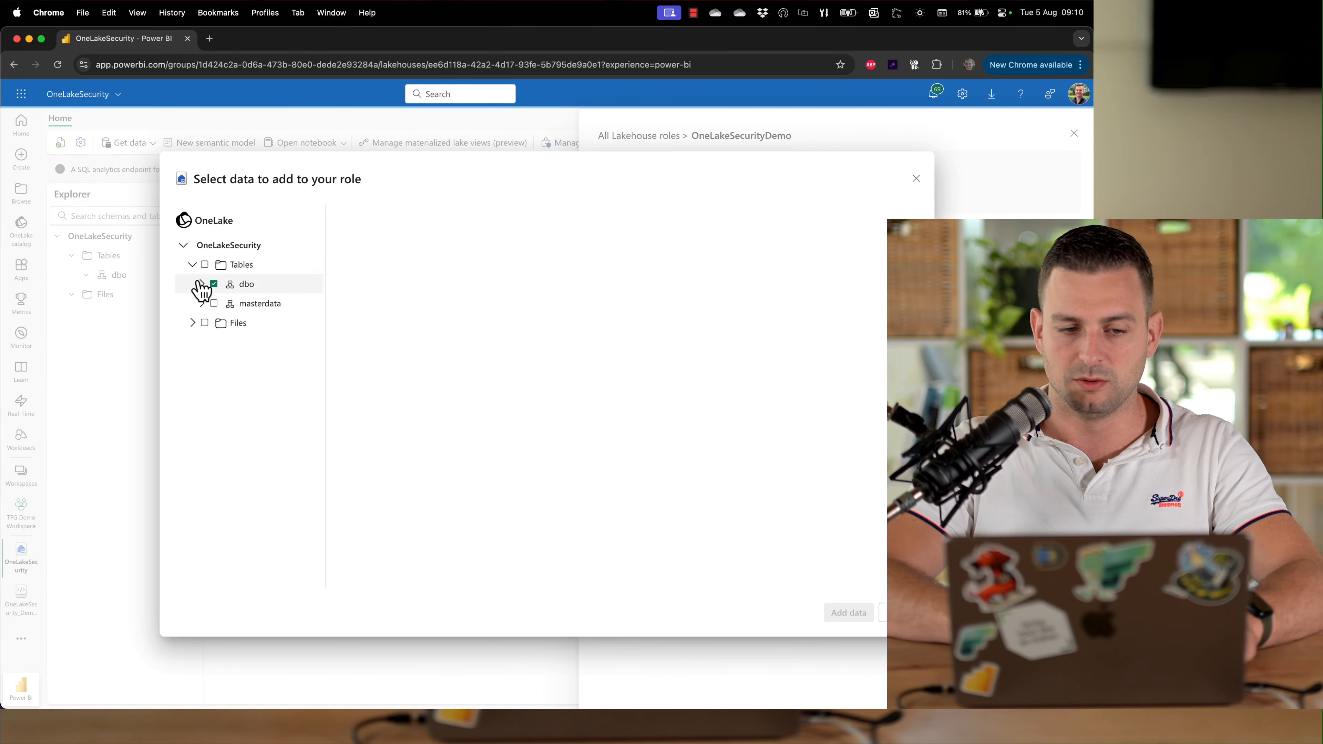
left_click(201, 303)
left_click(220, 323)
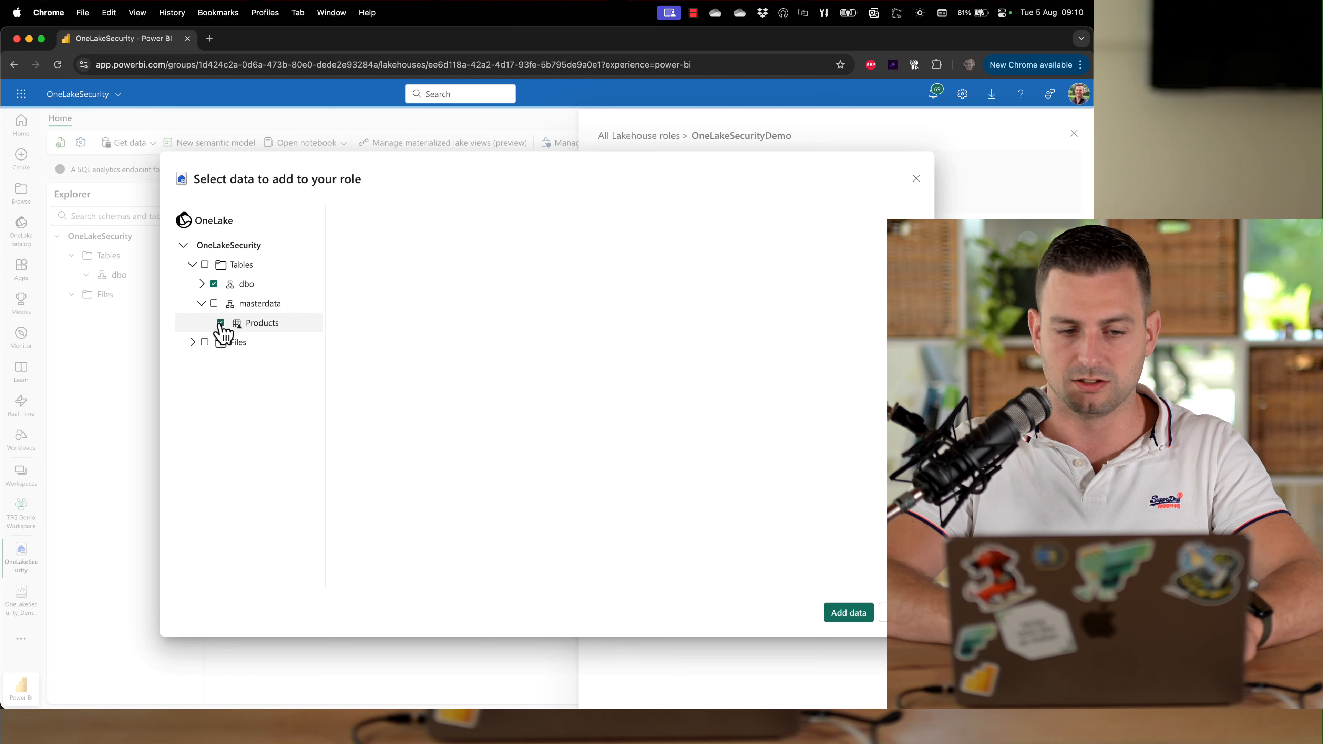
left_click(838, 615)
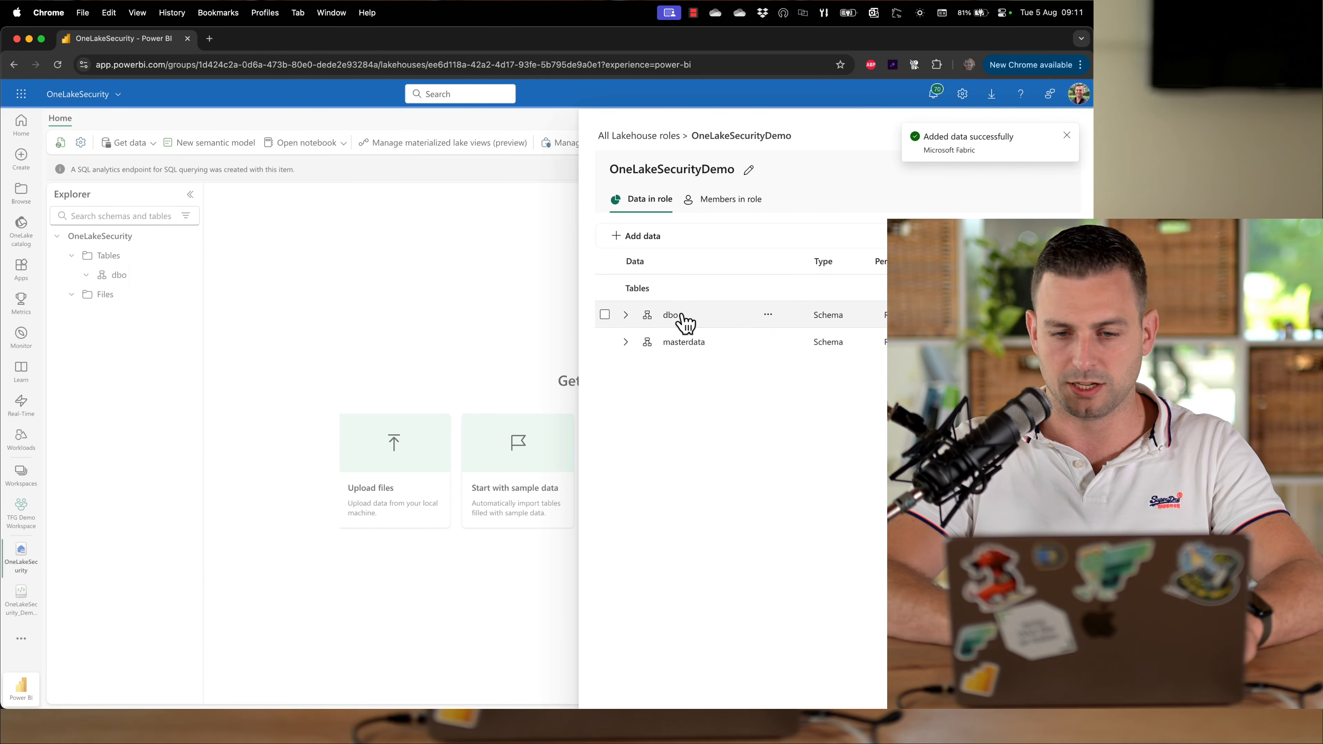
Remove the dbo schema from the role
left_click(768, 315)
left_click(779, 332)
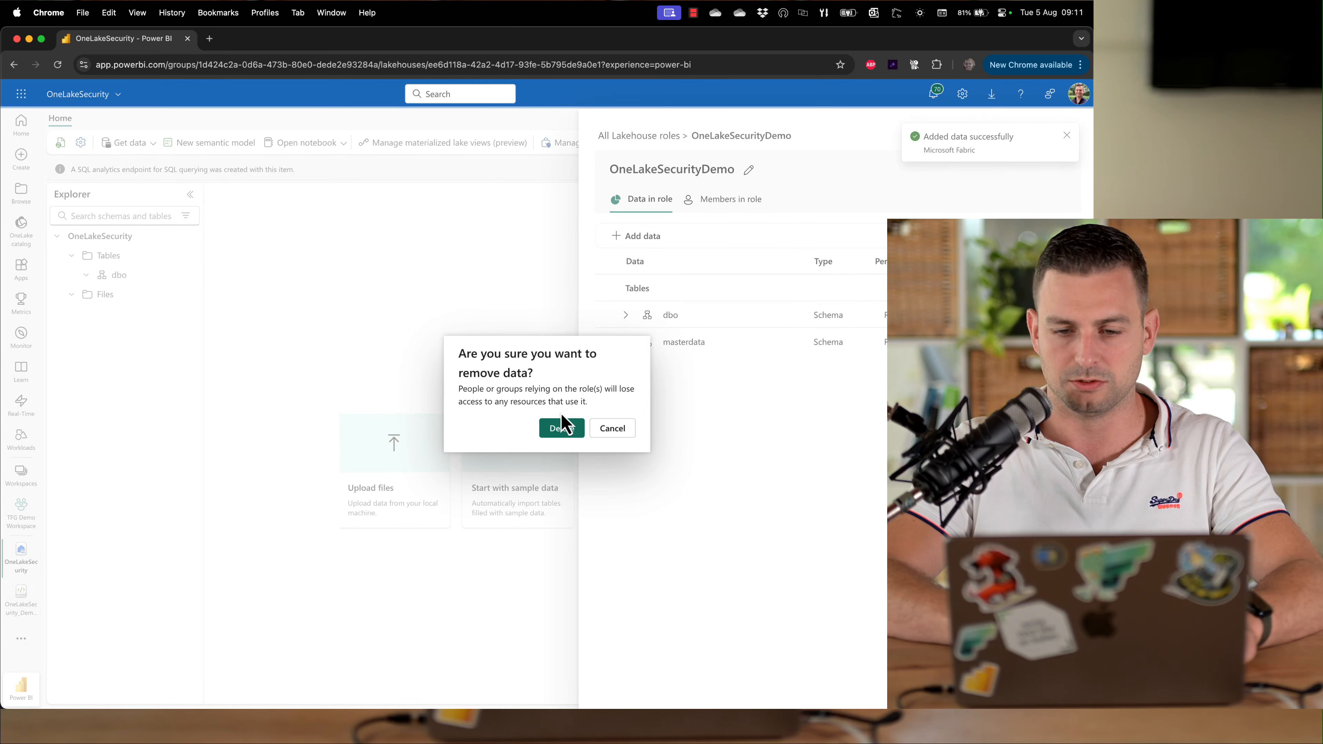
left_click(562, 425)
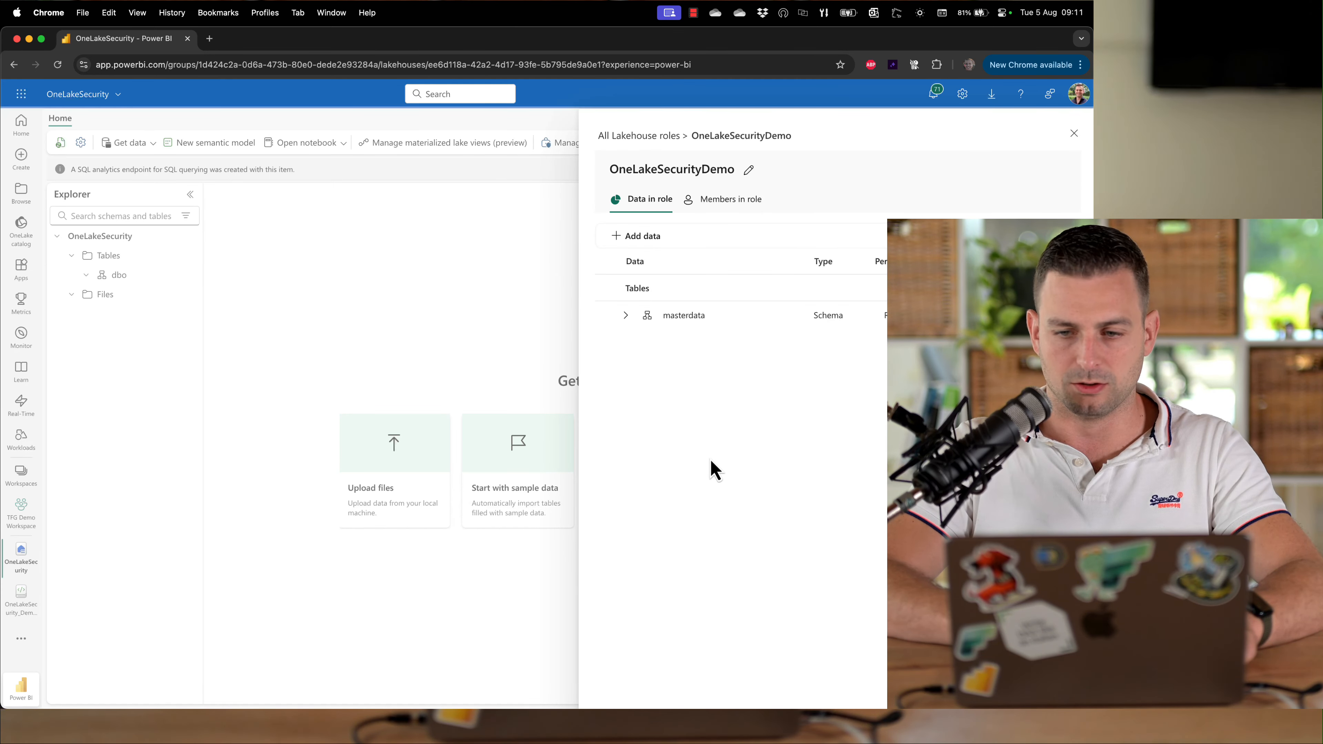
As the test user, open the OneLakeSecurity lakehouse, refresh its tables and inspect the error details on Products
key("super+grave")
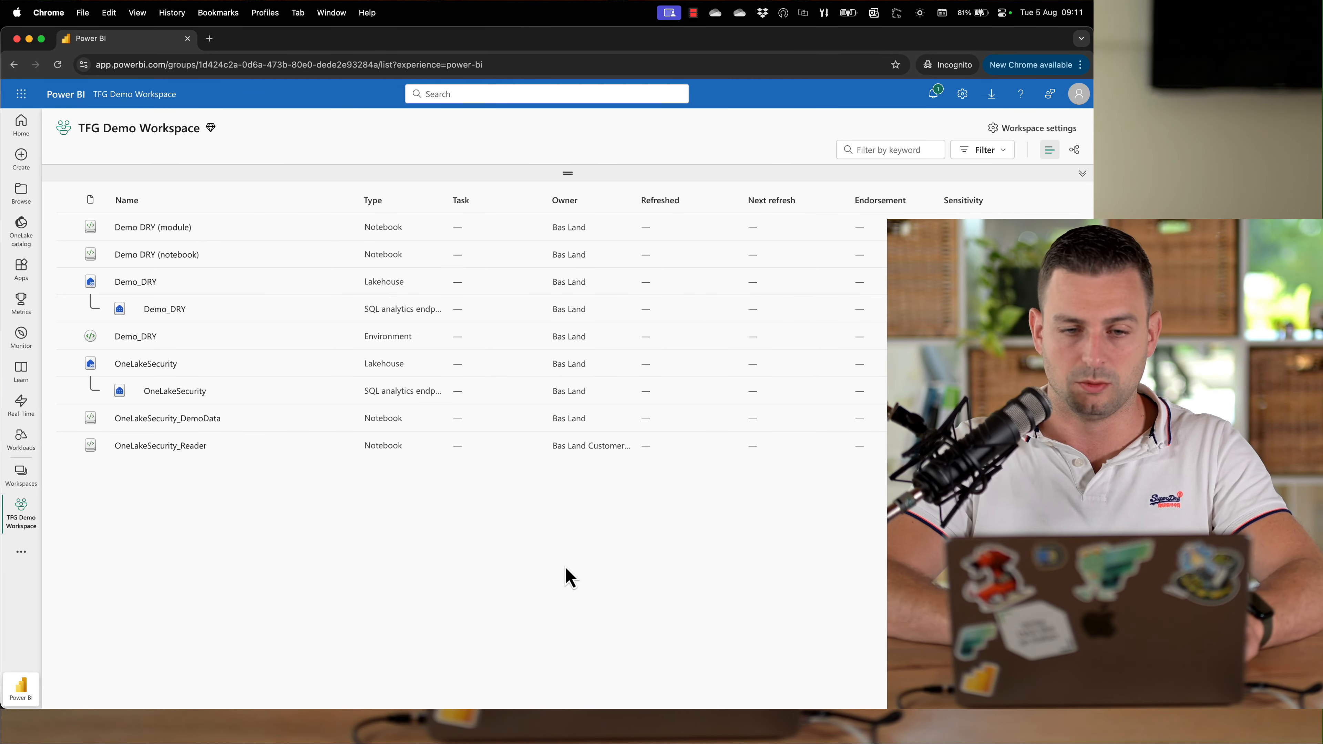
left_click(152, 367)
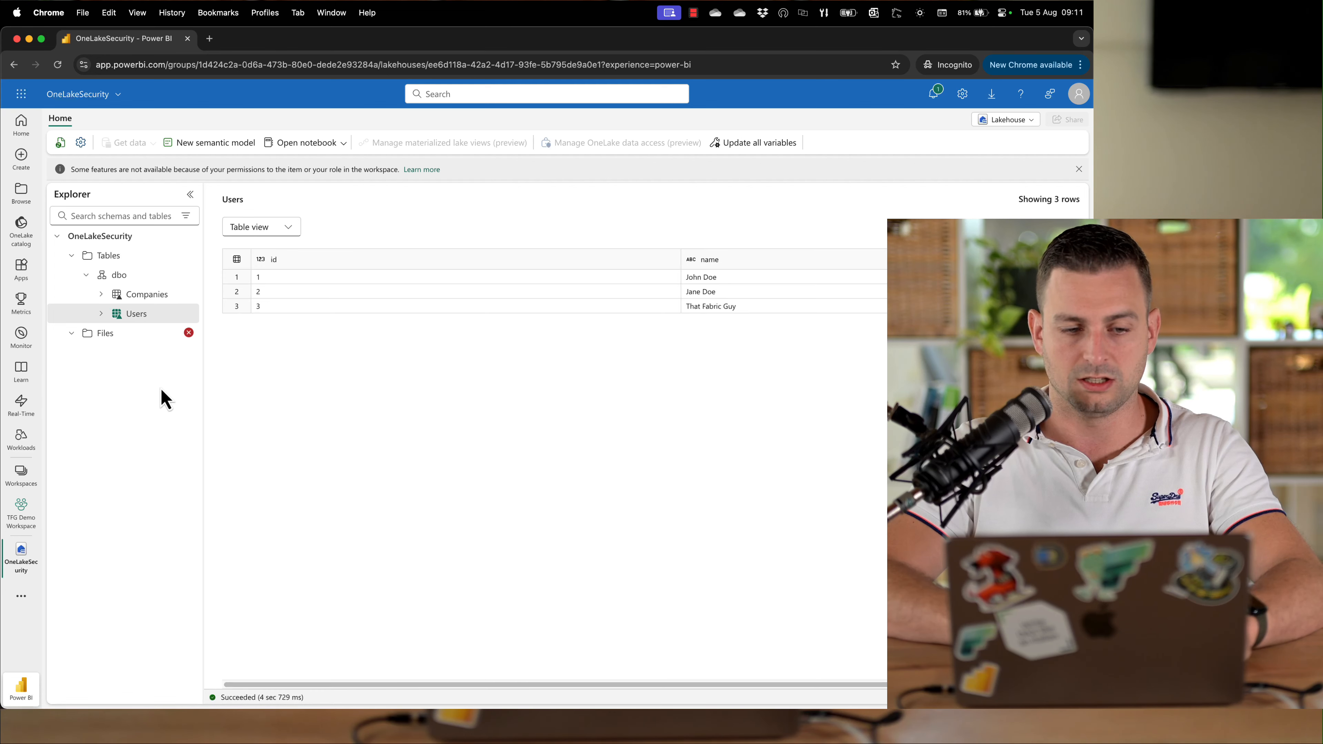
left_click(188, 255)
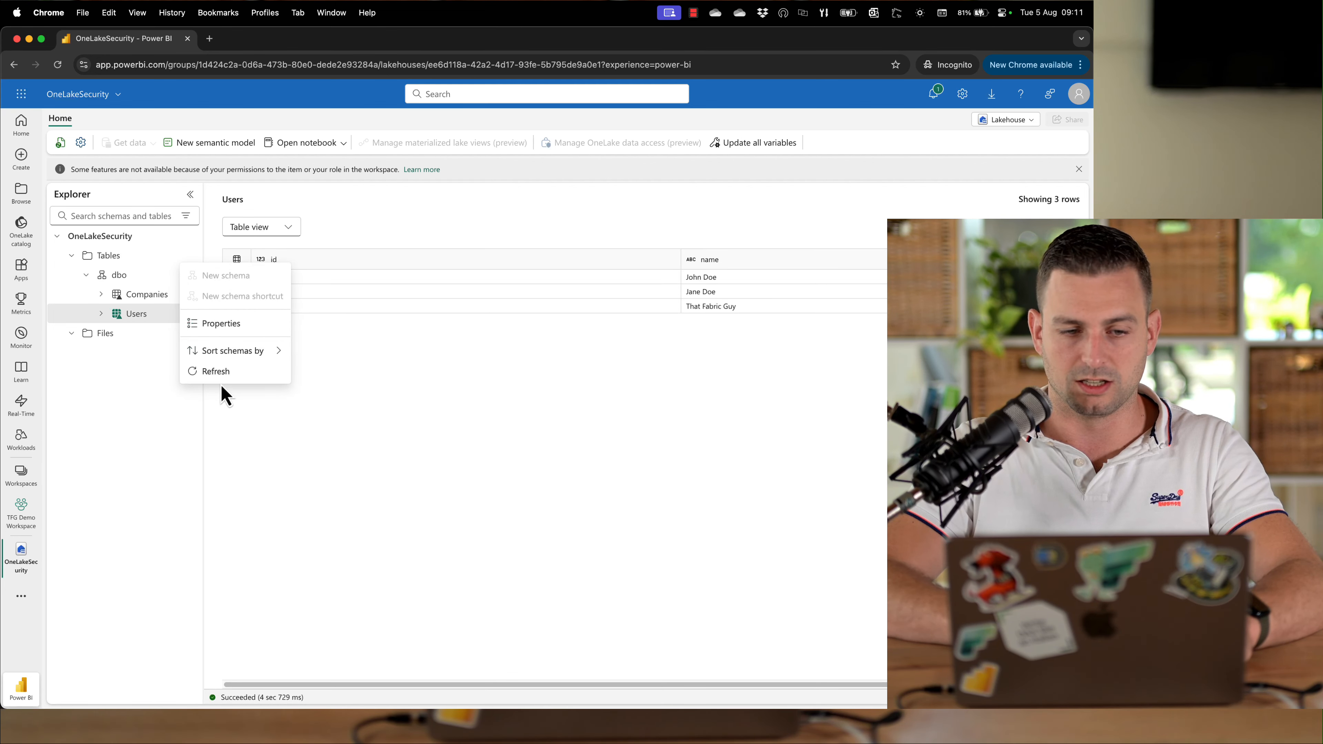
left_click(223, 374)
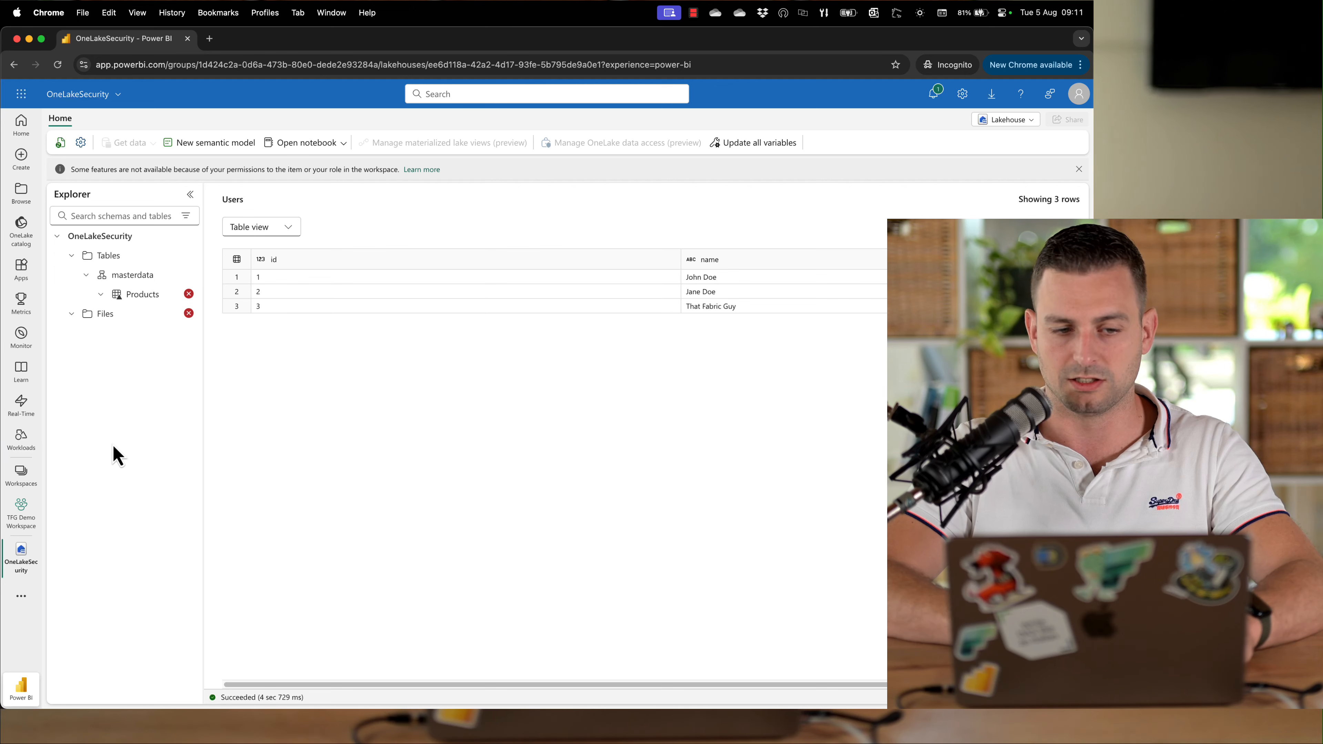
left_click(189, 295)
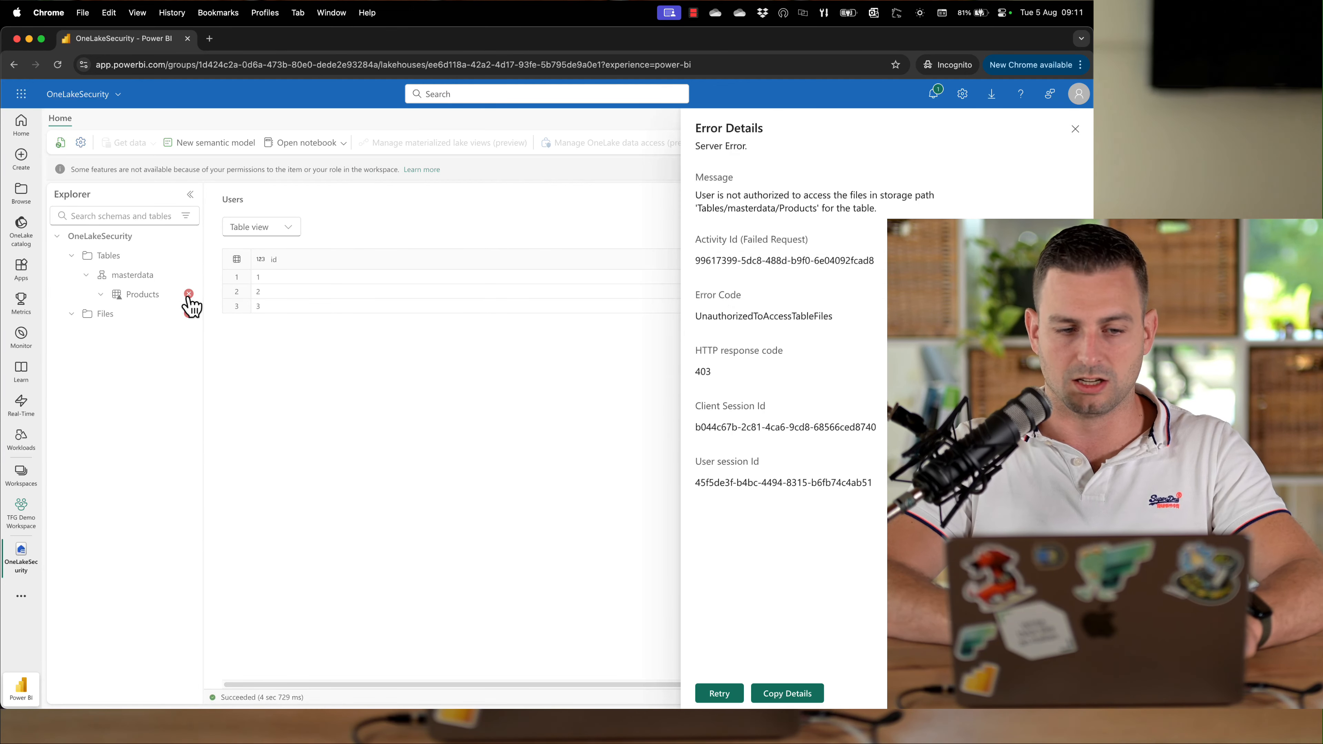
key("Escape")
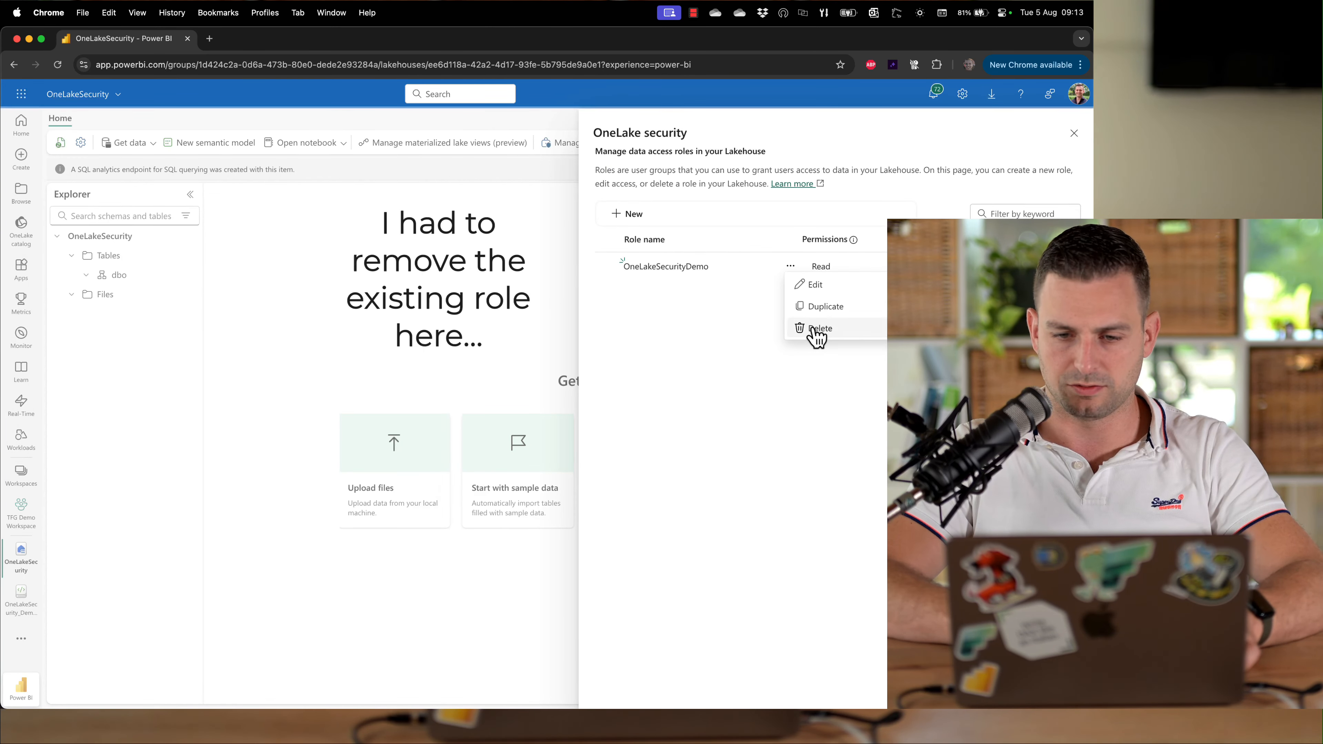
Delete the OneLakeSecurityDemo role and start a new role named newDemo
left_click(813, 335)
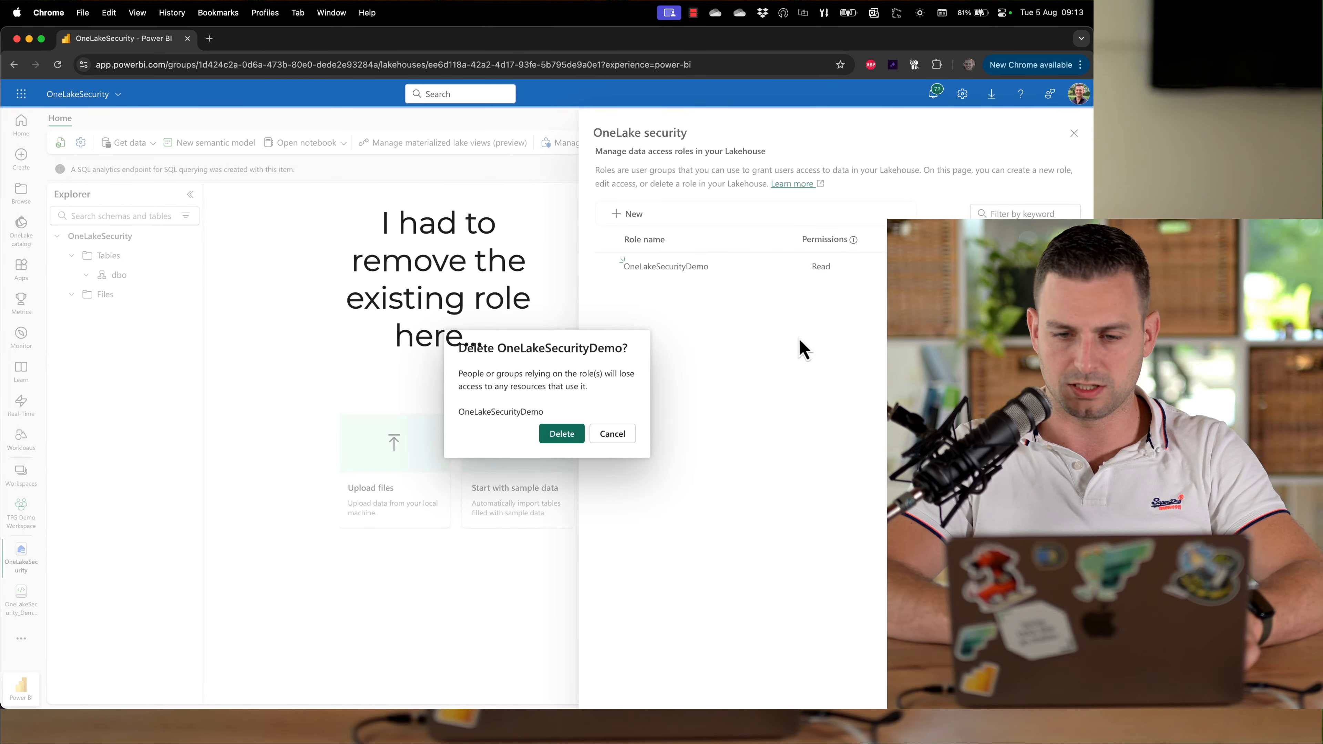
left_click(562, 435)
left_click(628, 214)
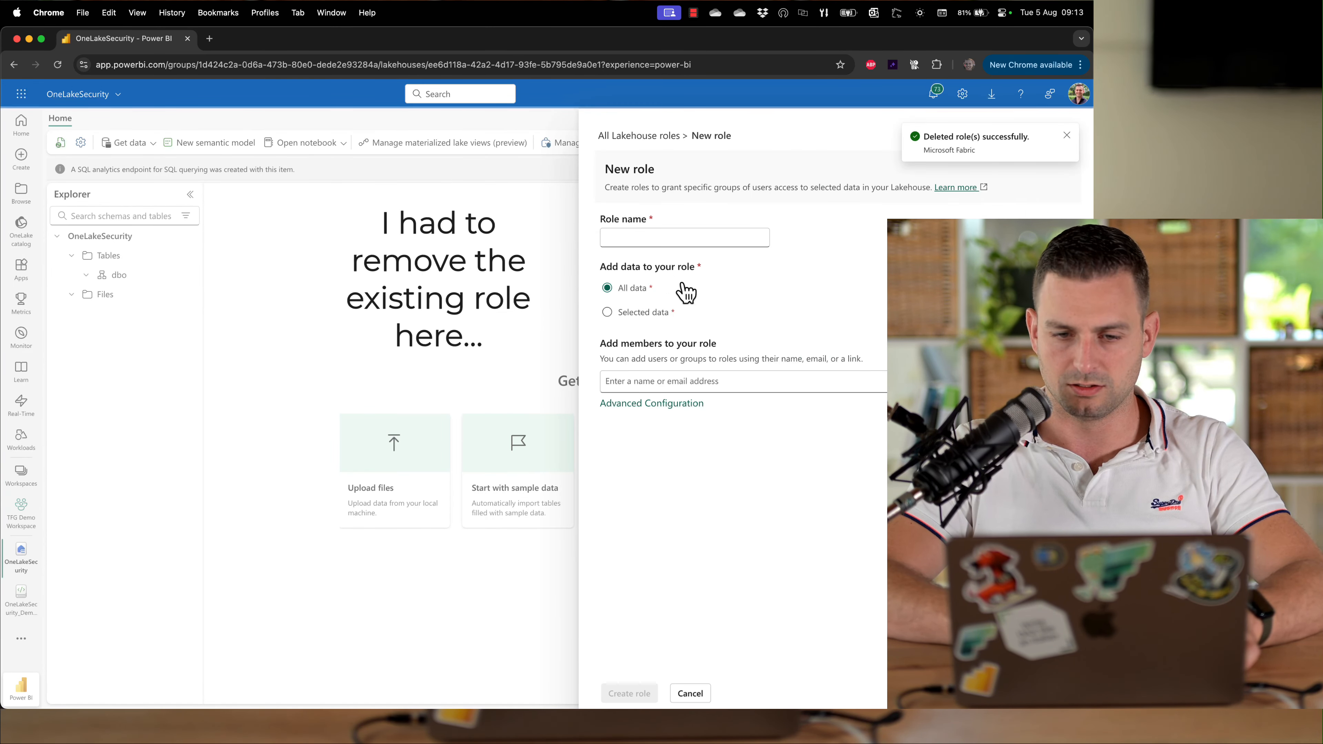
left_click(703, 241)
type("newDem")
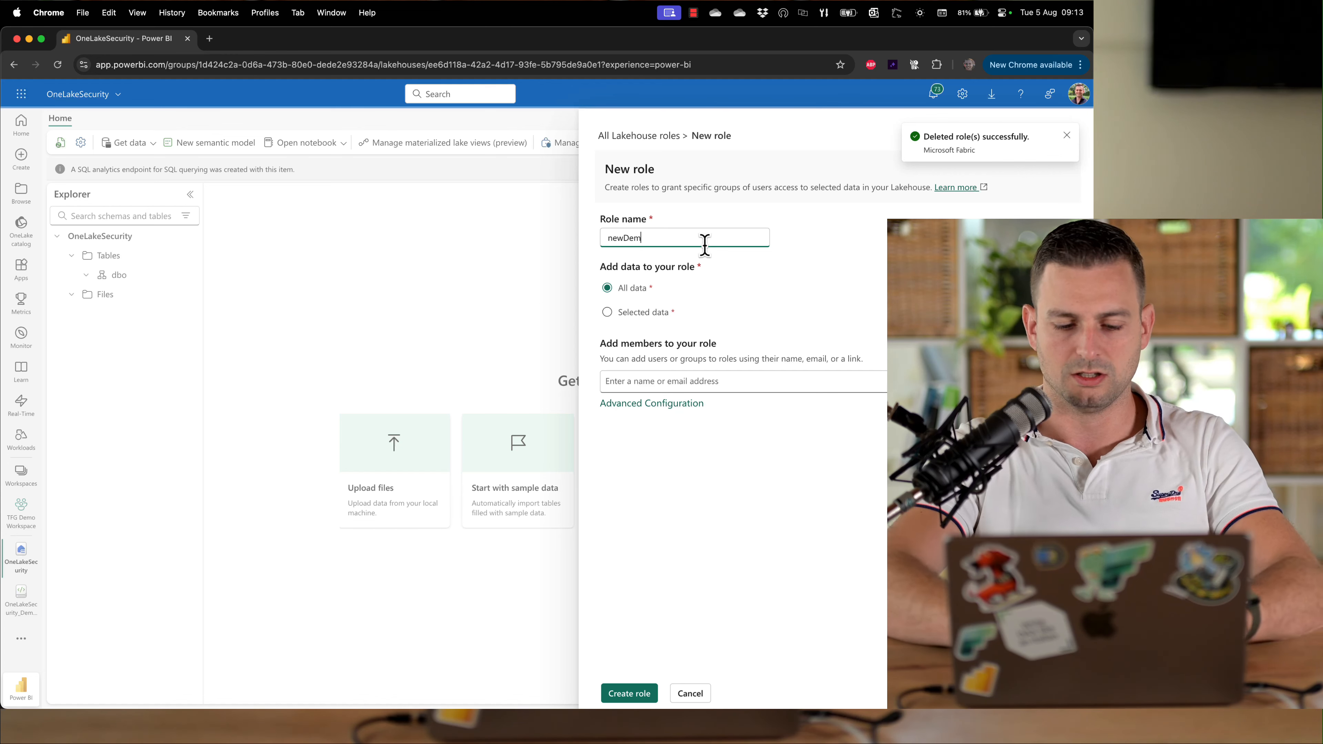
type("o")
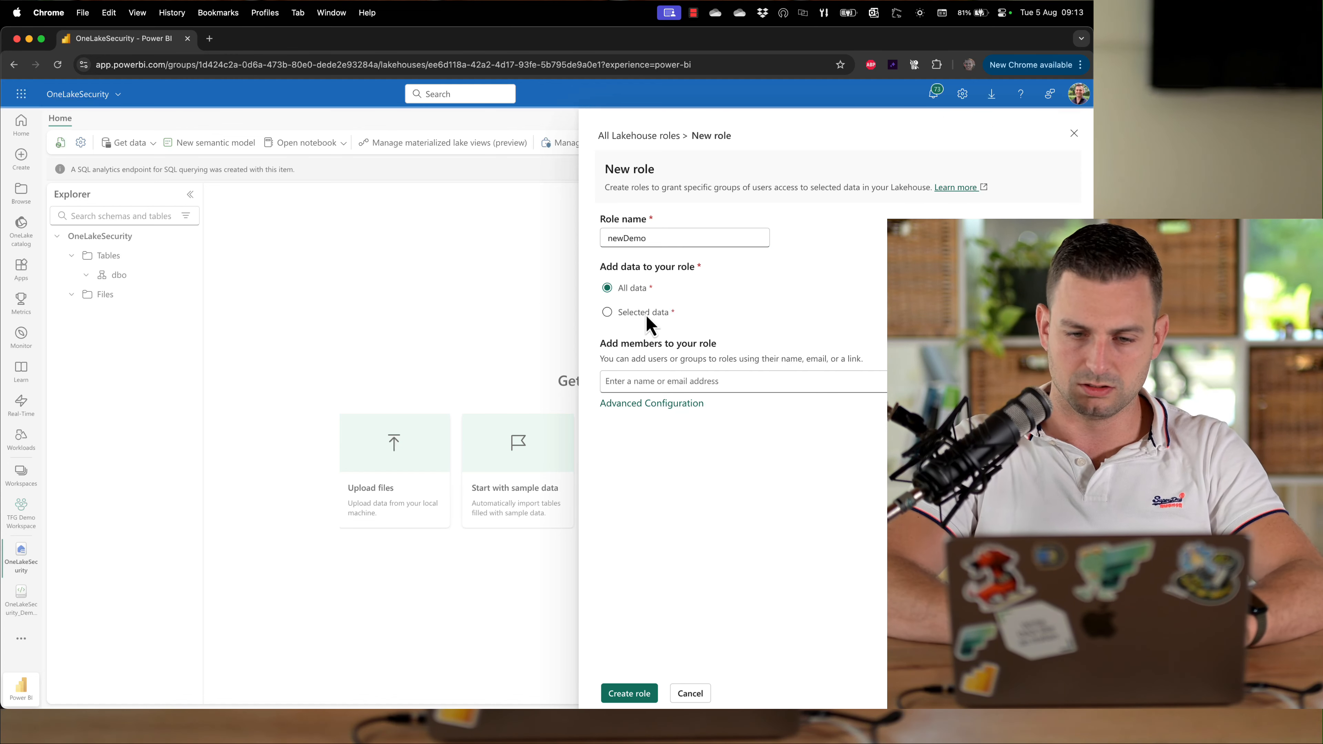
Restrict the new role to selected data, choosing all lakehouse Tables
left_click(646, 315)
left_click(641, 336)
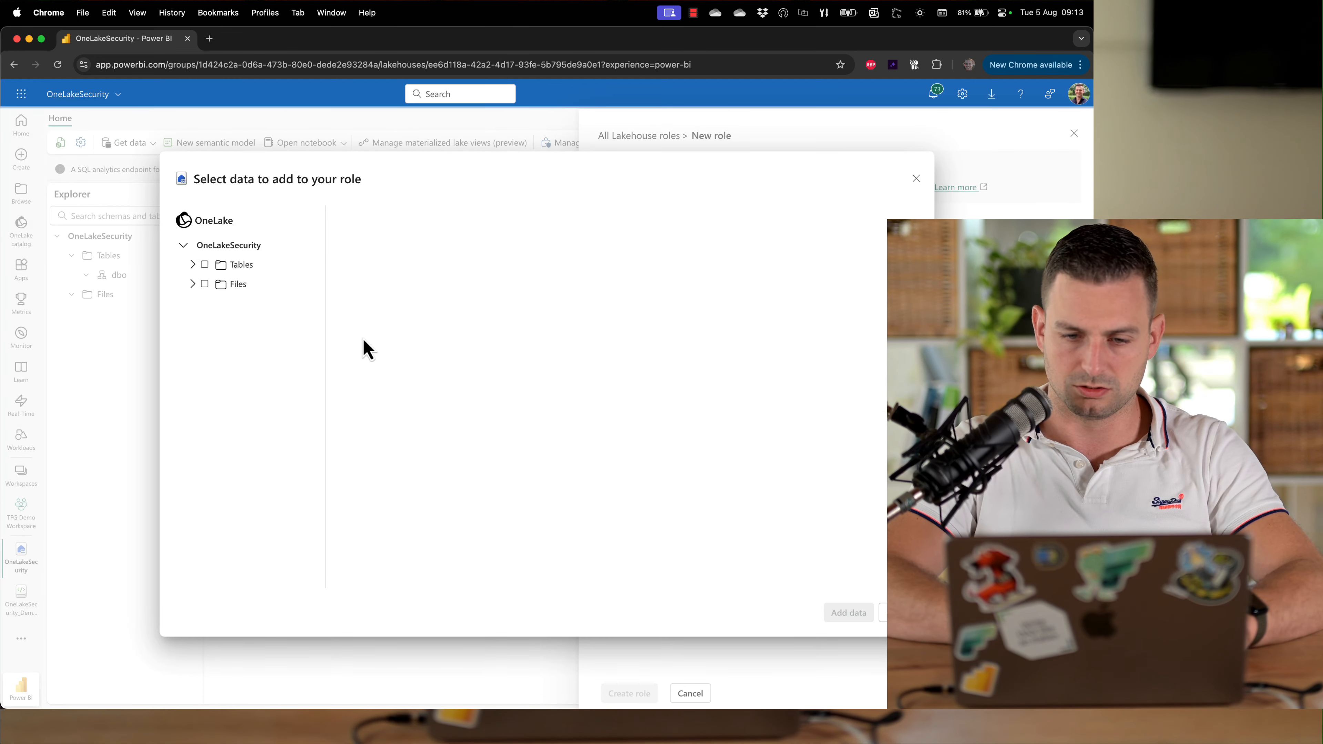
left_click(205, 265)
left_click(849, 612)
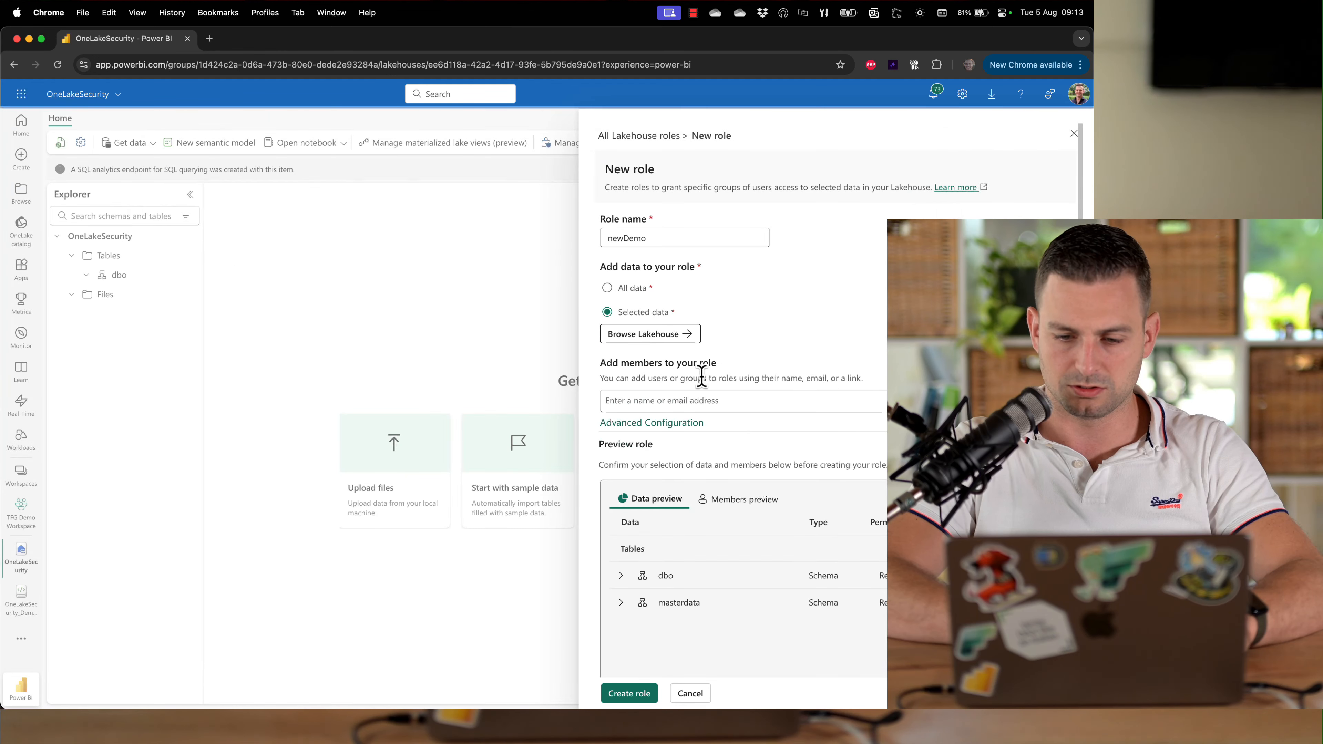
Add the customer test user as a member, review the data preview and create the role
left_click(669, 399)
type("bas_land")
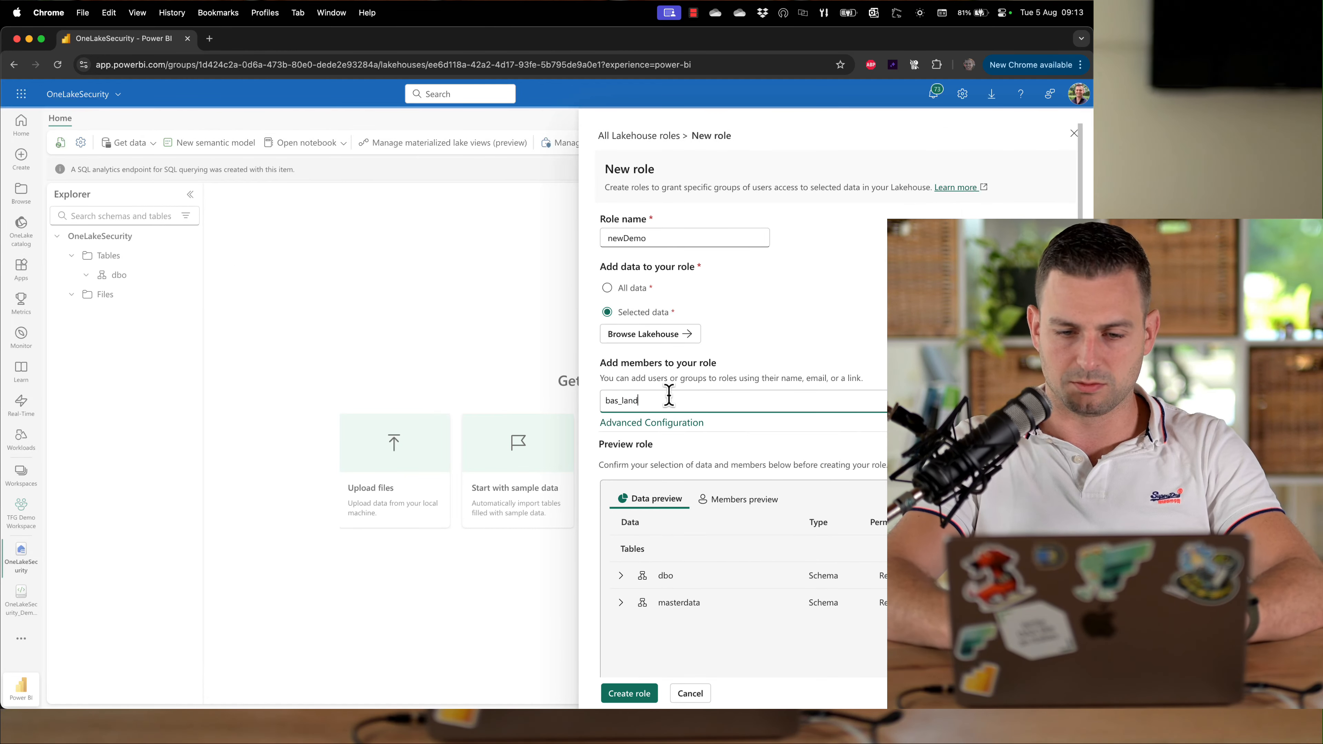
left_click(749, 438)
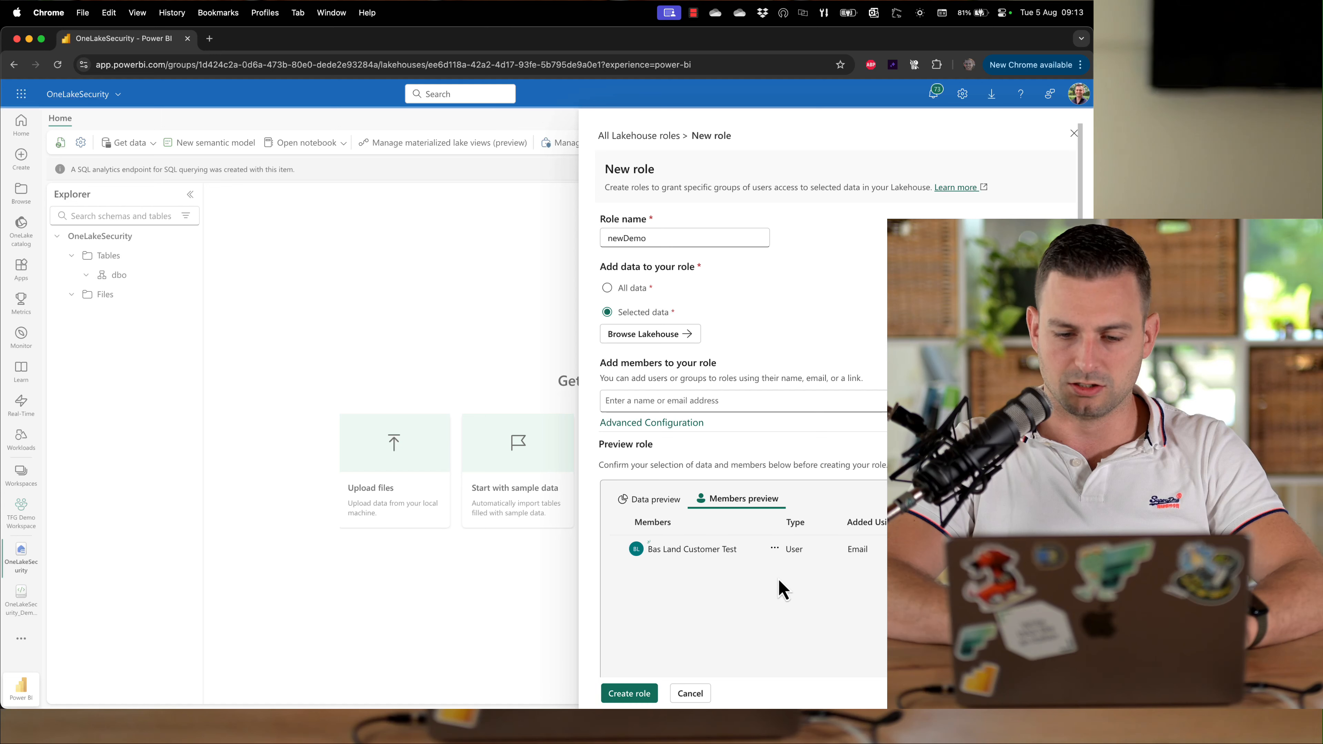
left_click(649, 501)
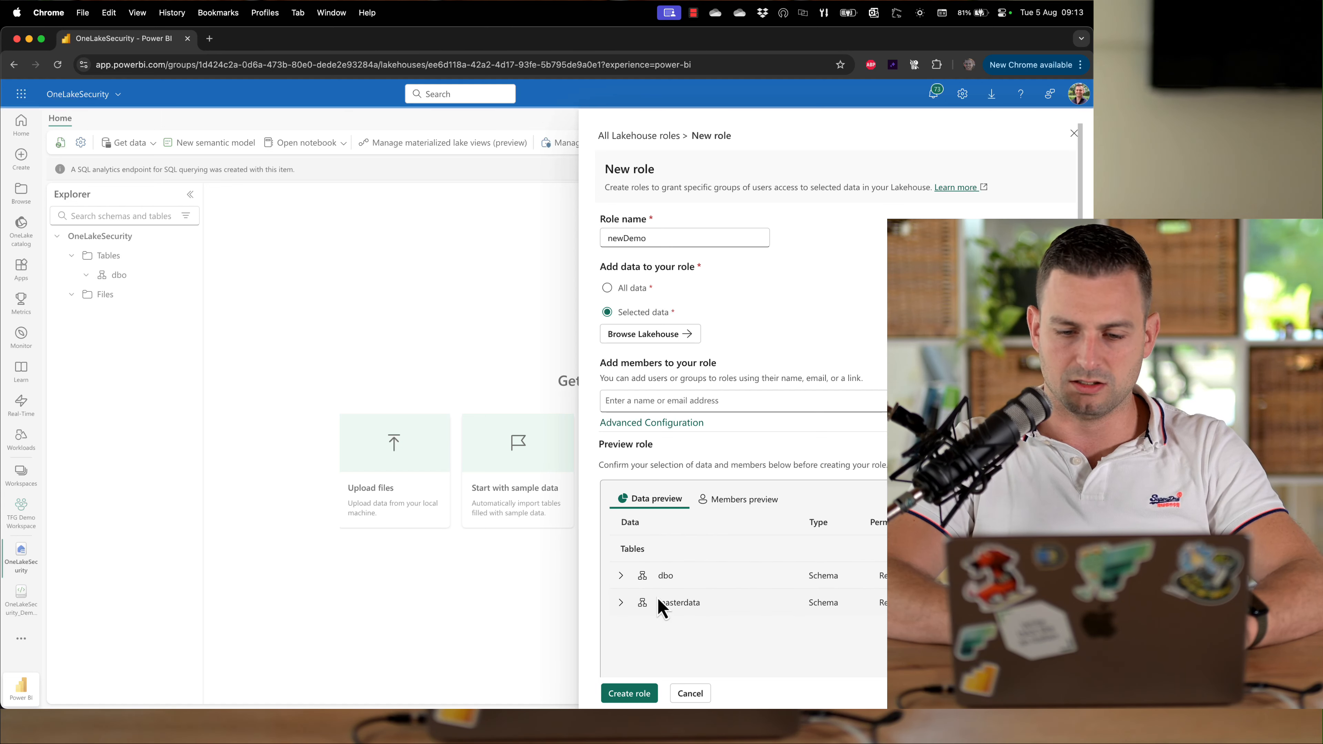
left_click(621, 576)
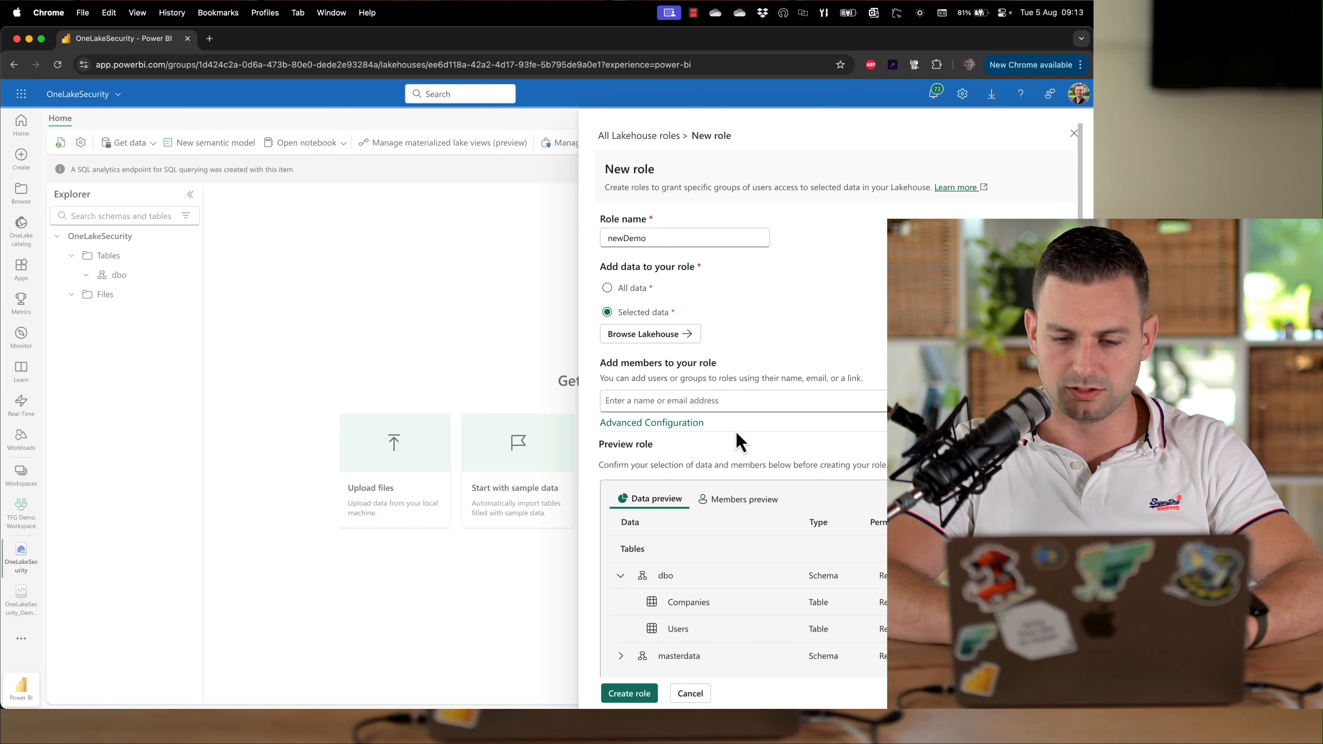
left_click(625, 694)
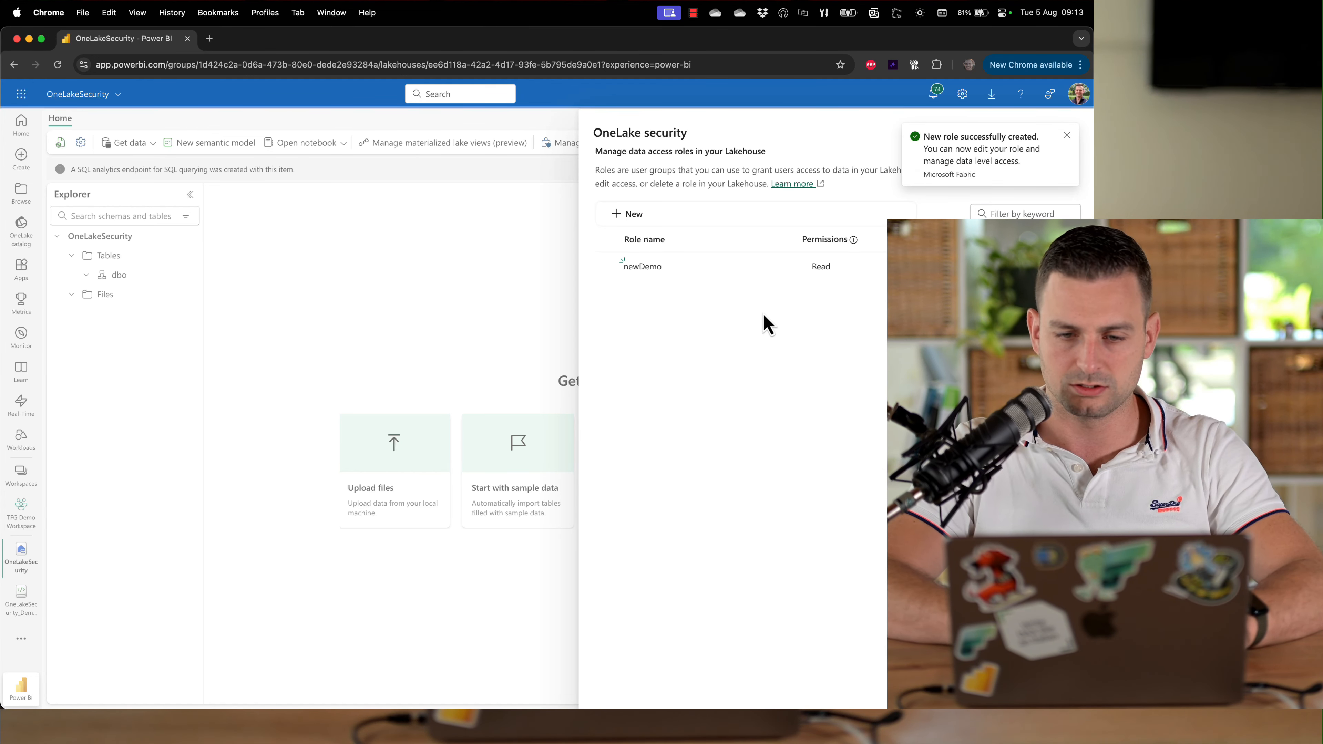
Open row security for the Companies table in the newDemo role
left_click(792, 271)
left_click(805, 291)
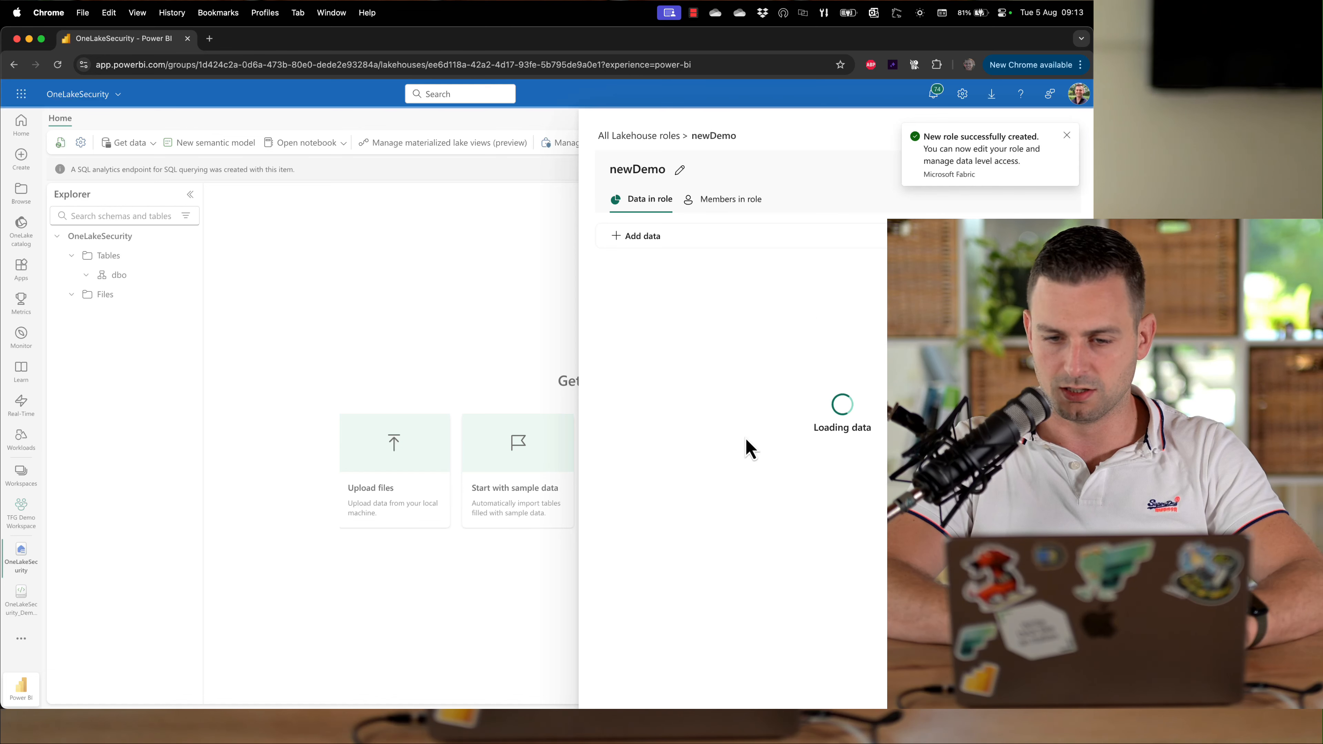
left_click(625, 315)
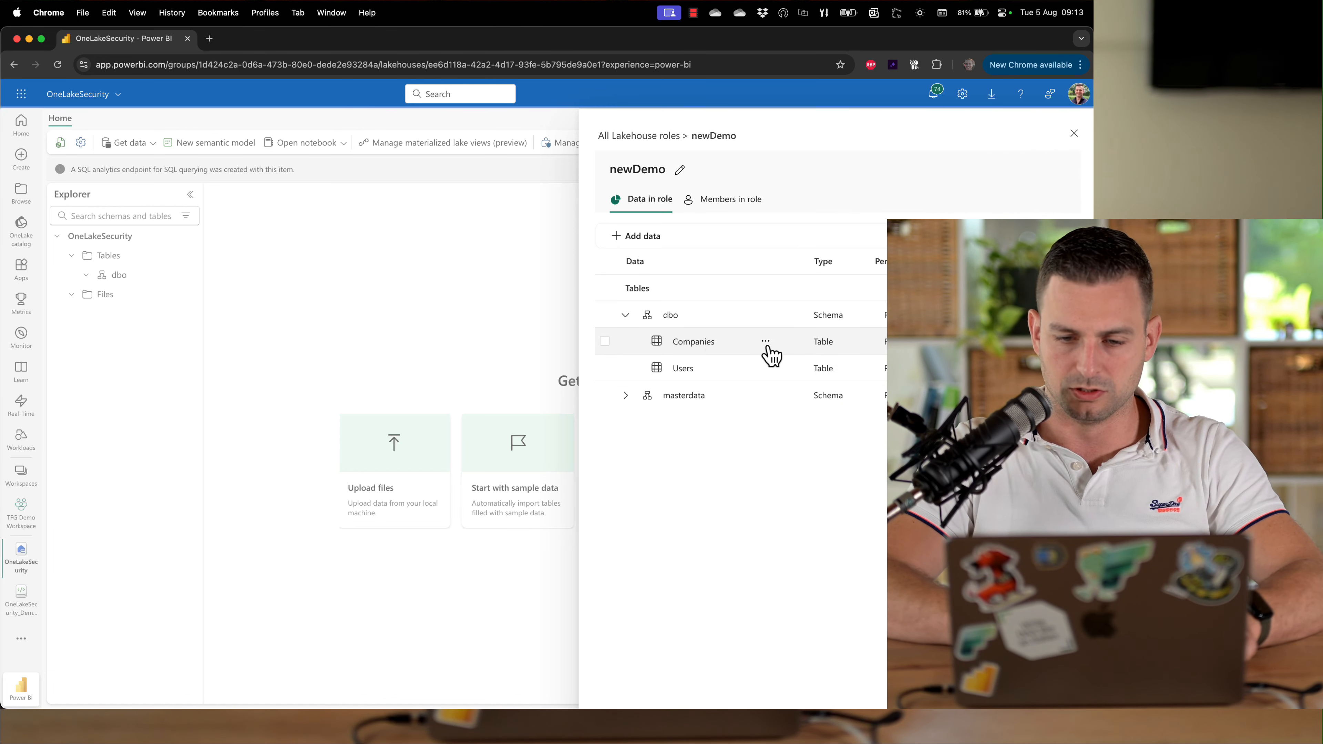
left_click(765, 342)
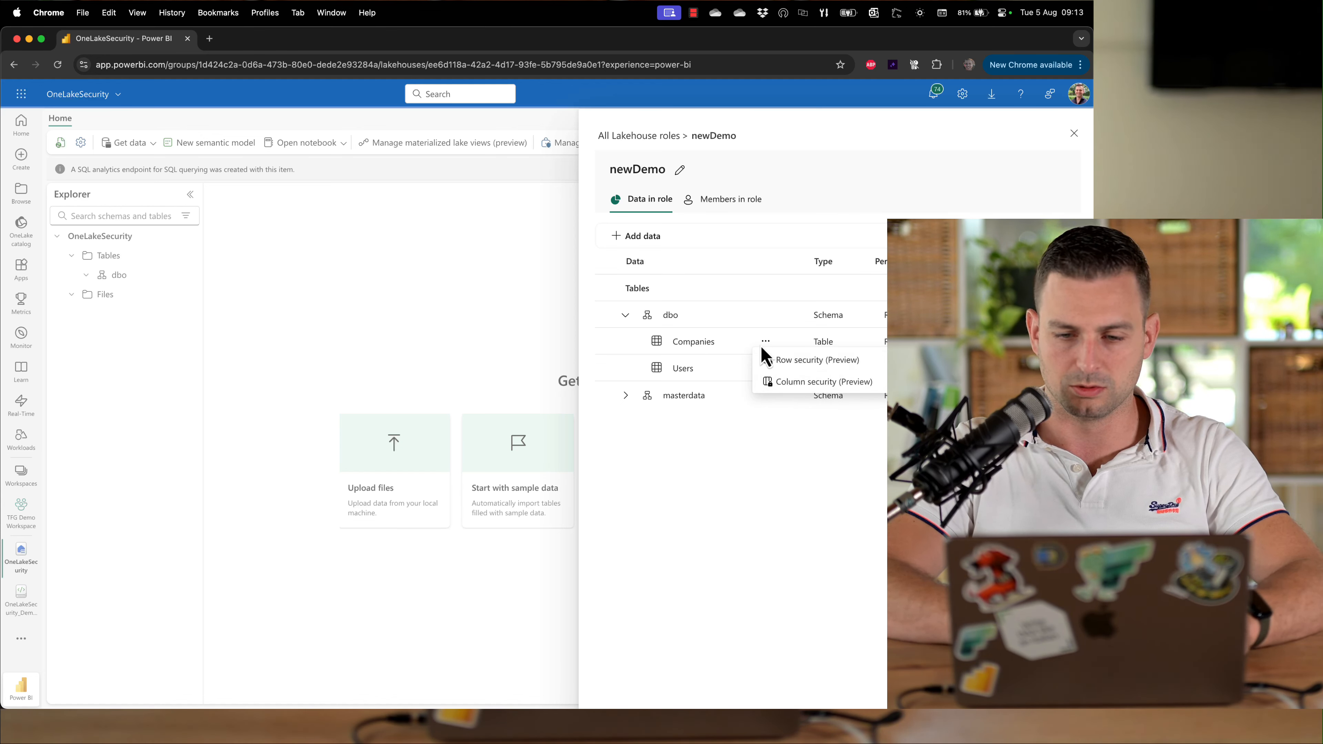
left_click(811, 360)
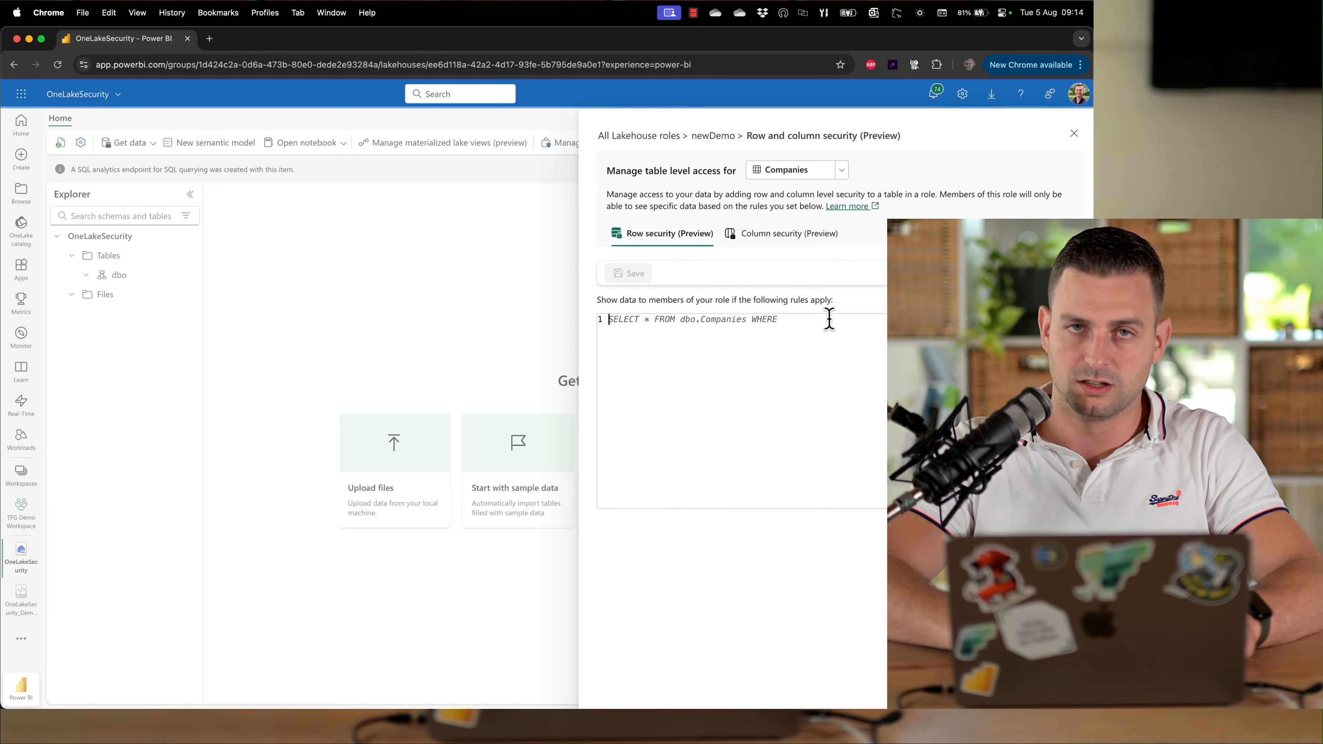
Write the Companies row security rule id <= 2 and save it
type("s WHERE s")
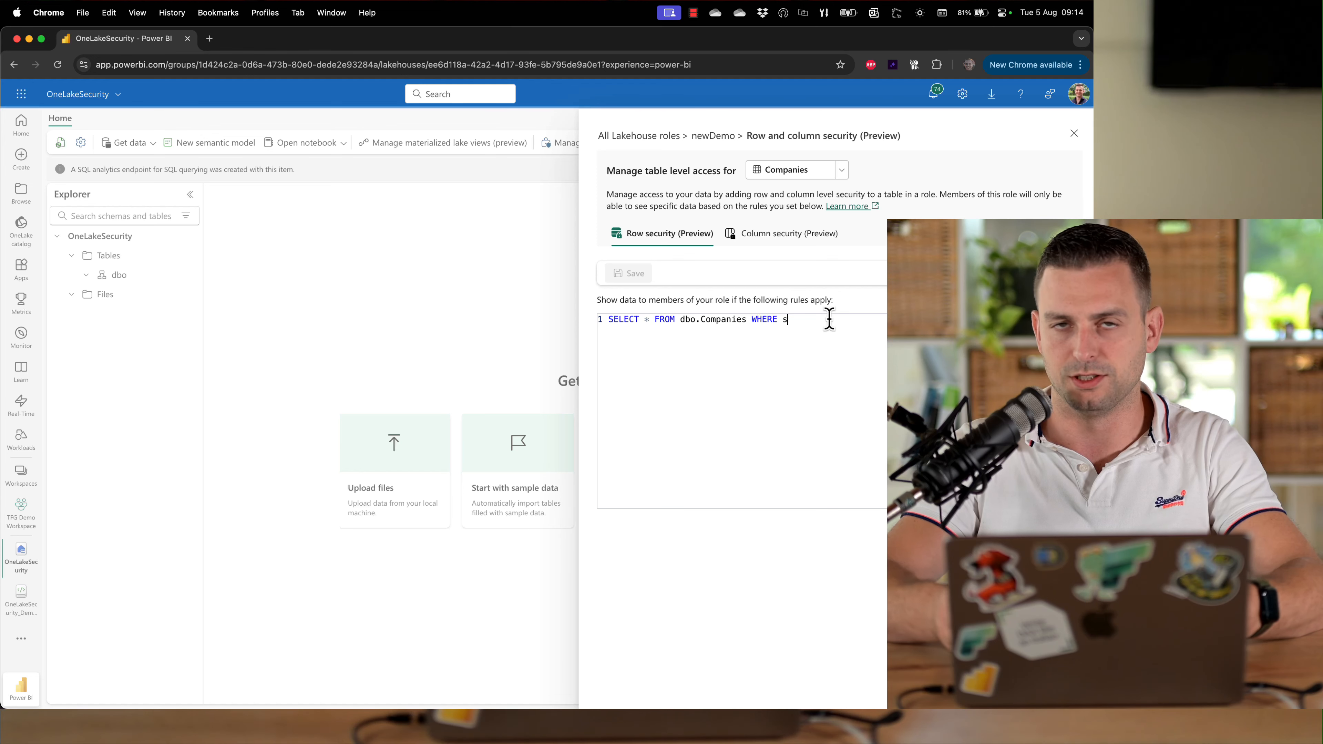
key("BackSpace")
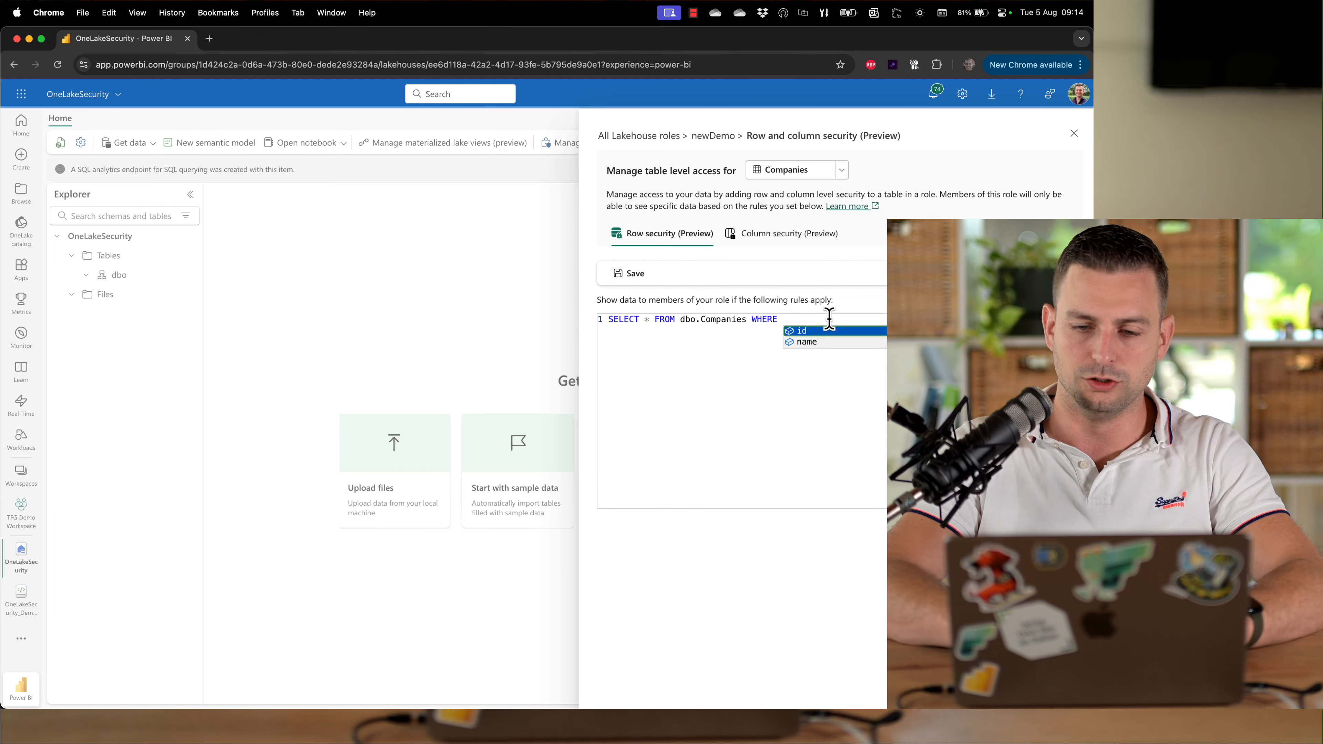
type("id <= 2")
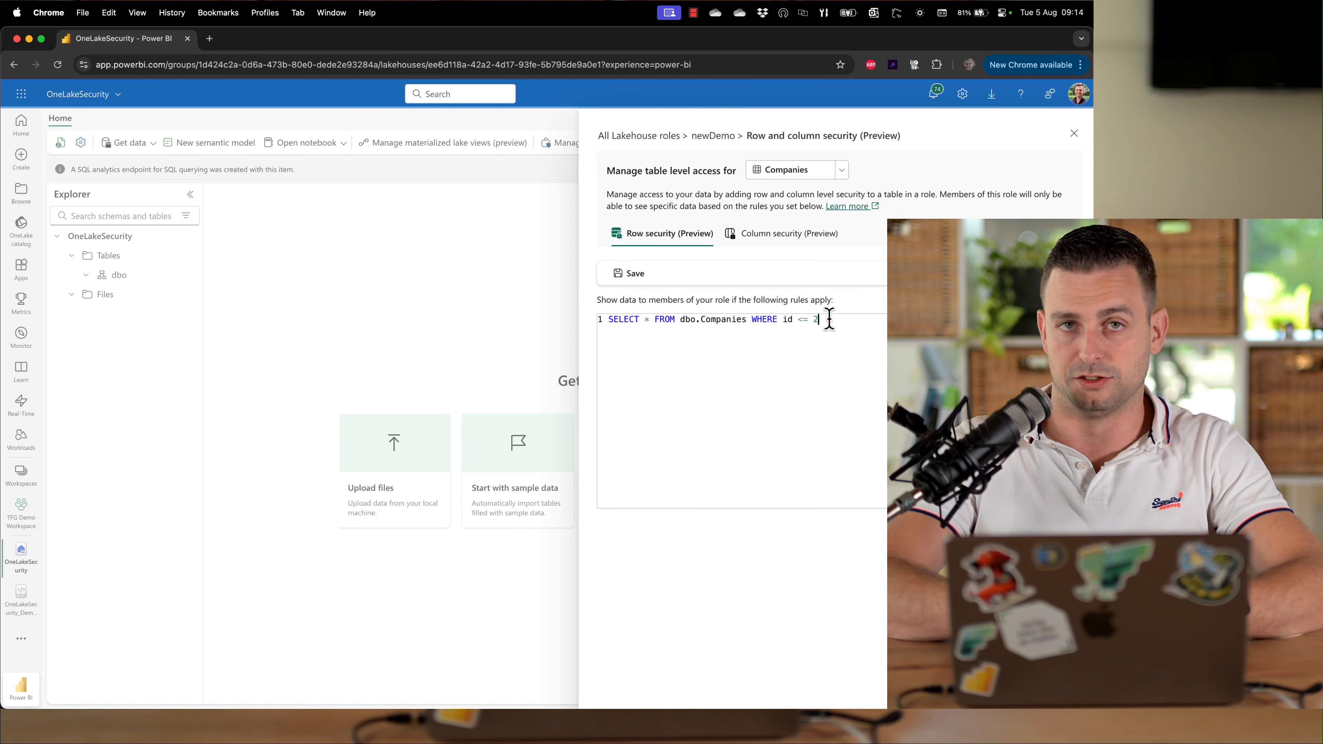
left_click(629, 273)
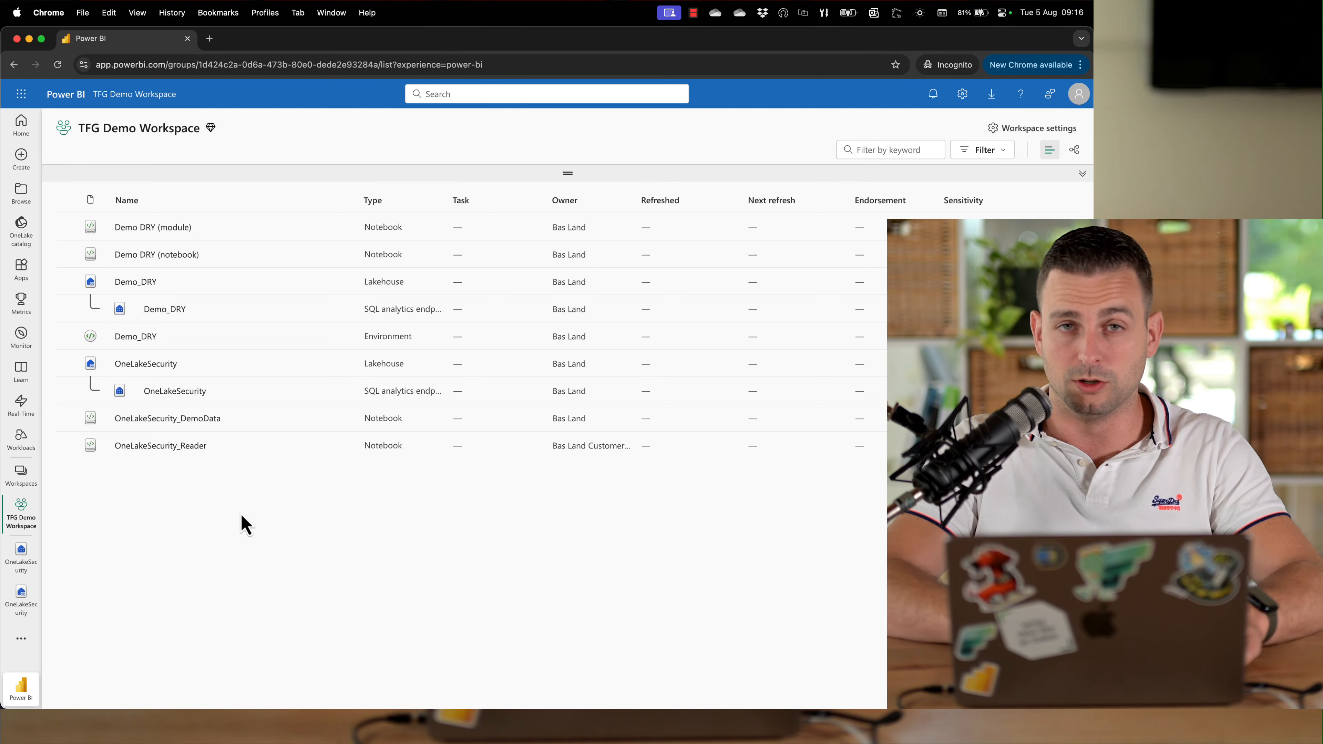
As the reader user, open the OneLakeSecurity lakehouse and preview the Companies table and schemas
left_click(157, 365)
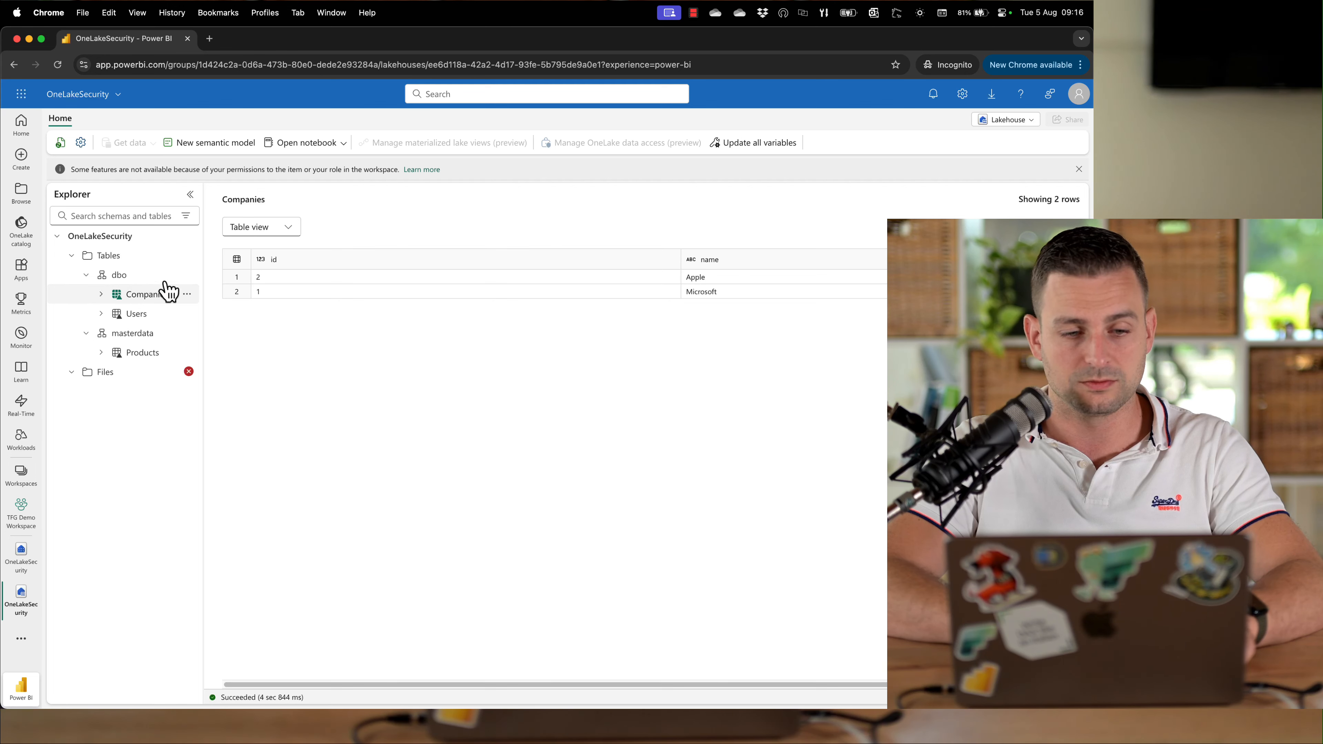
left_click(192, 258)
left_click(216, 369)
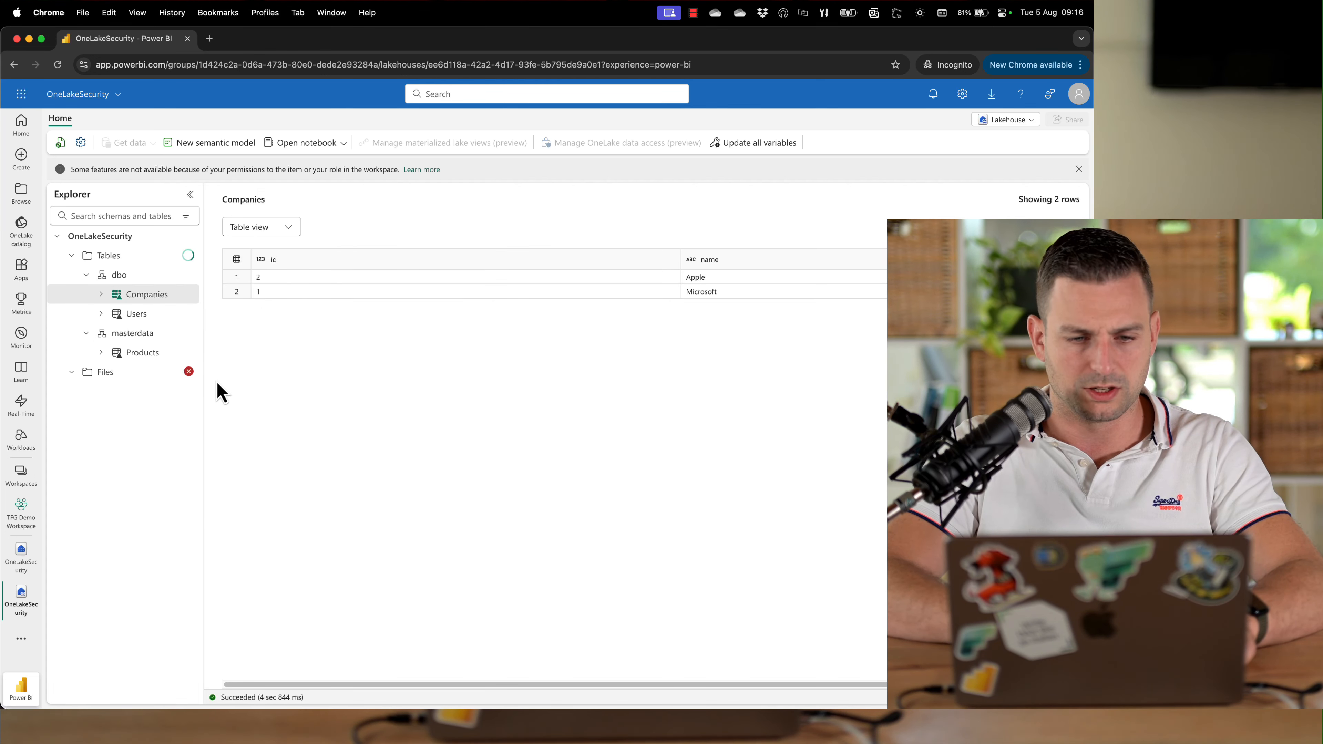
left_click(138, 295)
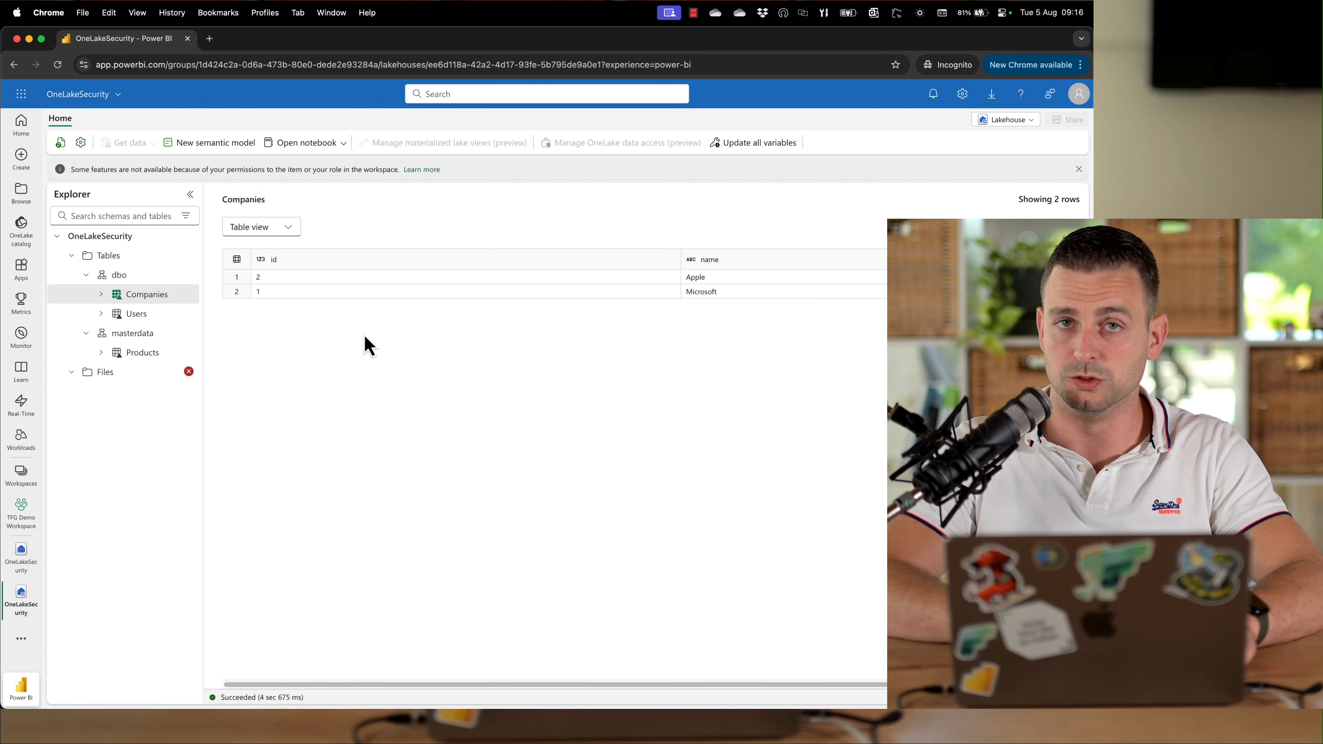
left_click(101, 295)
left_click(101, 352)
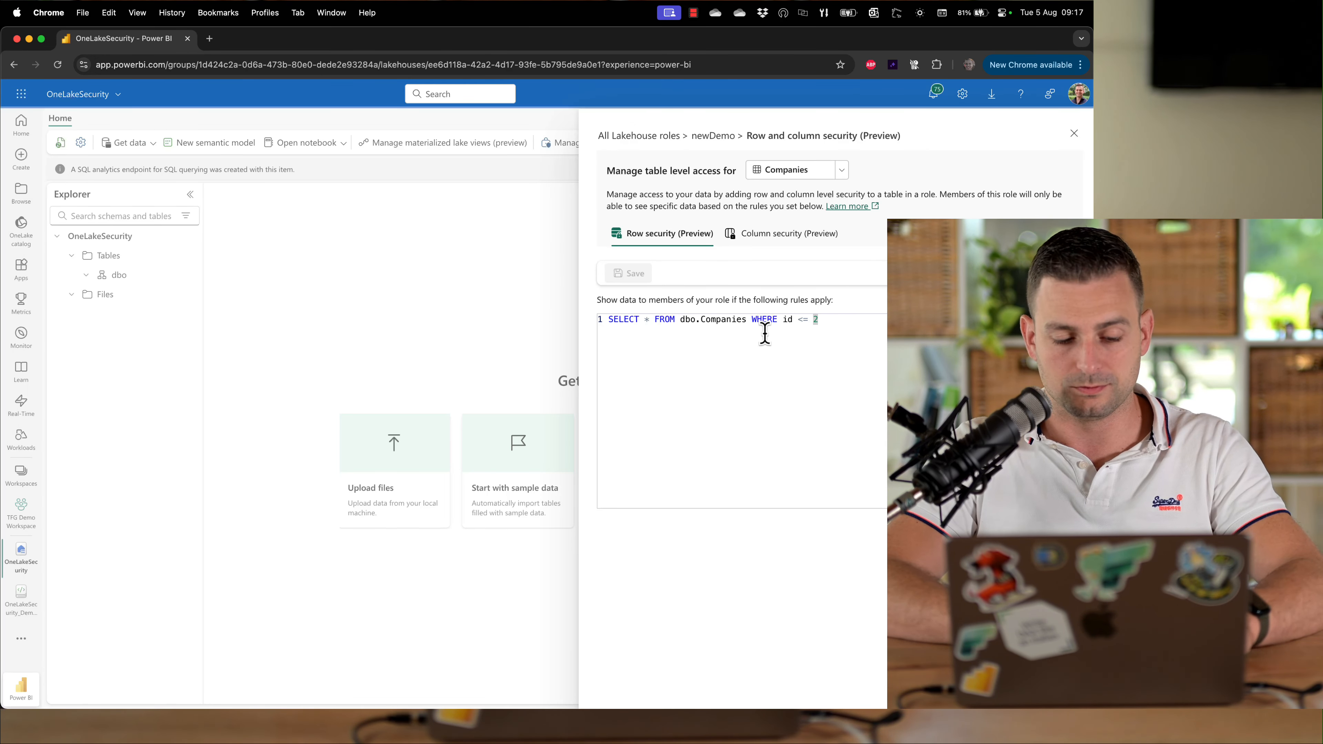
Delete the newDemo role and start creating a new role
left_click(649, 138)
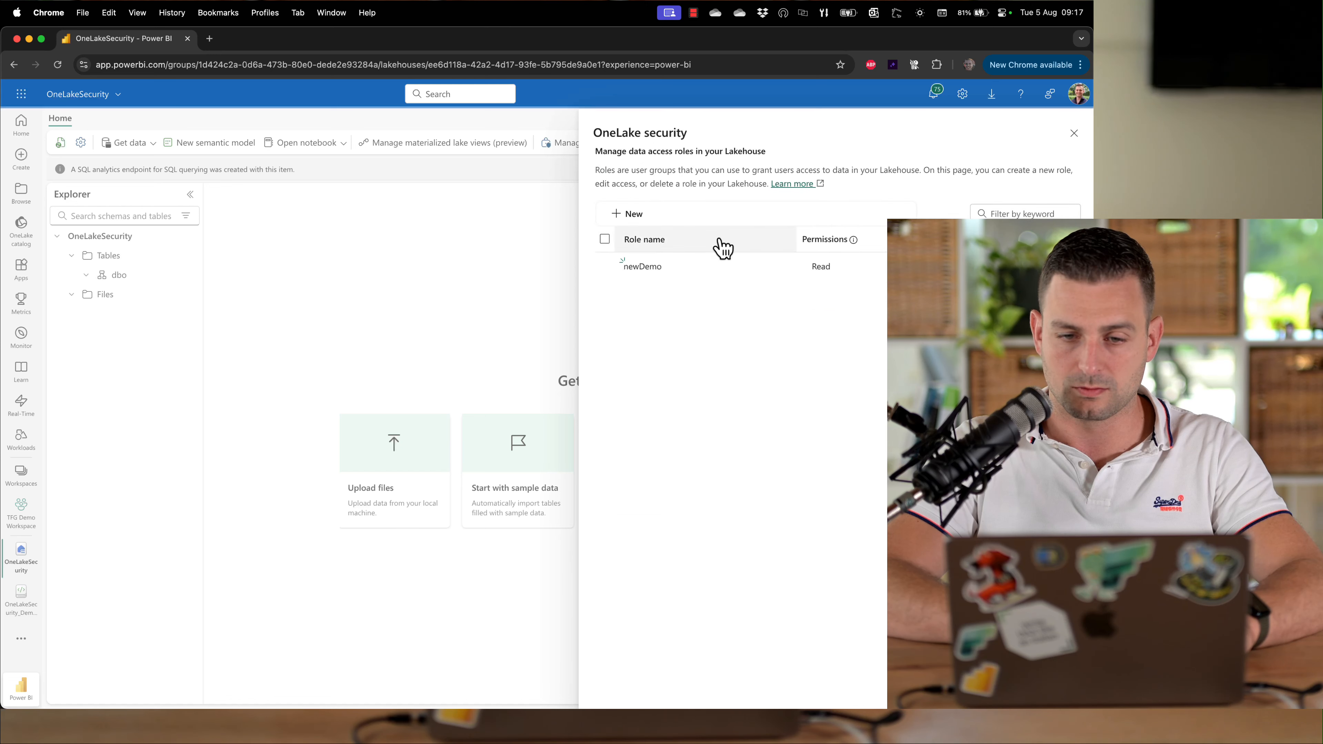
left_click(789, 266)
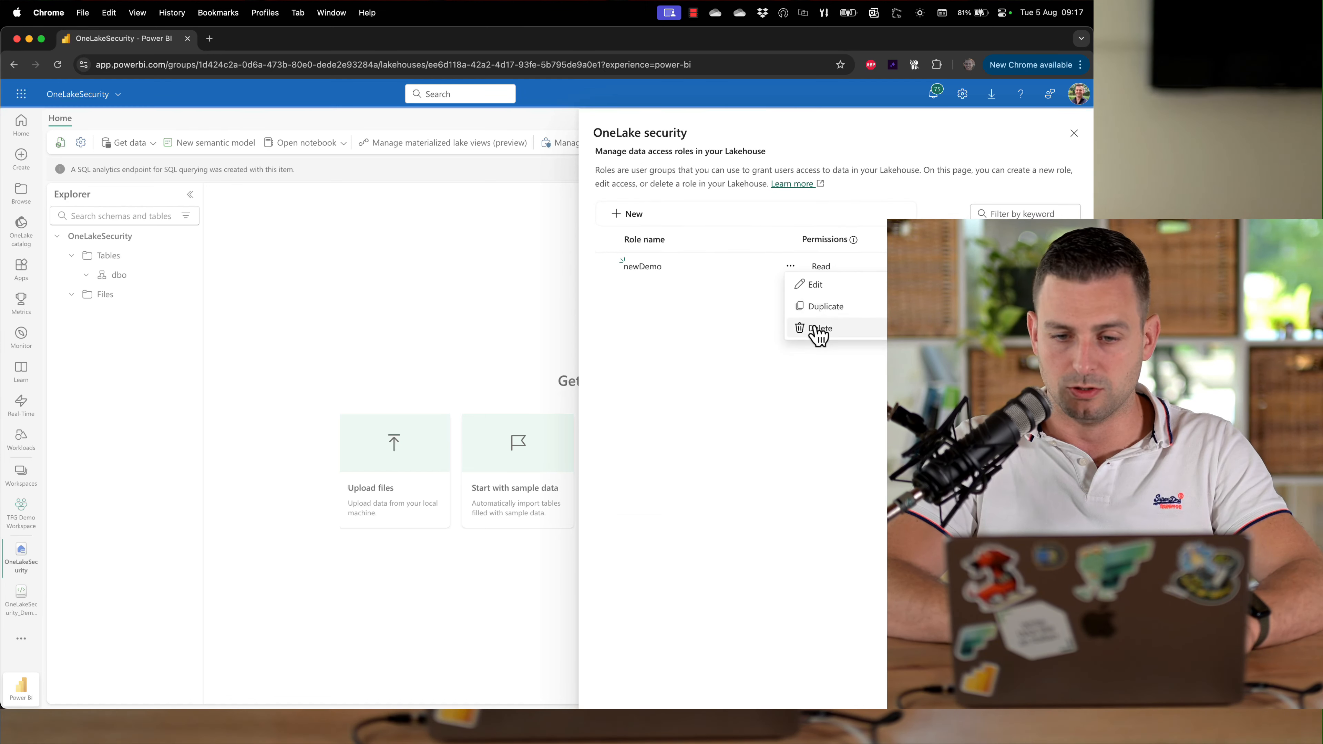
left_click(816, 331)
left_click(562, 433)
left_click(622, 214)
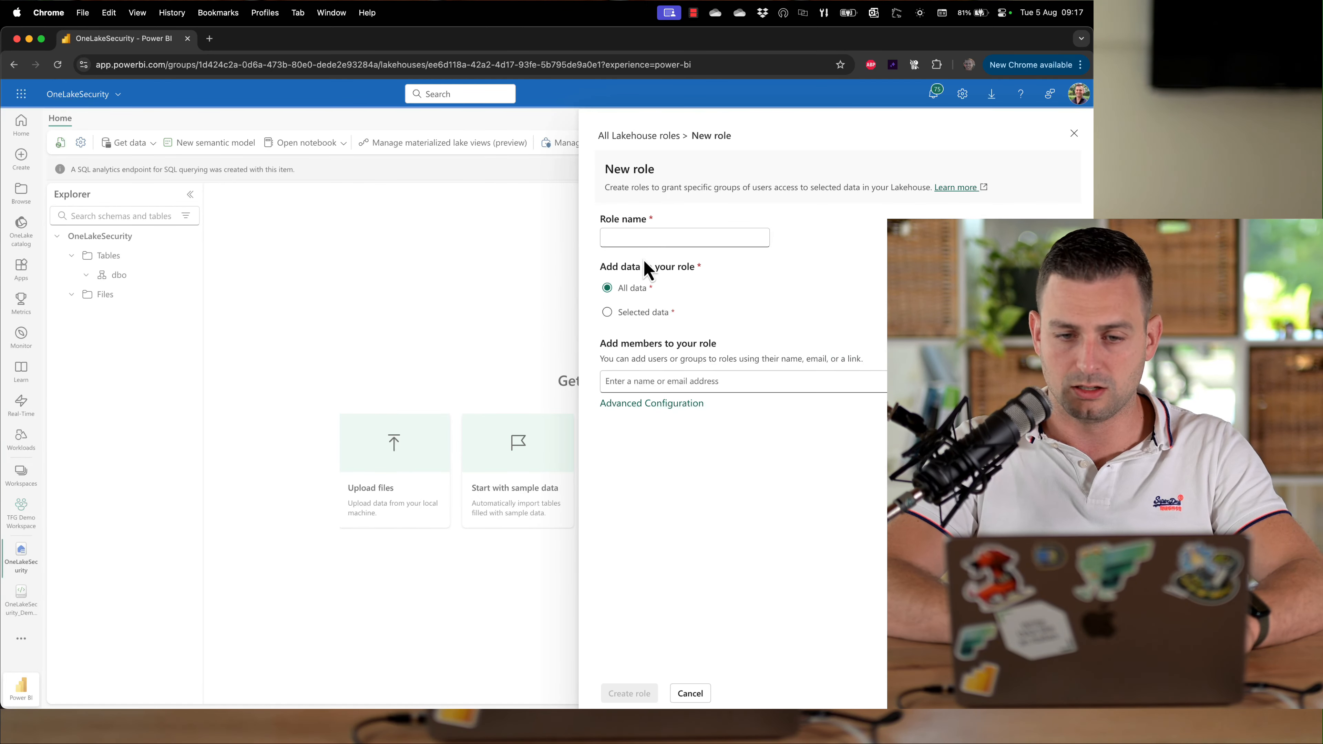
Name the role CLSDemo and restrict it to selected data, choosing the masterdata Products table
left_click(688, 237)
type("CLSDemo")
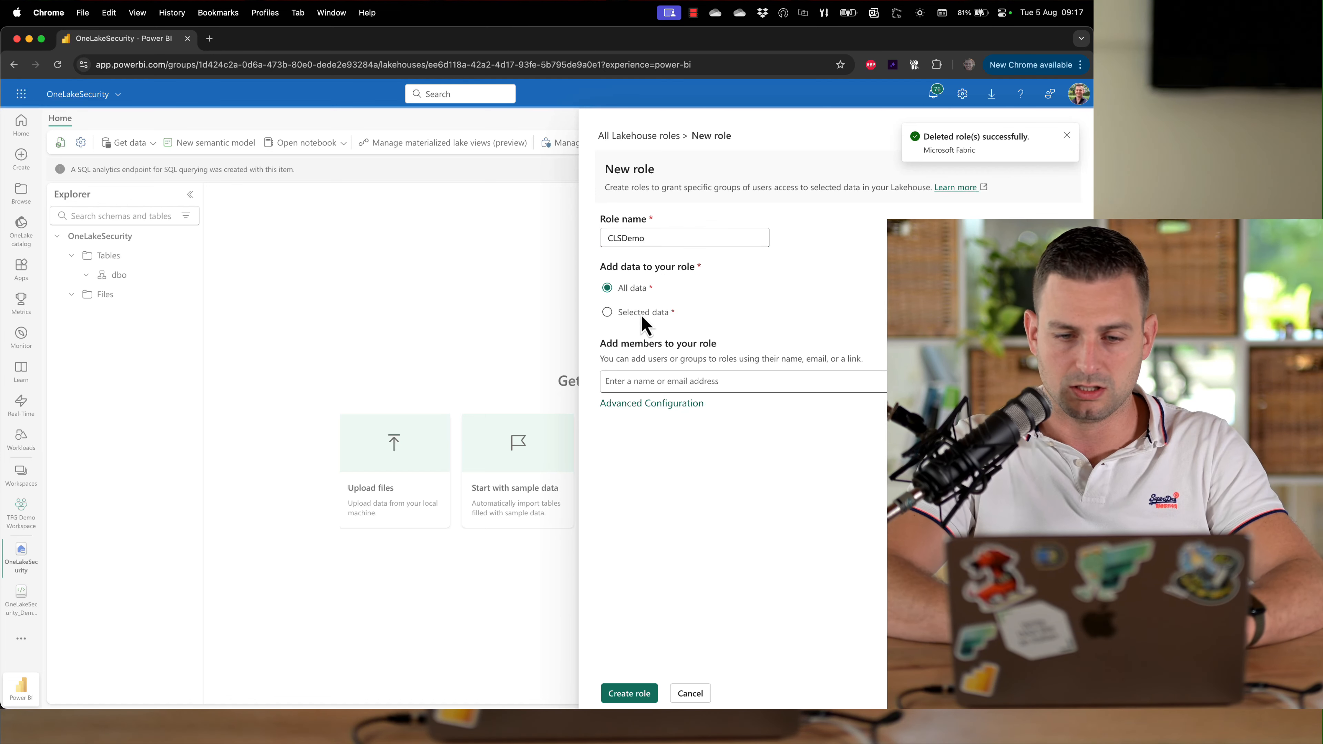
left_click(616, 312)
left_click(636, 334)
left_click(193, 265)
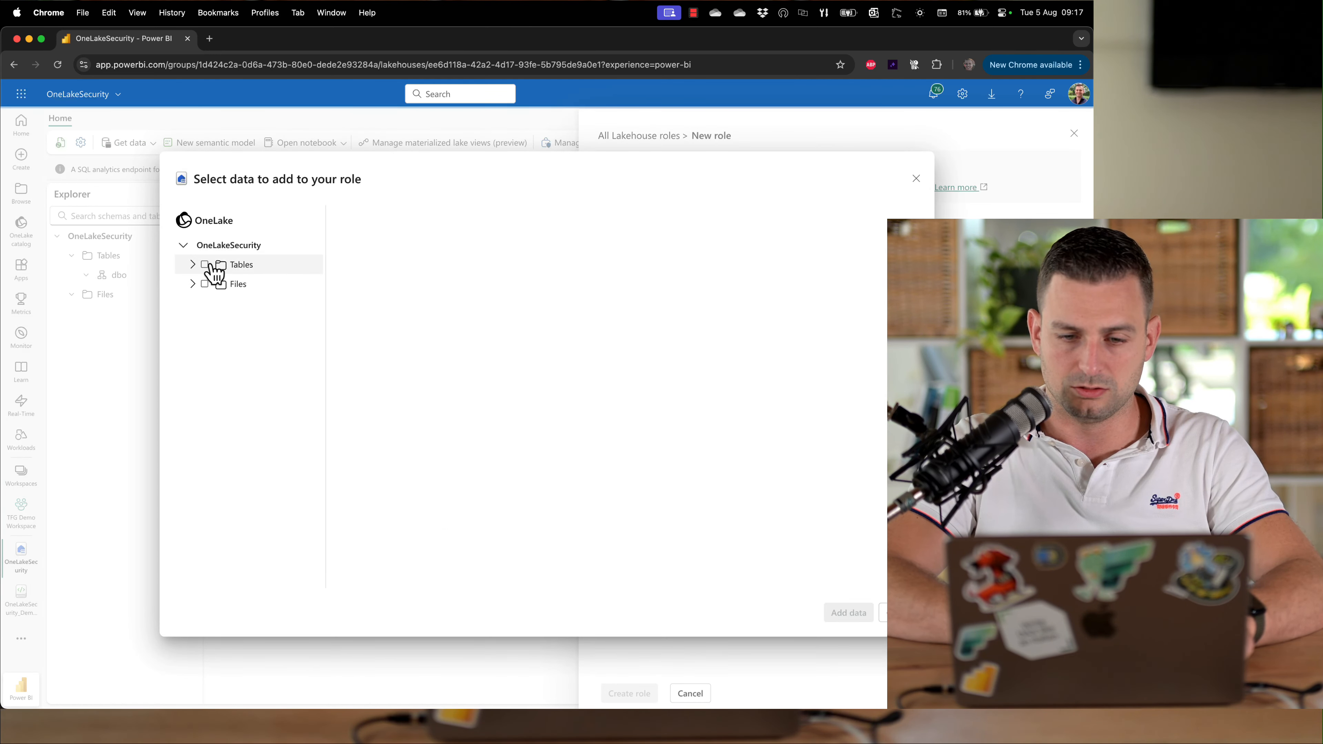
left_click(201, 303)
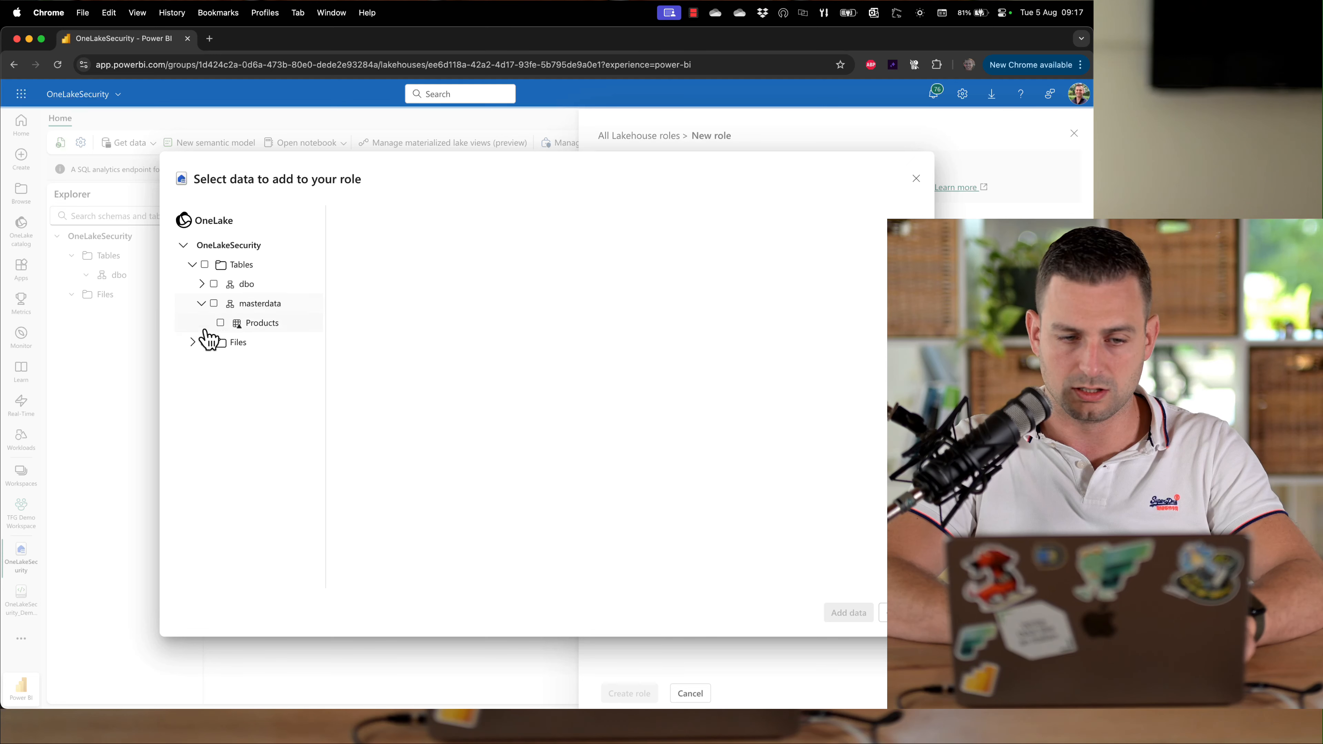
left_click(220, 323)
left_click(848, 612)
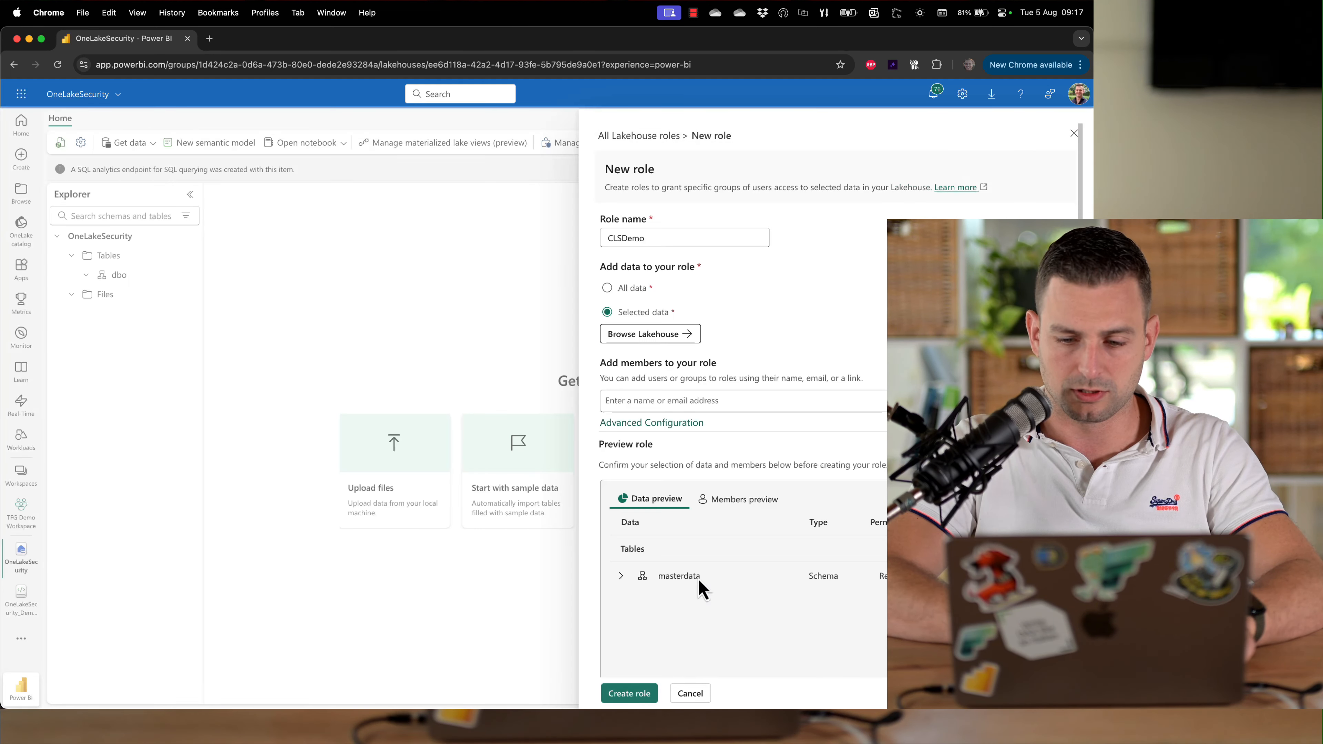
Add the customer test user as a member of the role and create it
left_click(711, 399)
type("bas_land")
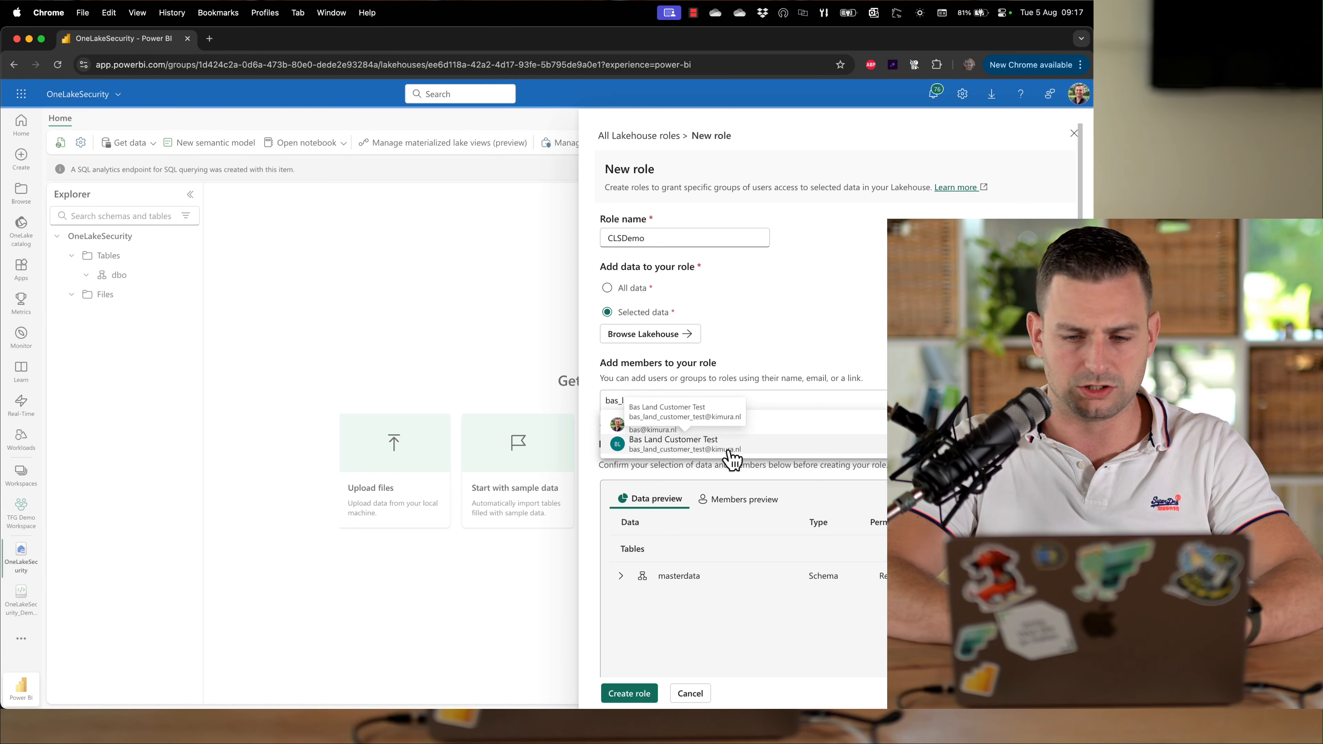
left_click(731, 452)
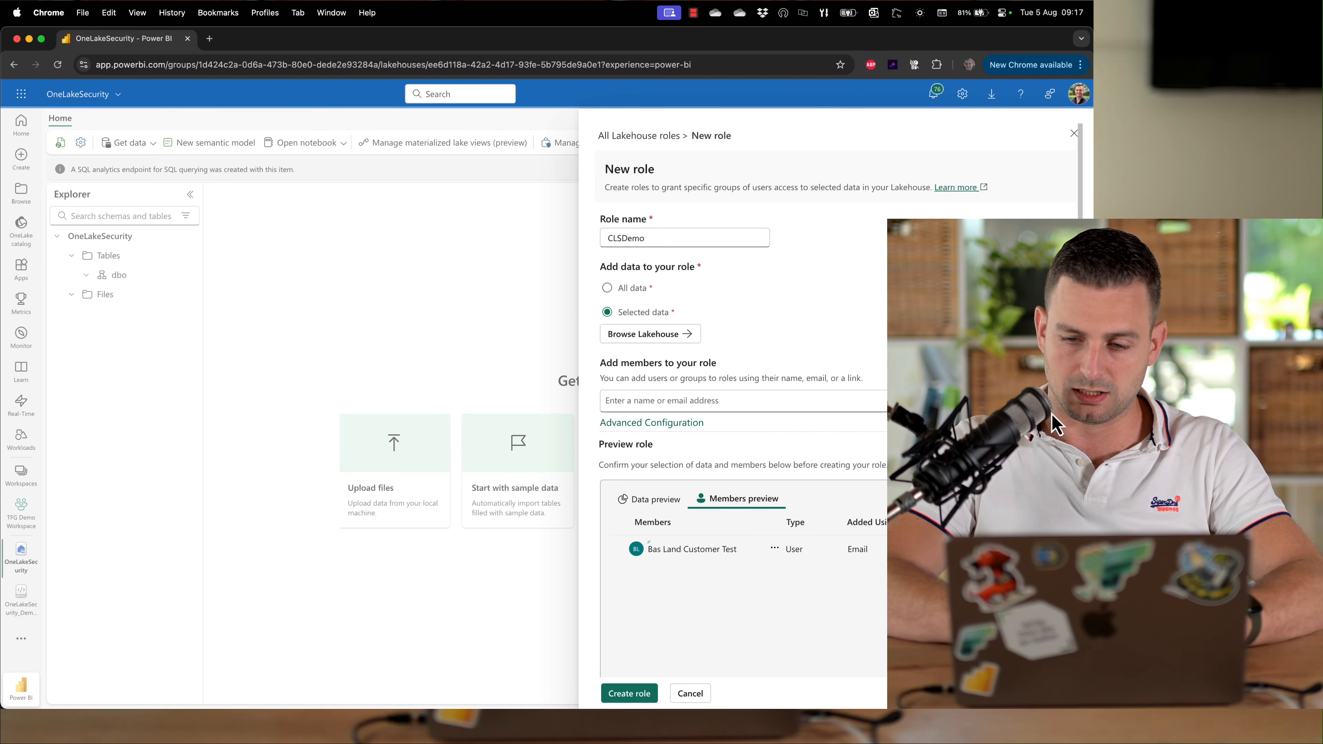
left_click(641, 694)
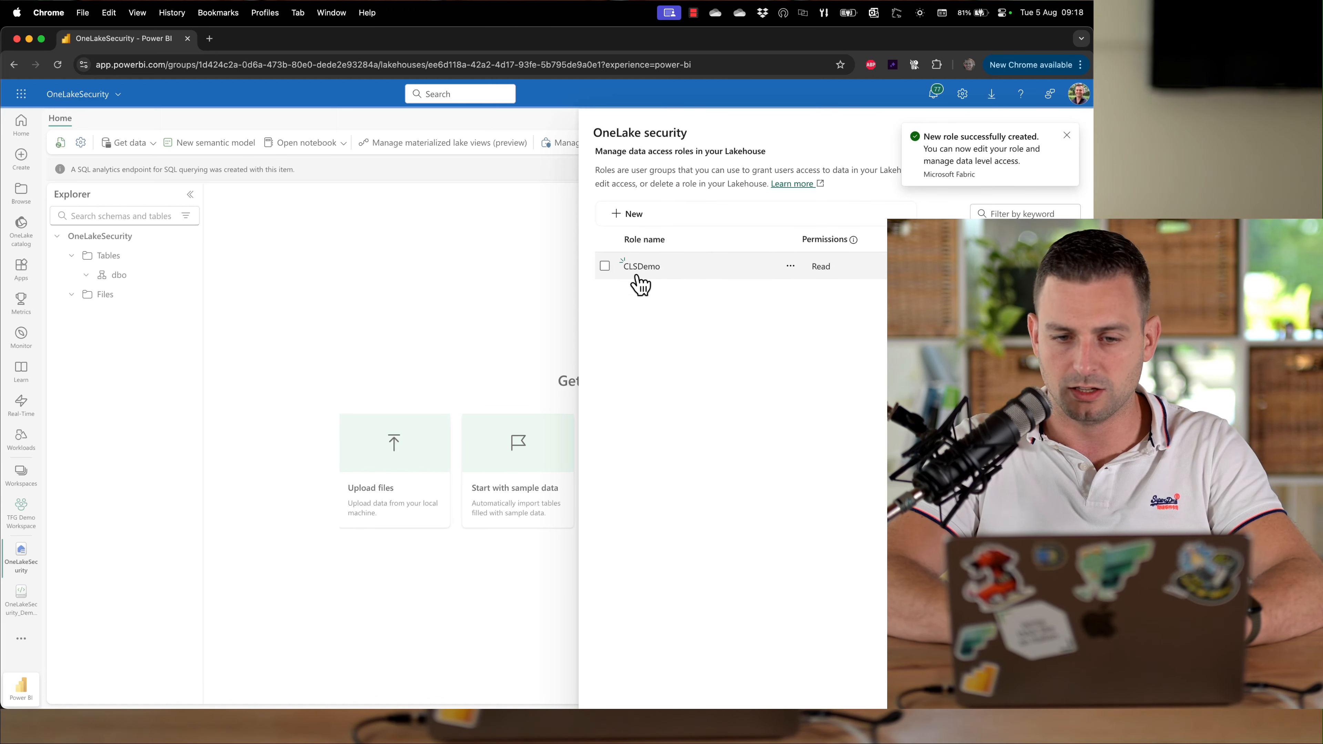
Edit the CLSDemo role and open column security for the masterdata Products table
left_click(791, 266)
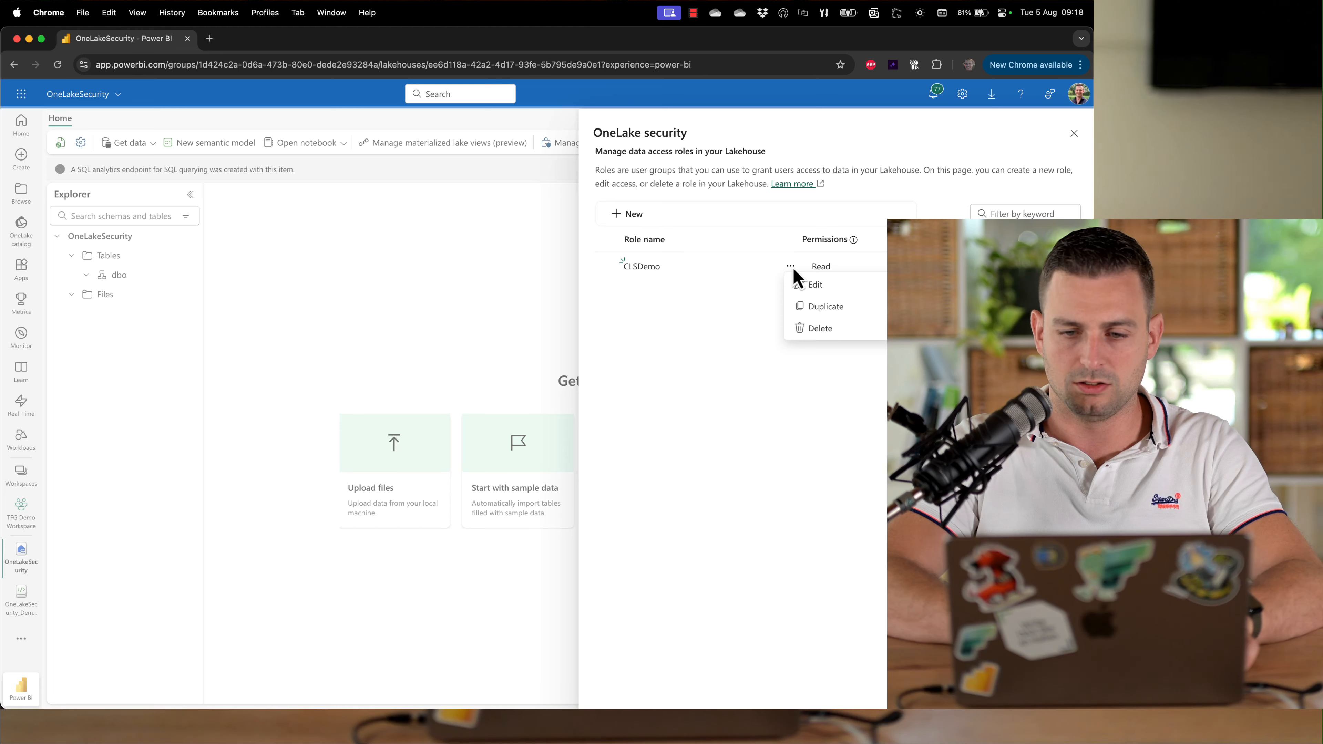
left_click(812, 284)
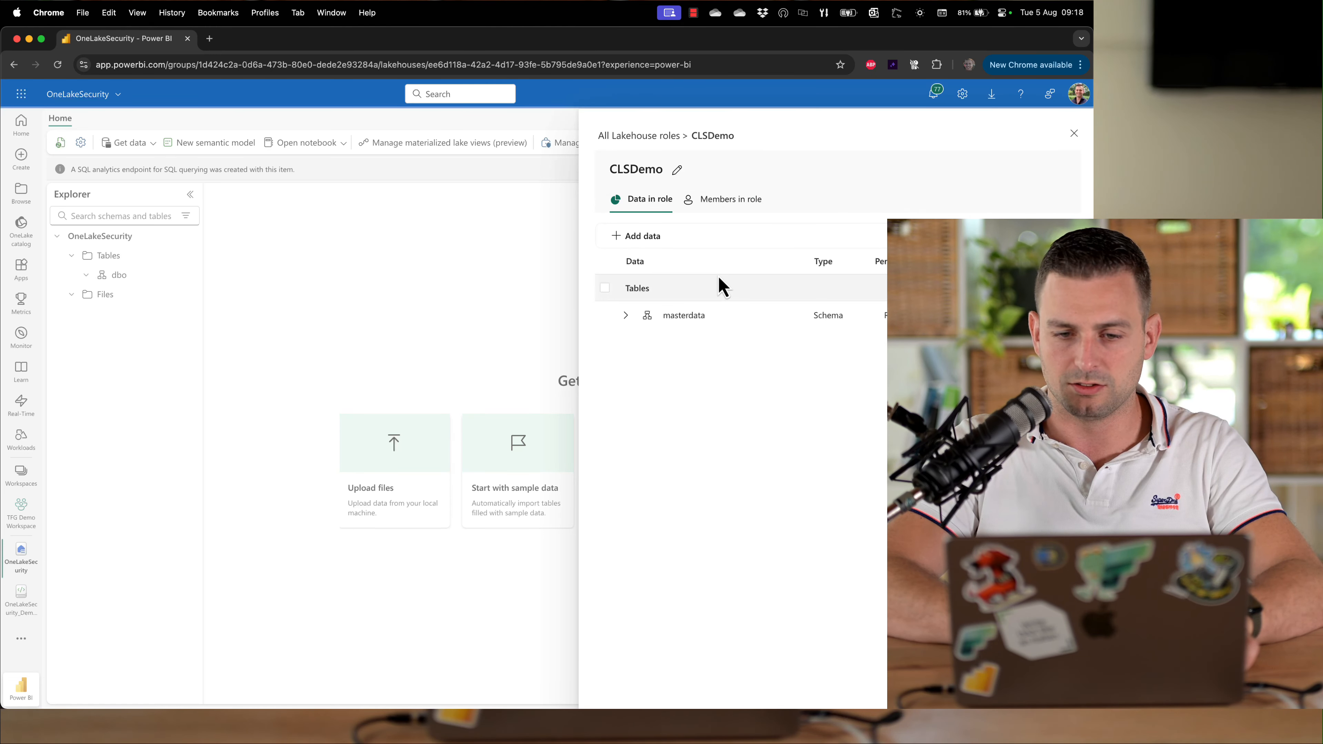
left_click(626, 315)
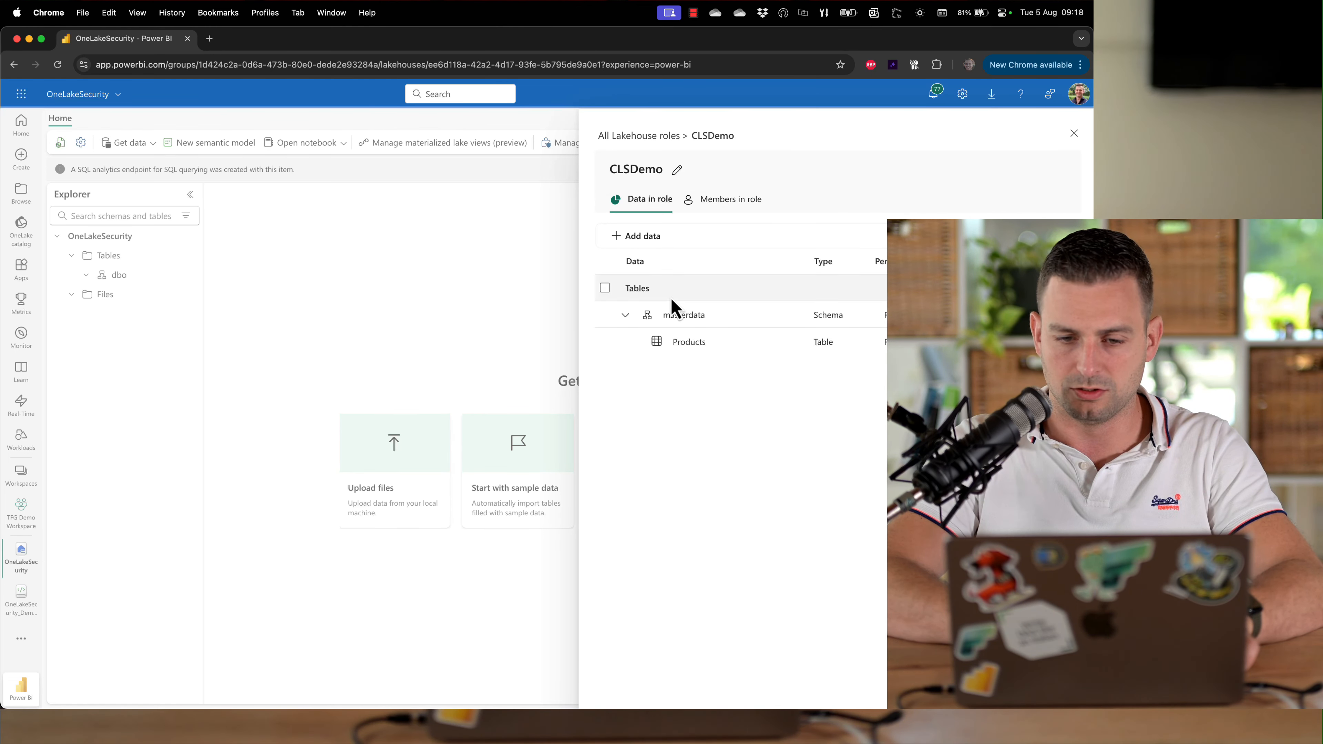
left_click(766, 342)
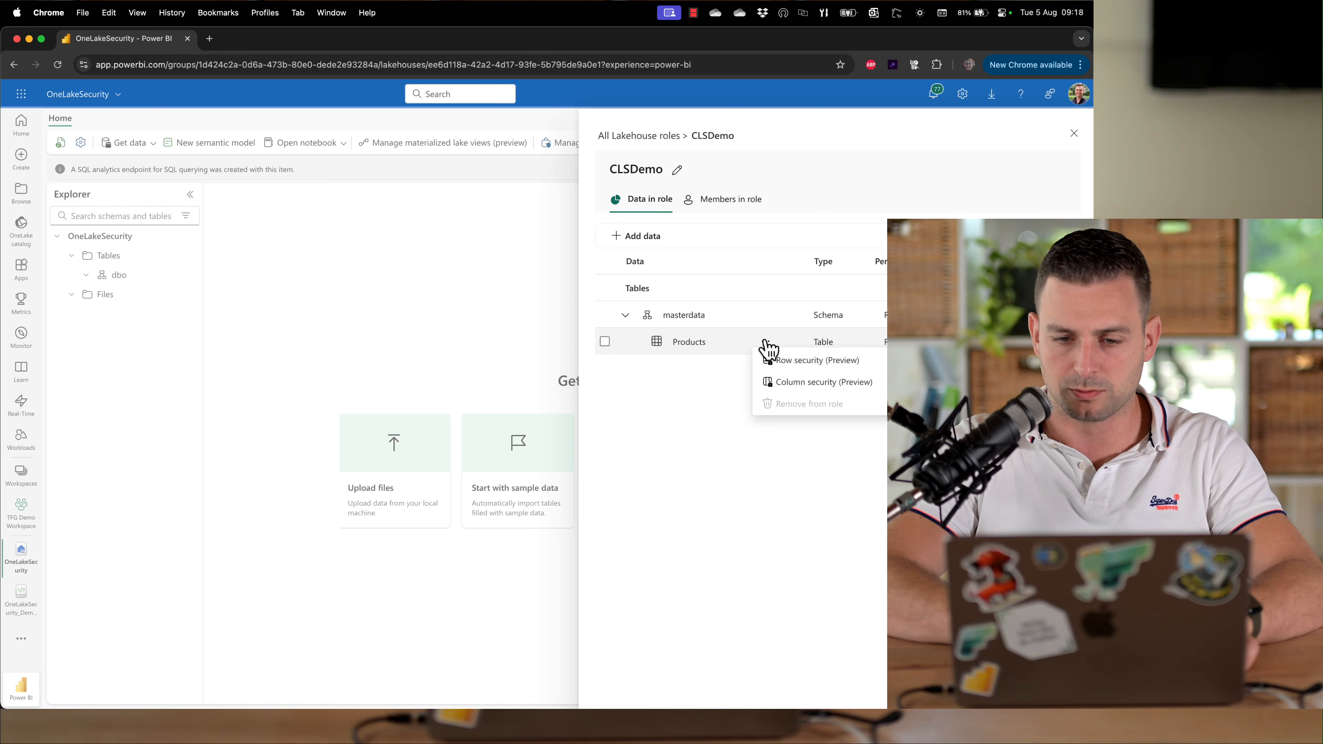
left_click(778, 382)
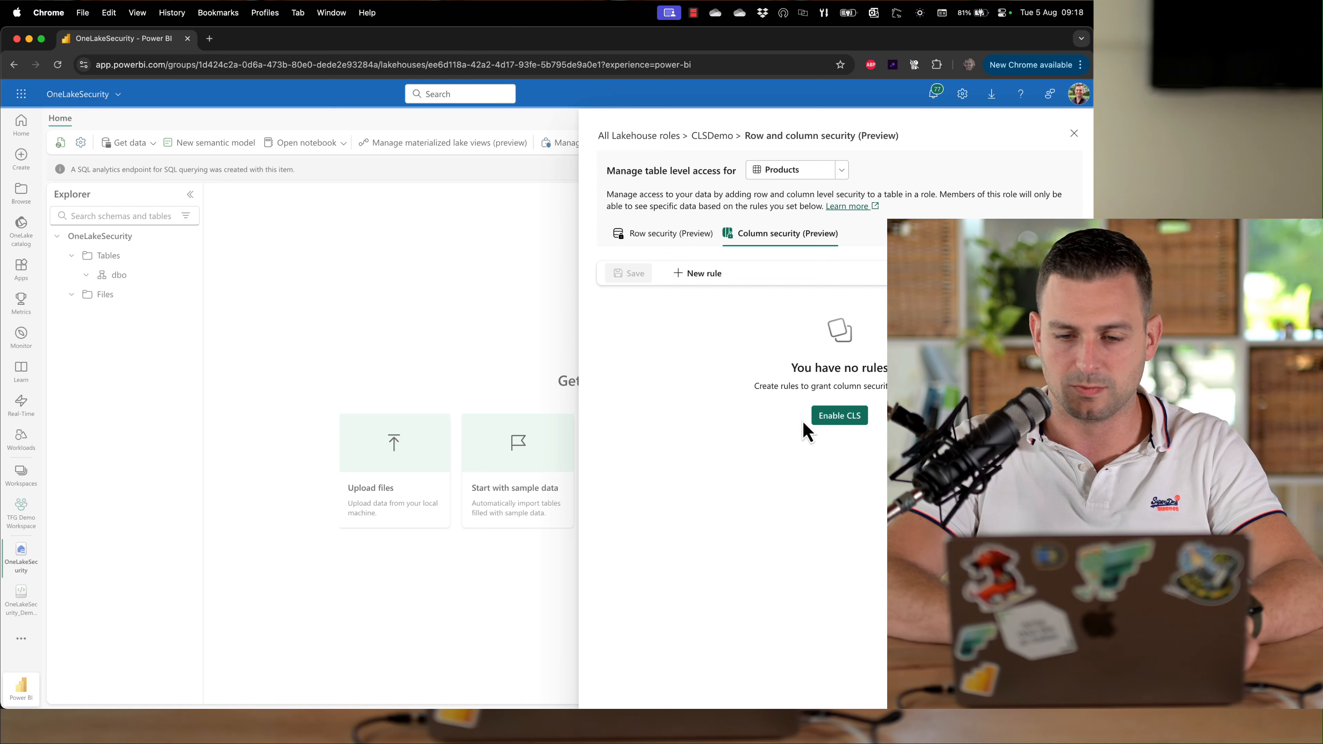
Enable column security on Products, remove the id column so only name remains, and save
left_click(854, 422)
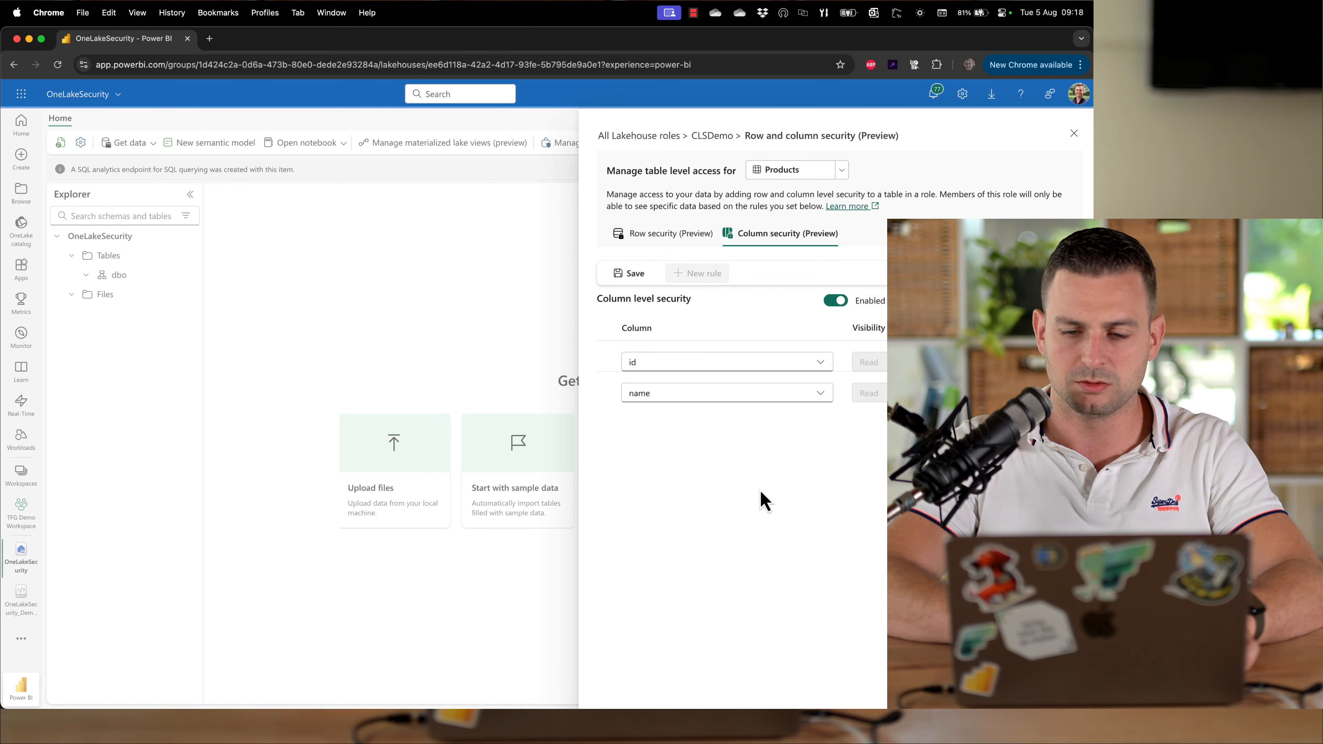
left_click(697, 365)
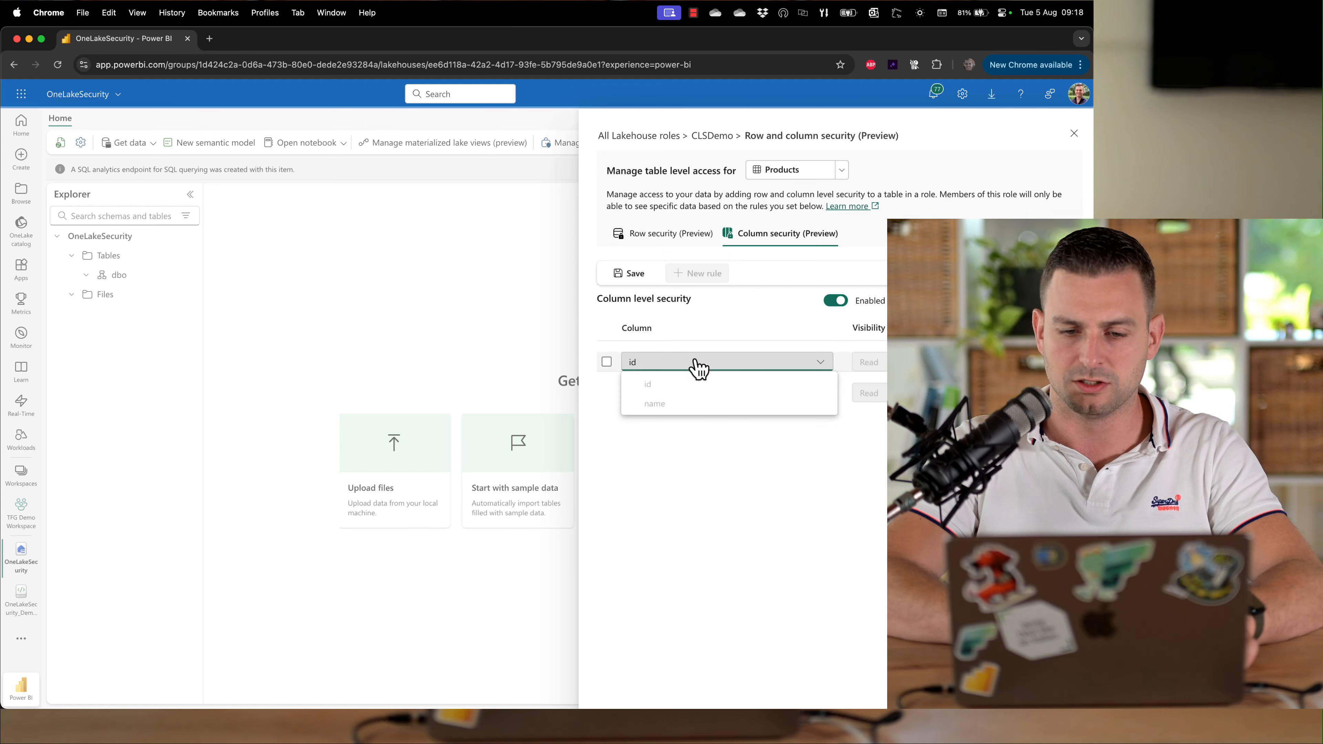
left_click(606, 361)
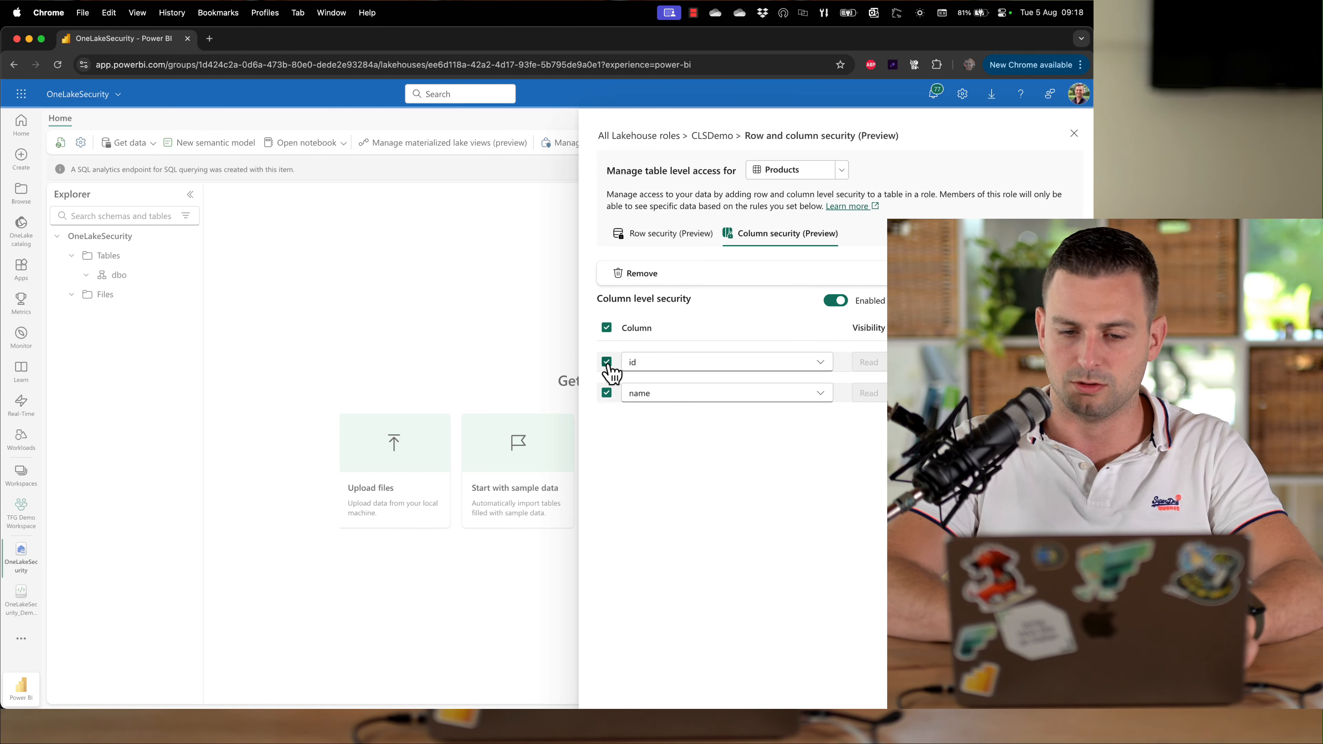
left_click(606, 362)
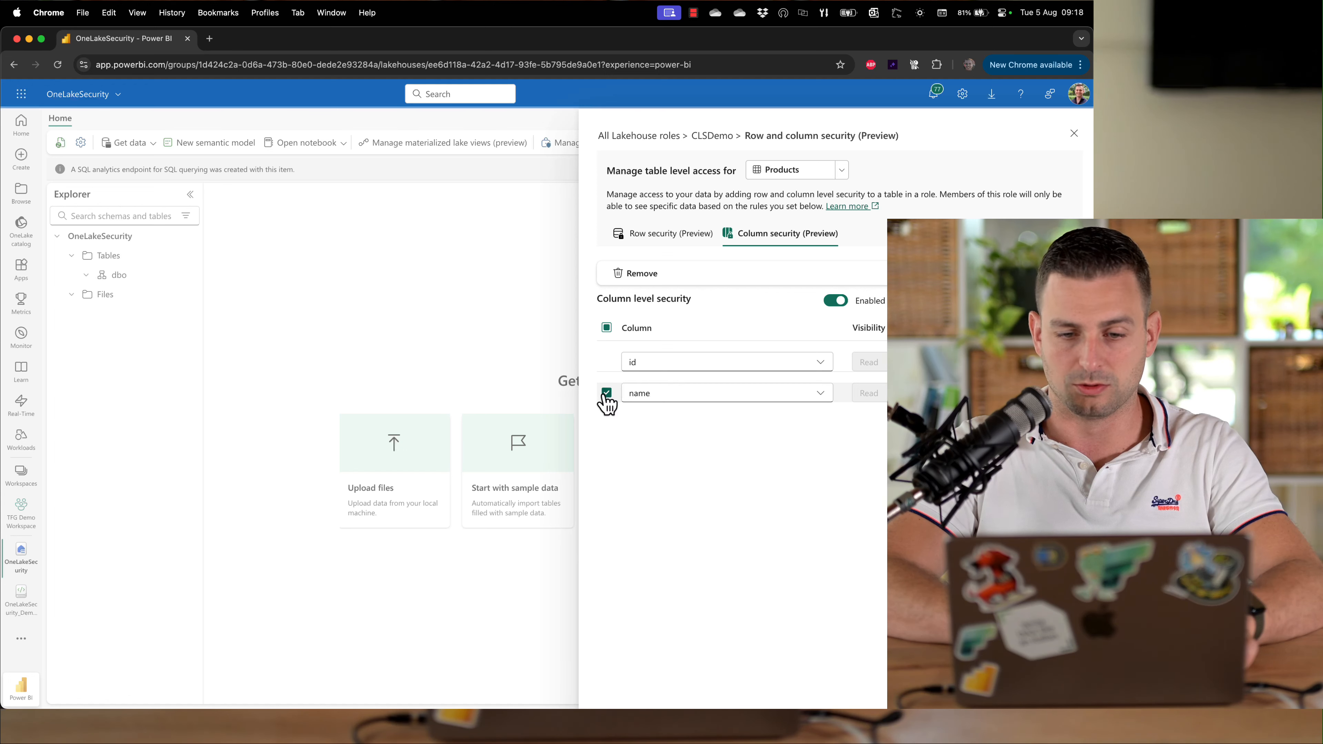
left_click(606, 392)
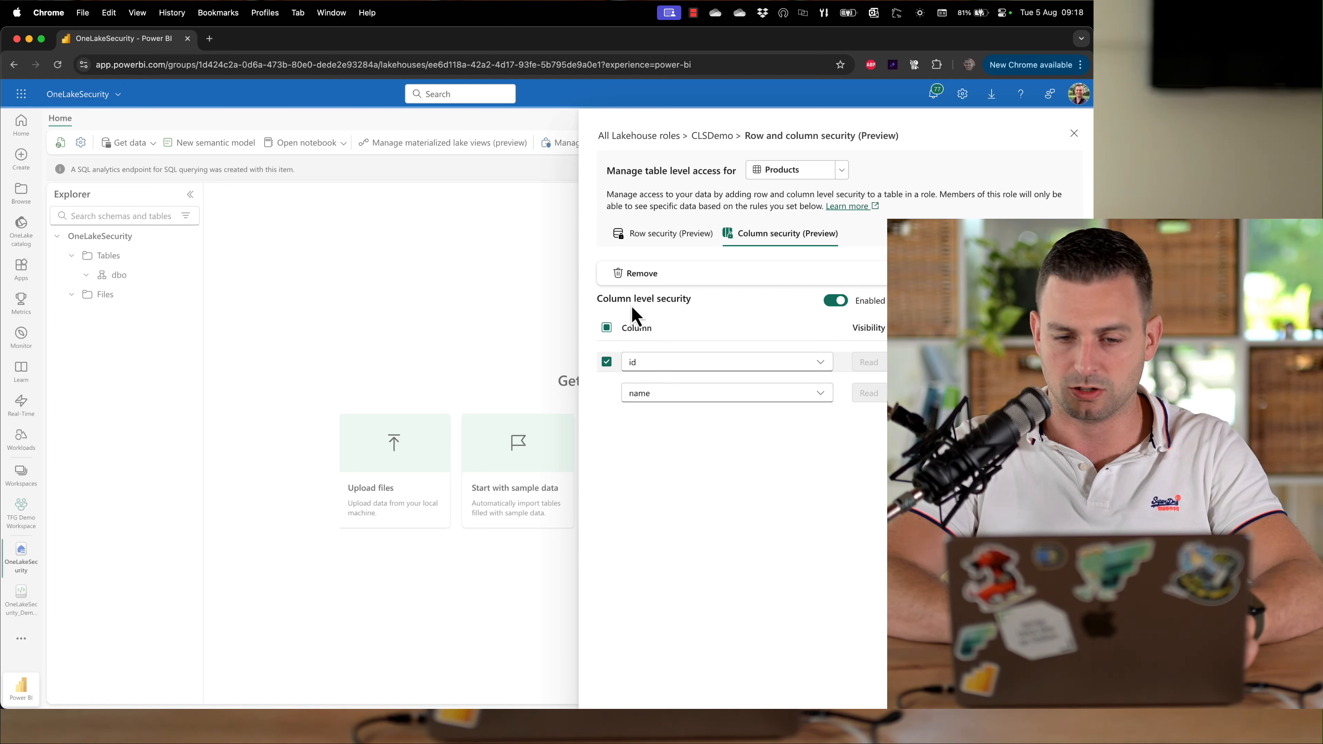
left_click(645, 274)
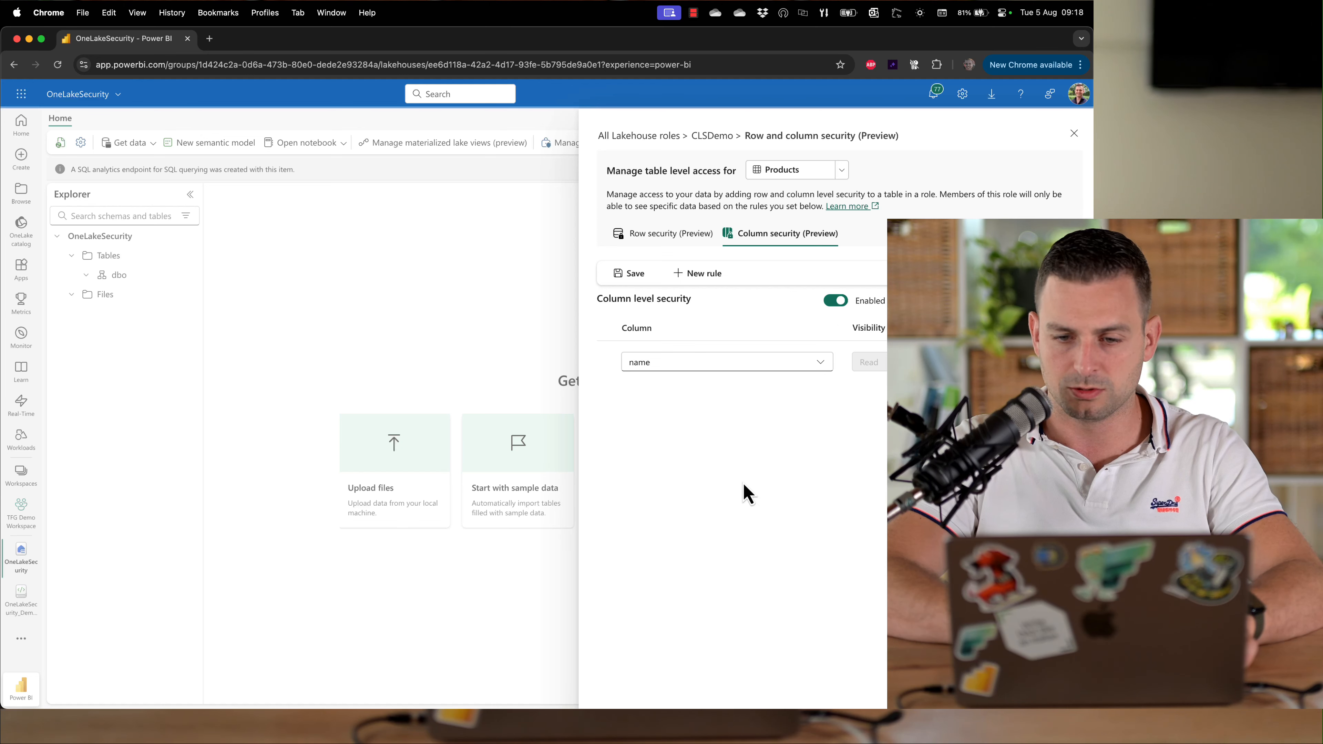
left_click(630, 276)
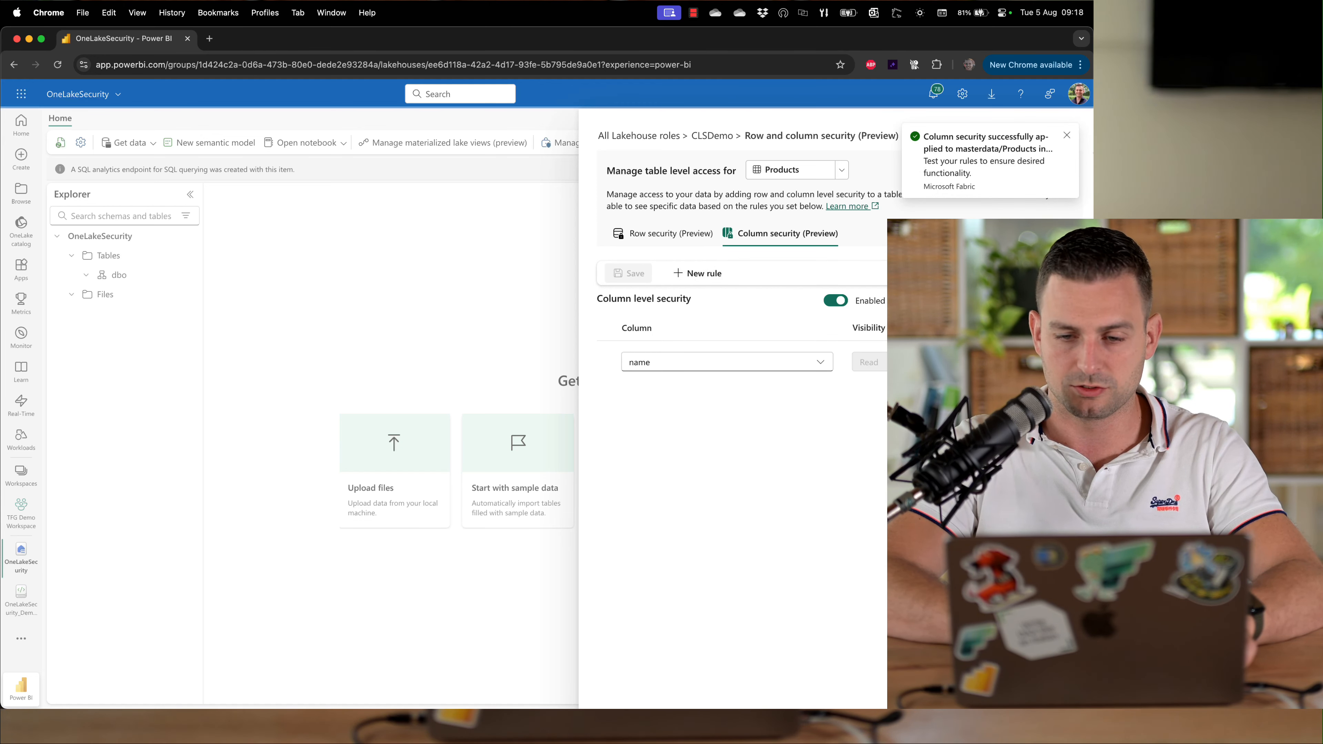
left_click(1066, 136)
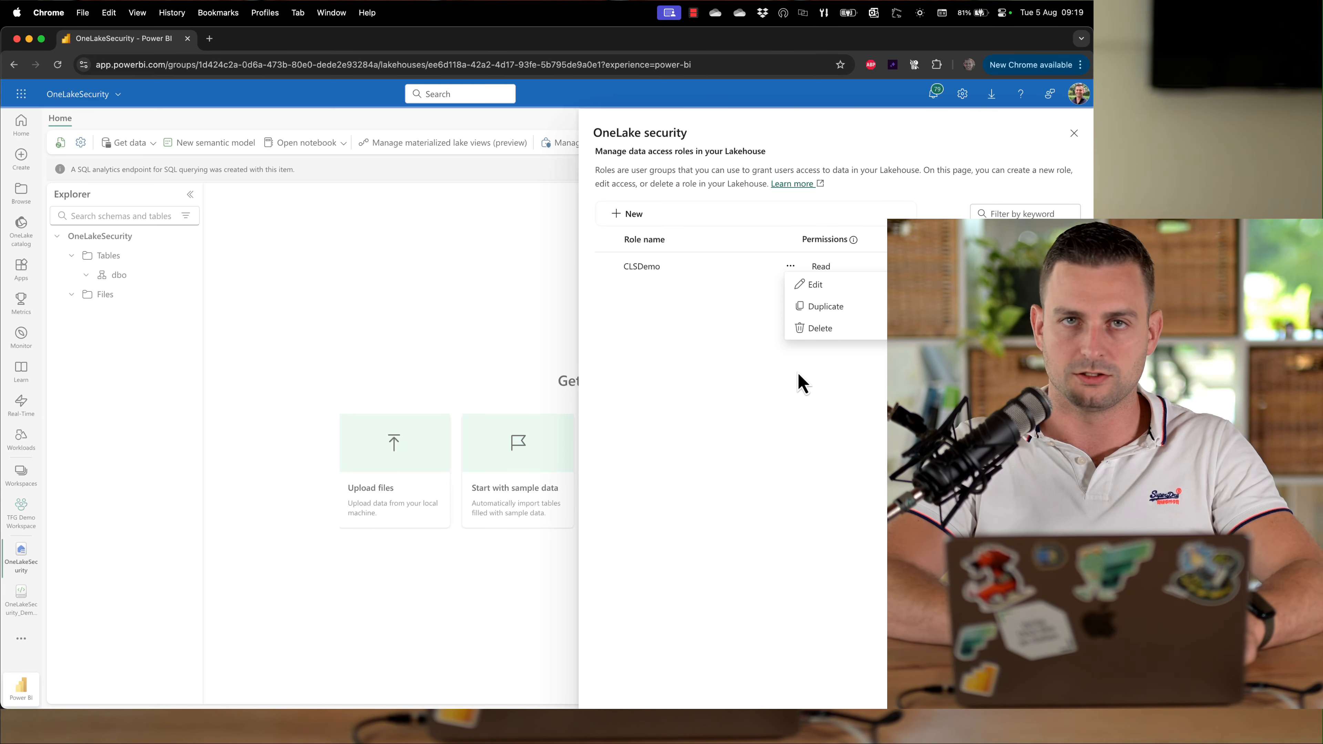
As the reader user, reload the lakehouse and open the masterdata Products table
key("super+grave")
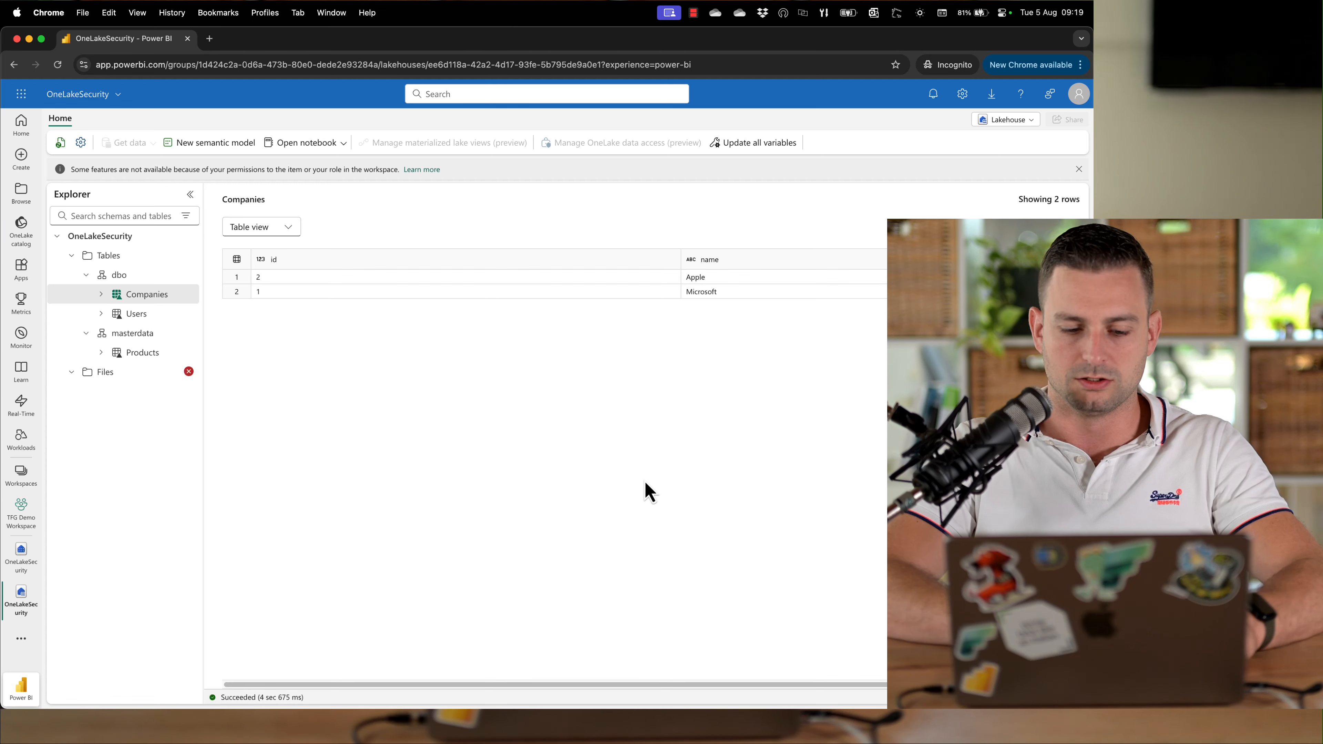
key("super+r")
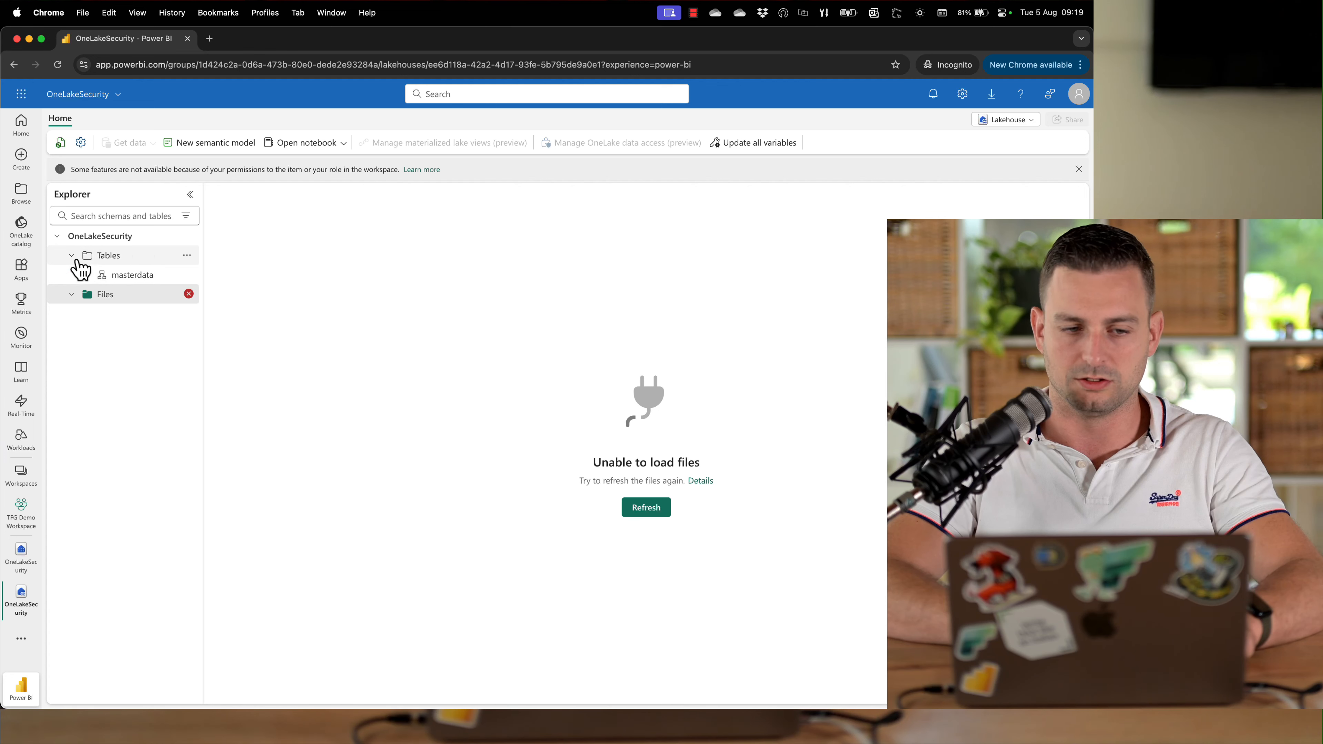
left_click(103, 278)
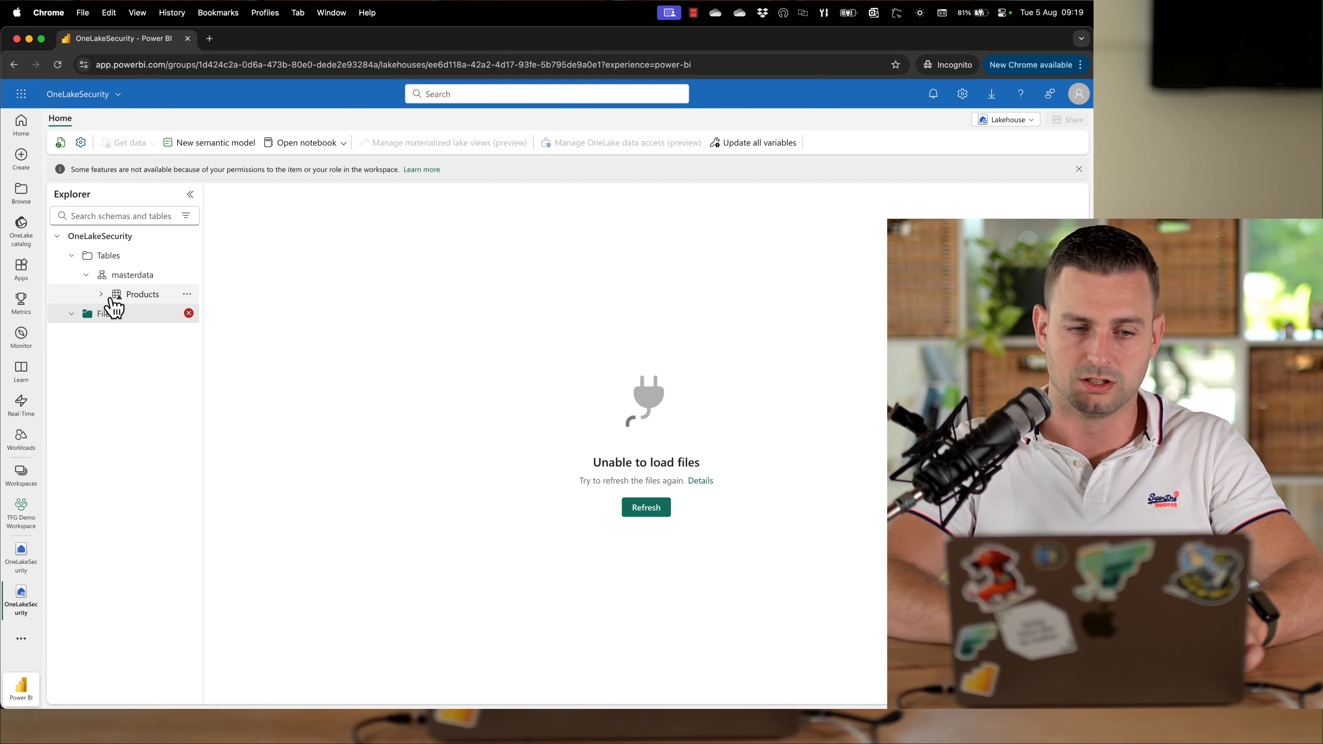
left_click(151, 296)
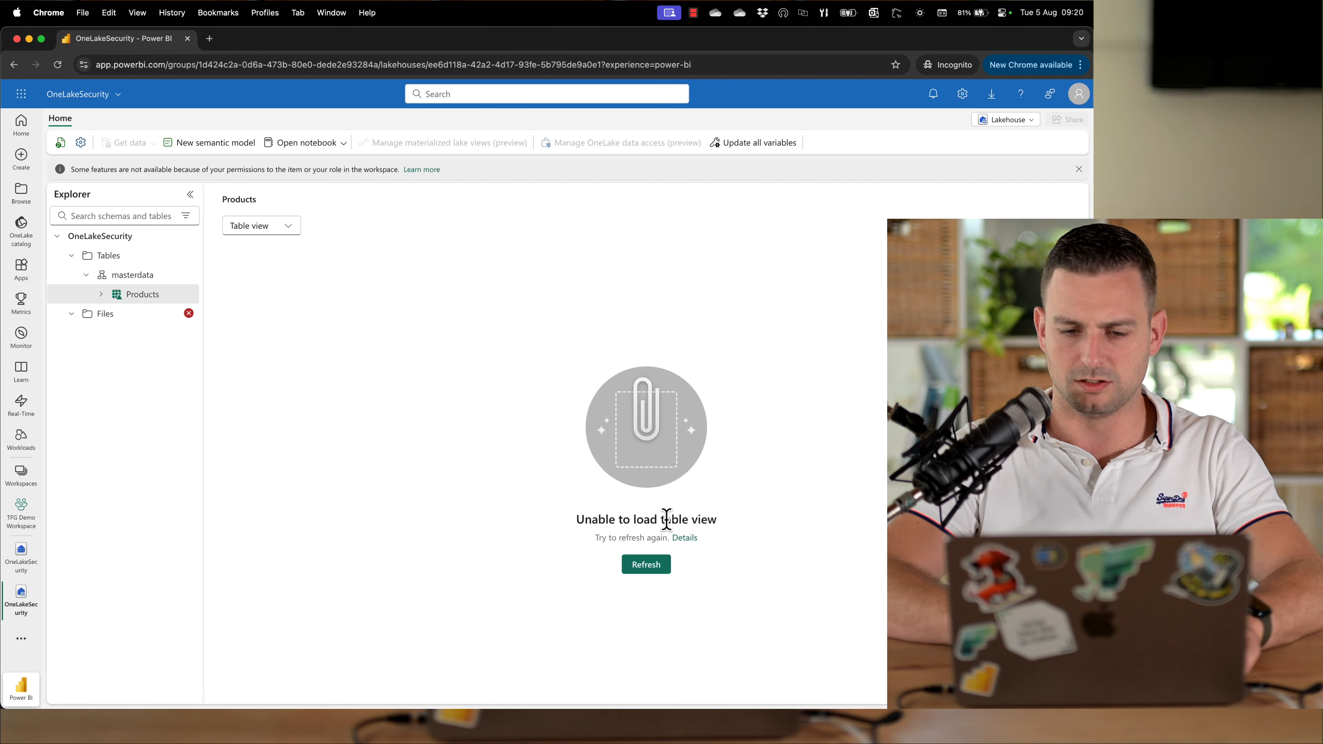
Open the error details for the failed table view, close them, and expand the Products table to view its columns
left_click(682, 538)
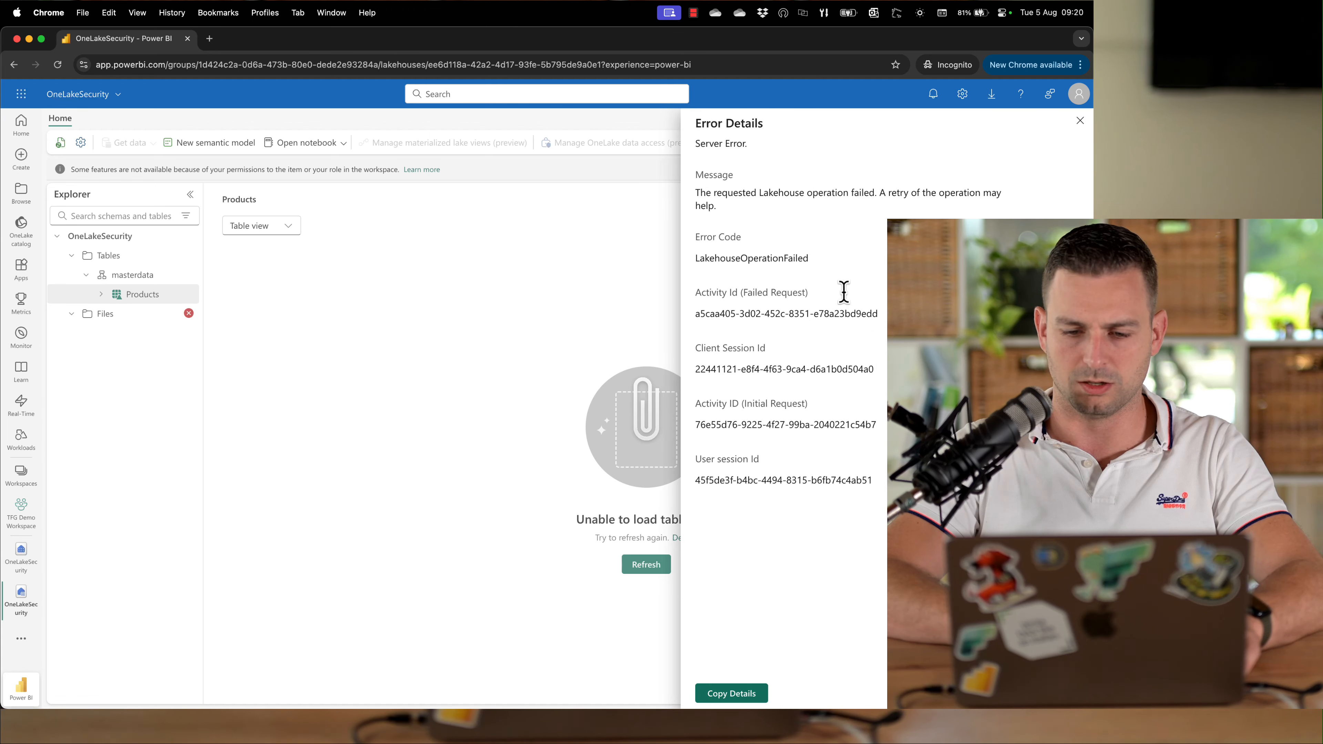
left_click_drag(698, 194, 798, 188)
left_click(798, 188)
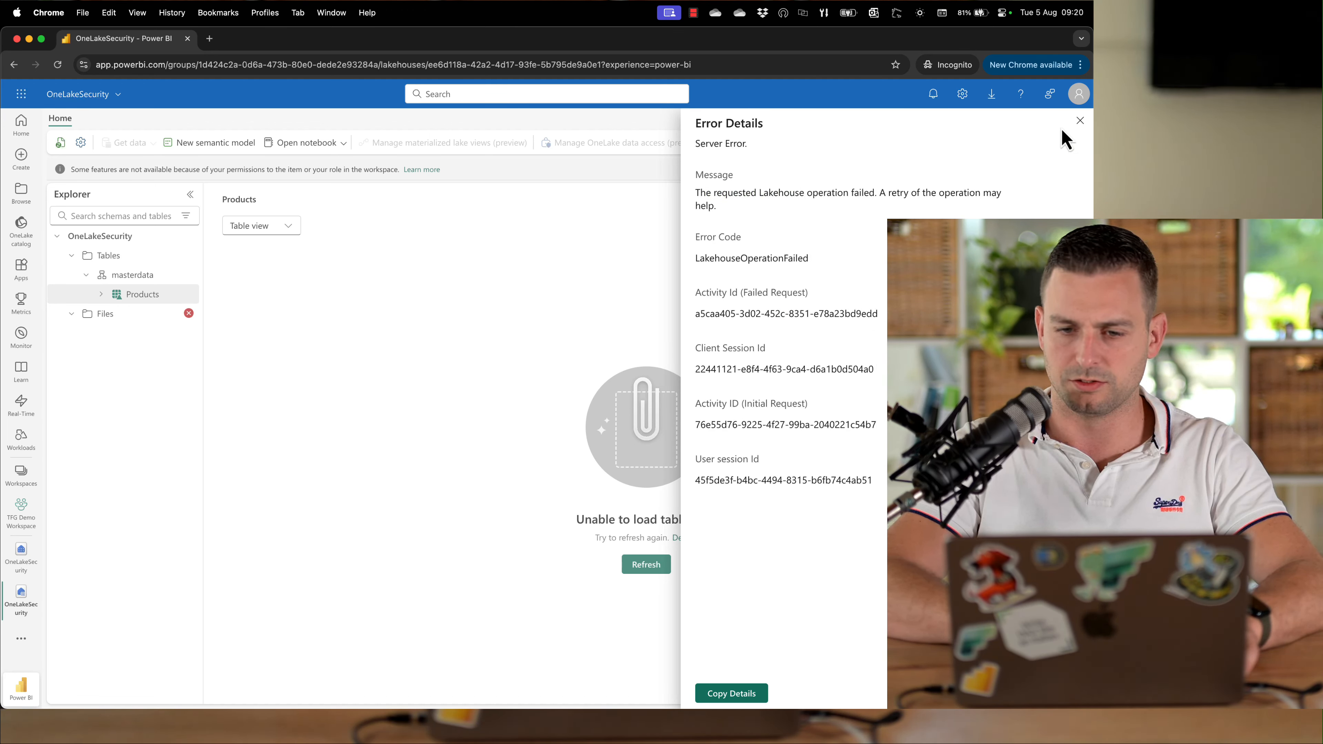
left_click(1079, 120)
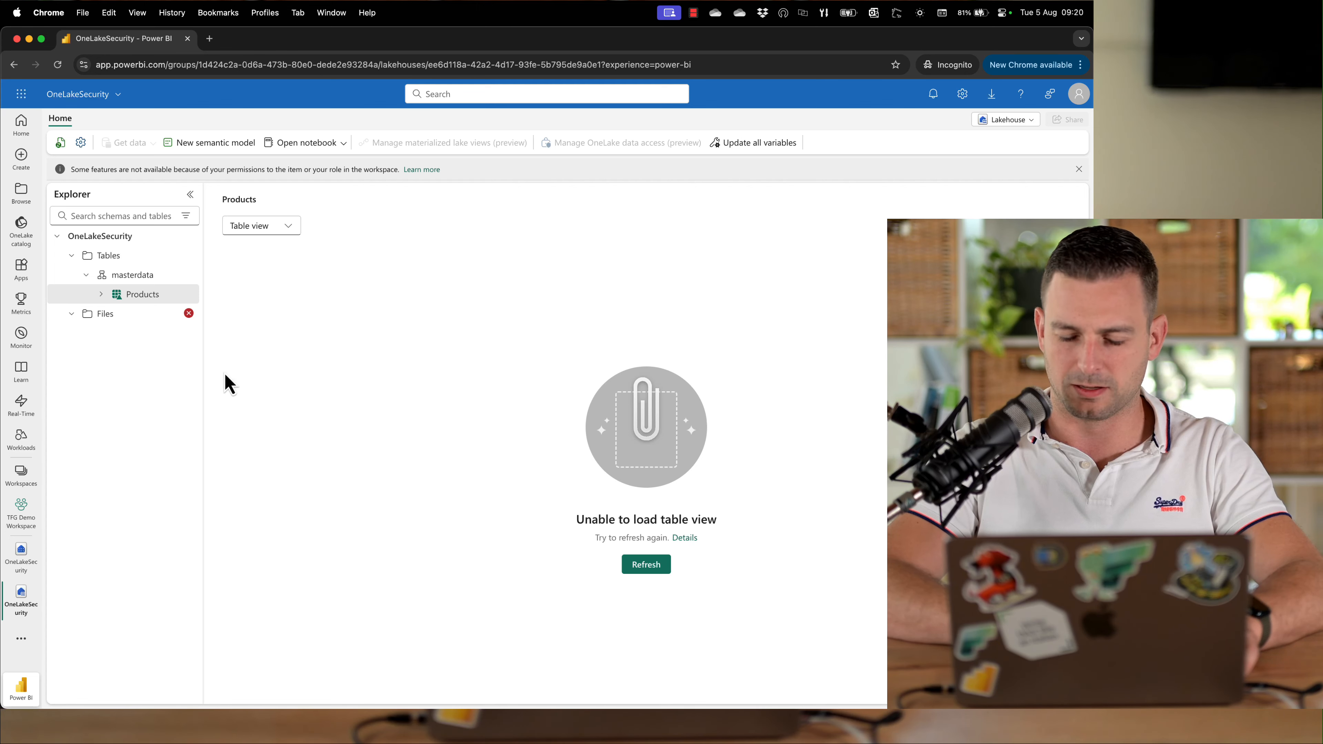
left_click(101, 294)
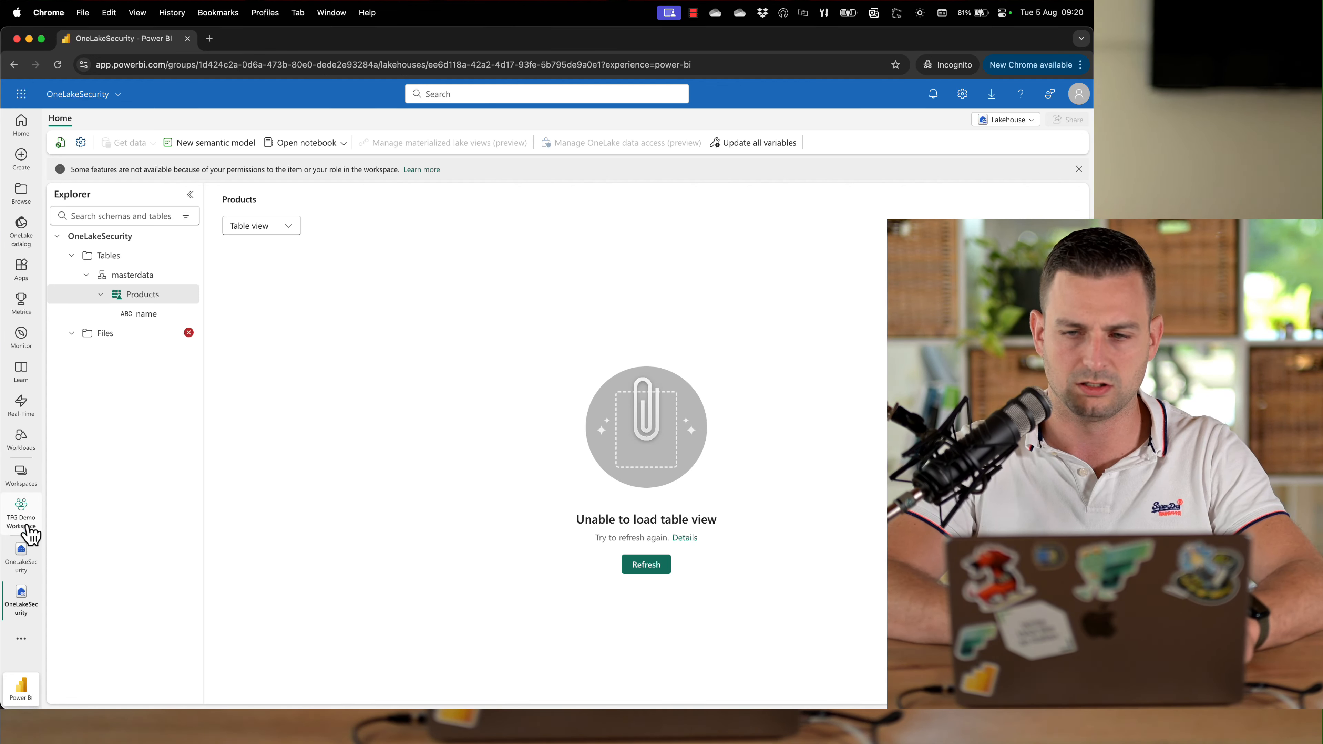
Open the SQL analytics endpoint and run a new query selecting all columns from masterdata.Products
left_click(25, 561)
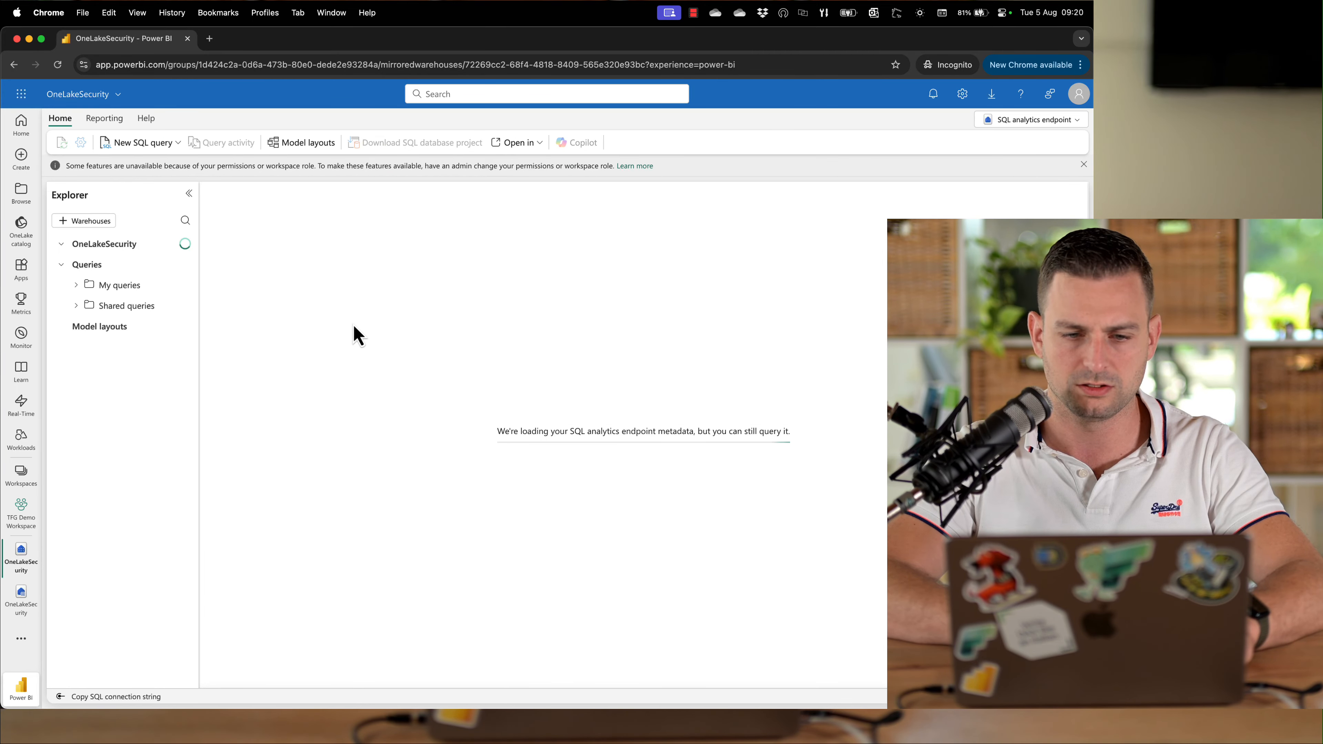
left_click(648, 527)
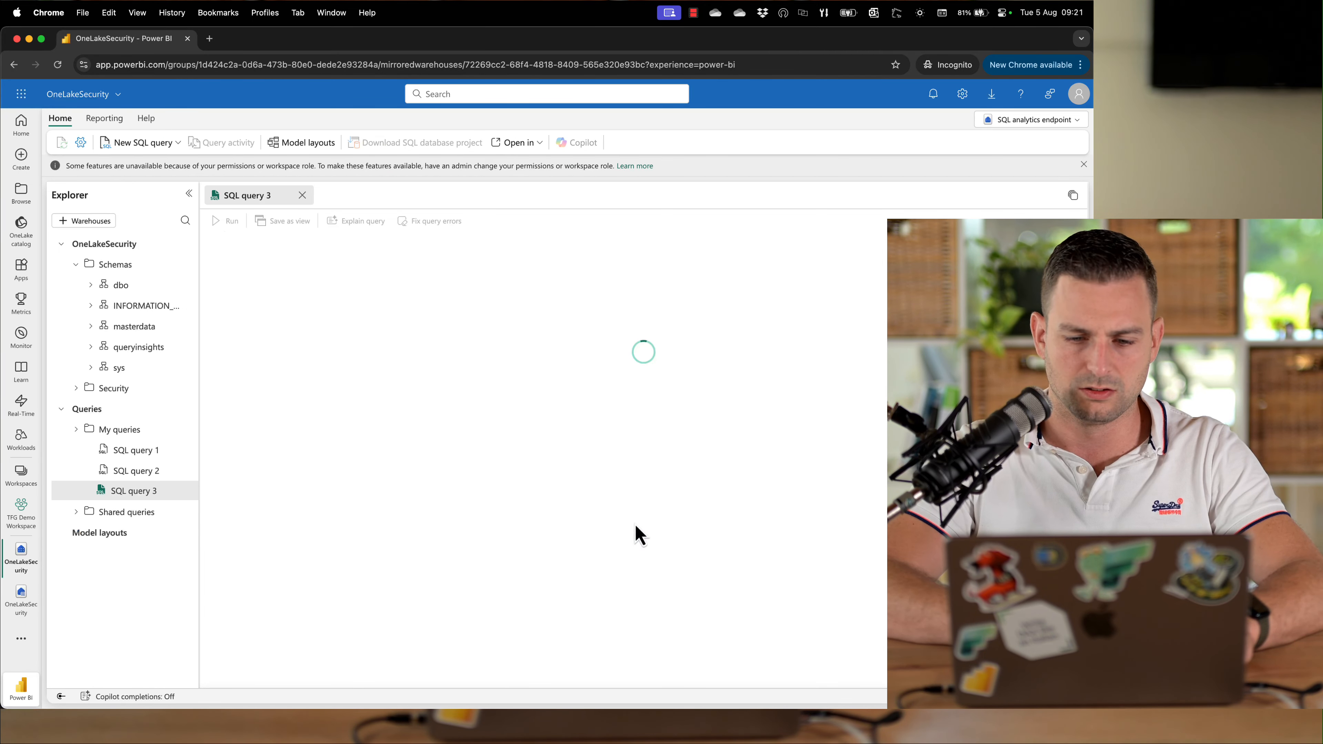
type("selec")
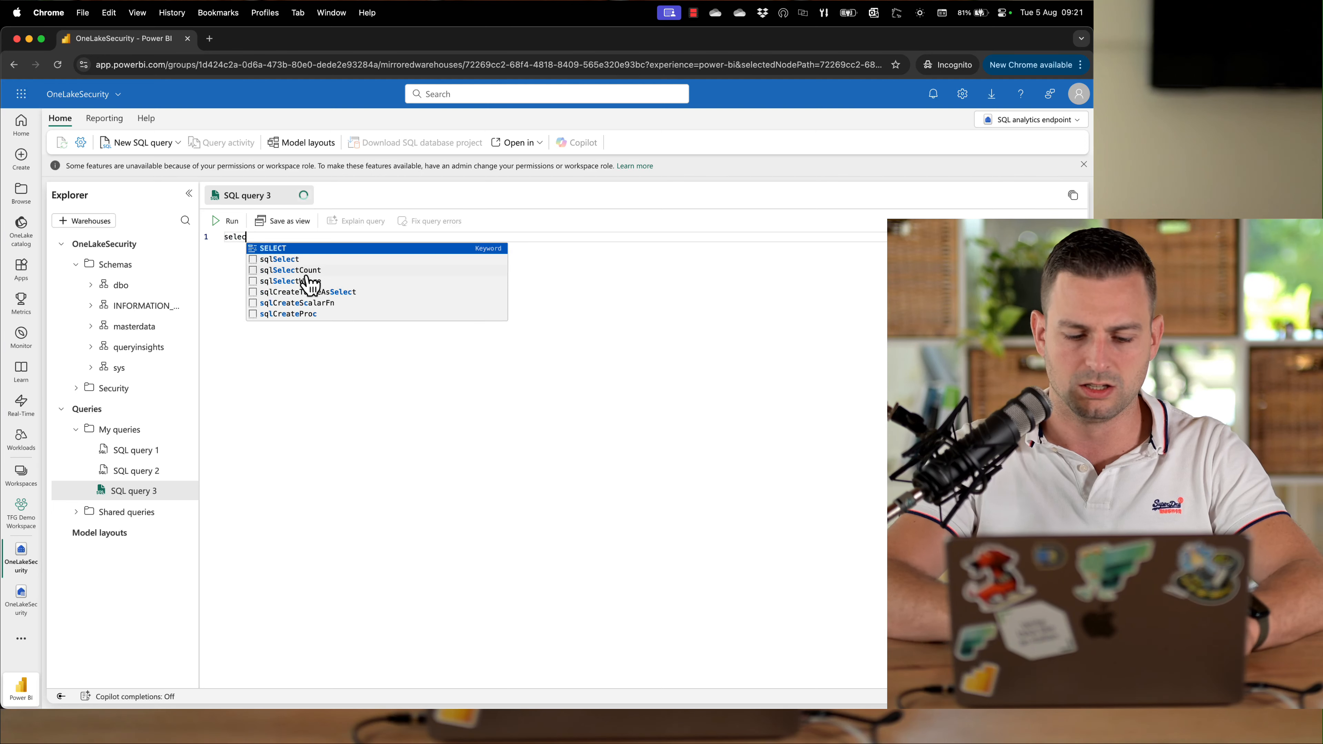
type("t *")
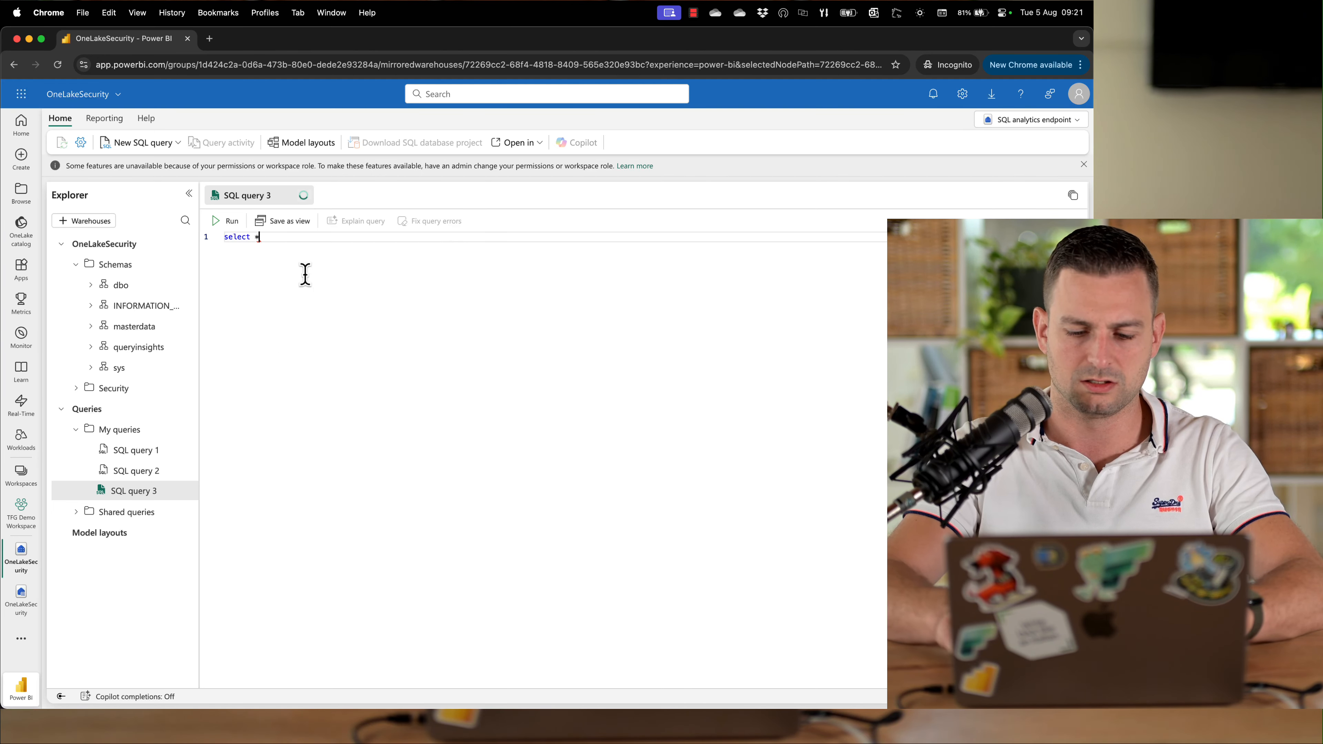
key("Return")
type("from masterdata.Products")
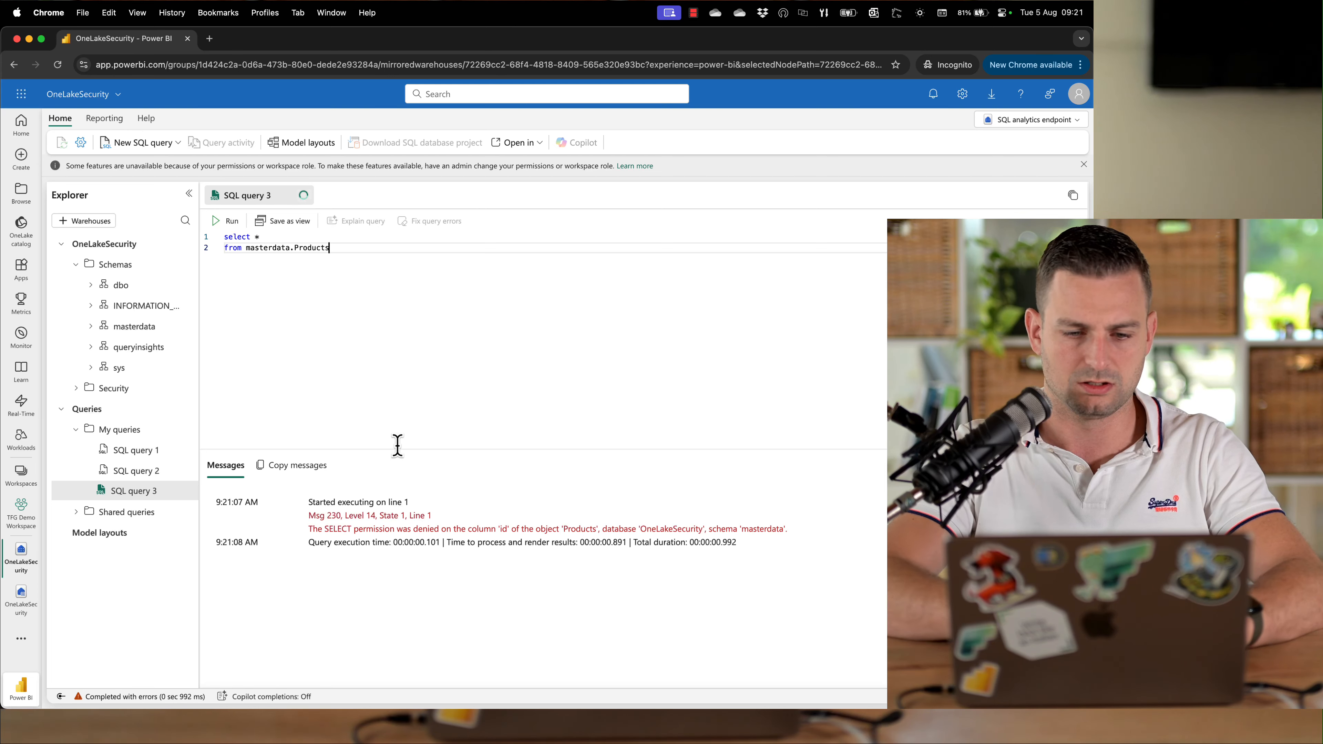
left_click_drag(398, 451, 463, 337)
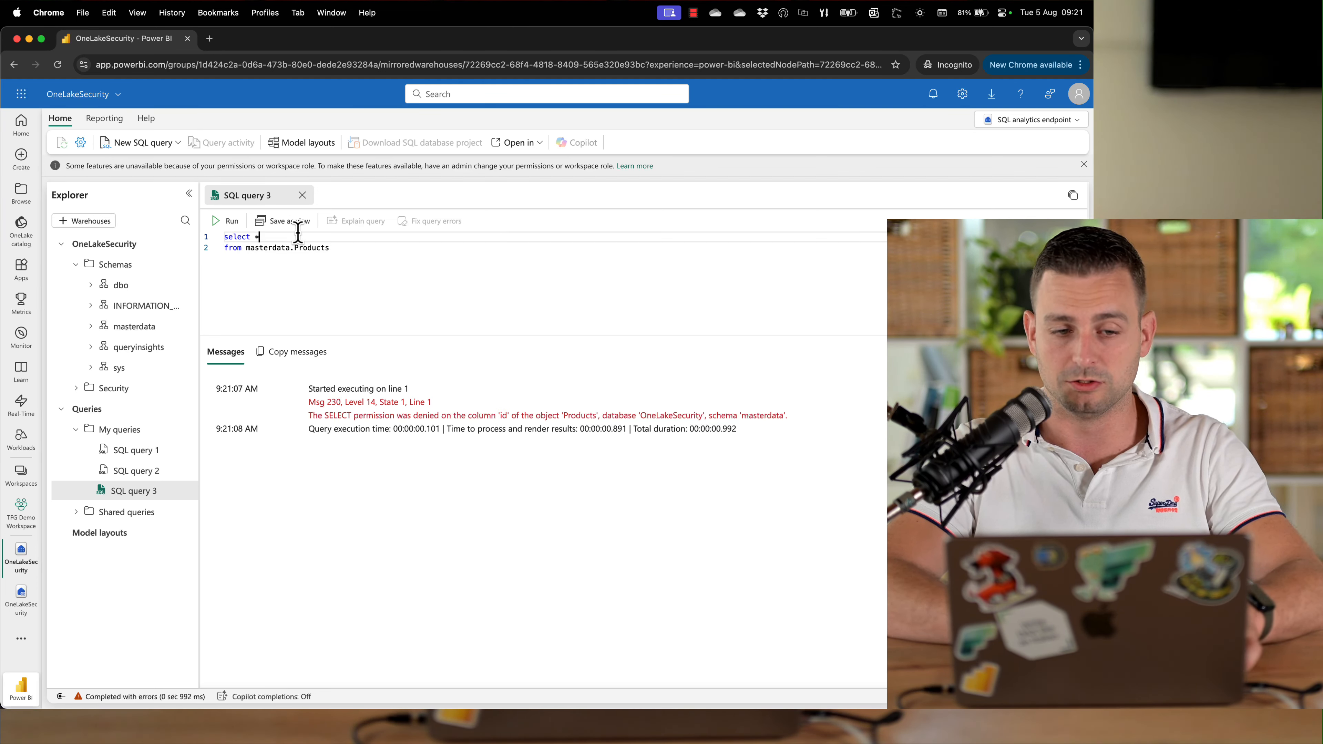
Examine the query error message and expand masterdata Tables Products in the explorer to inspect its columns
left_click(390, 256)
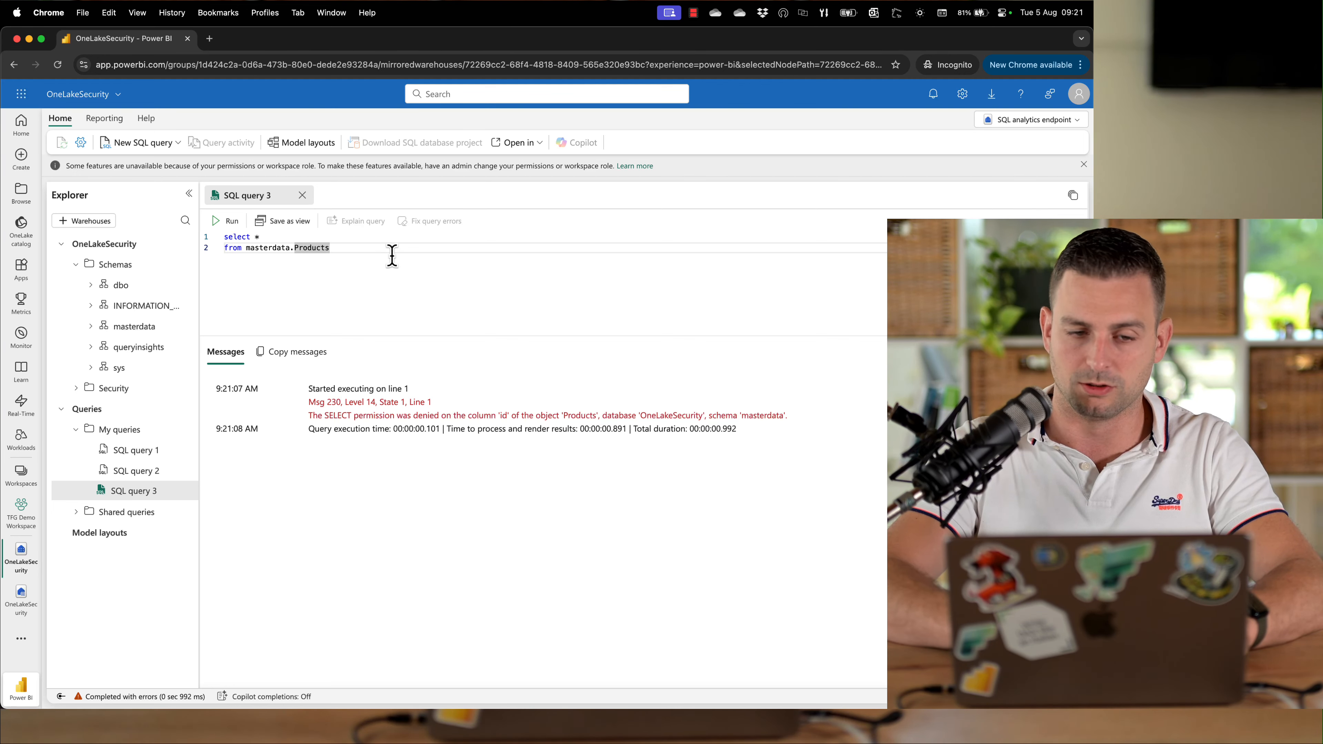
key("Up")
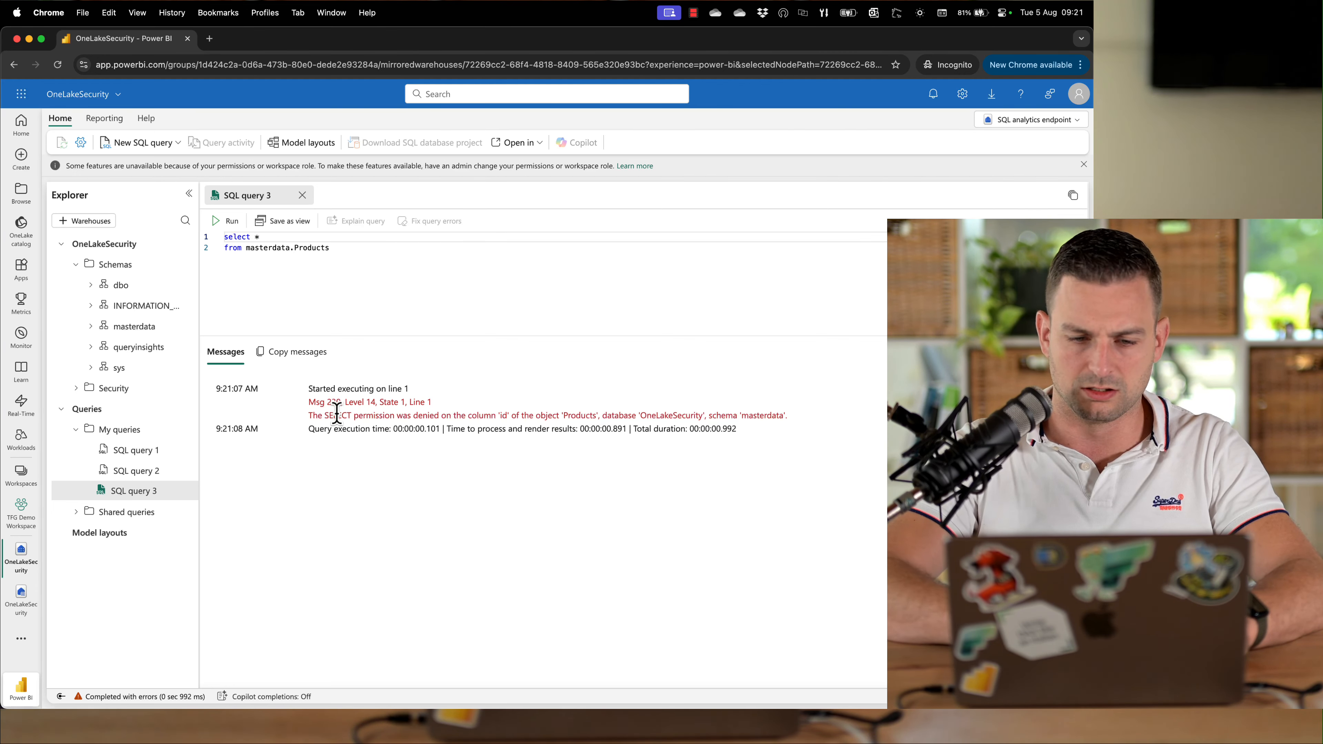
left_click_drag(337, 413, 515, 413)
left_click(516, 413)
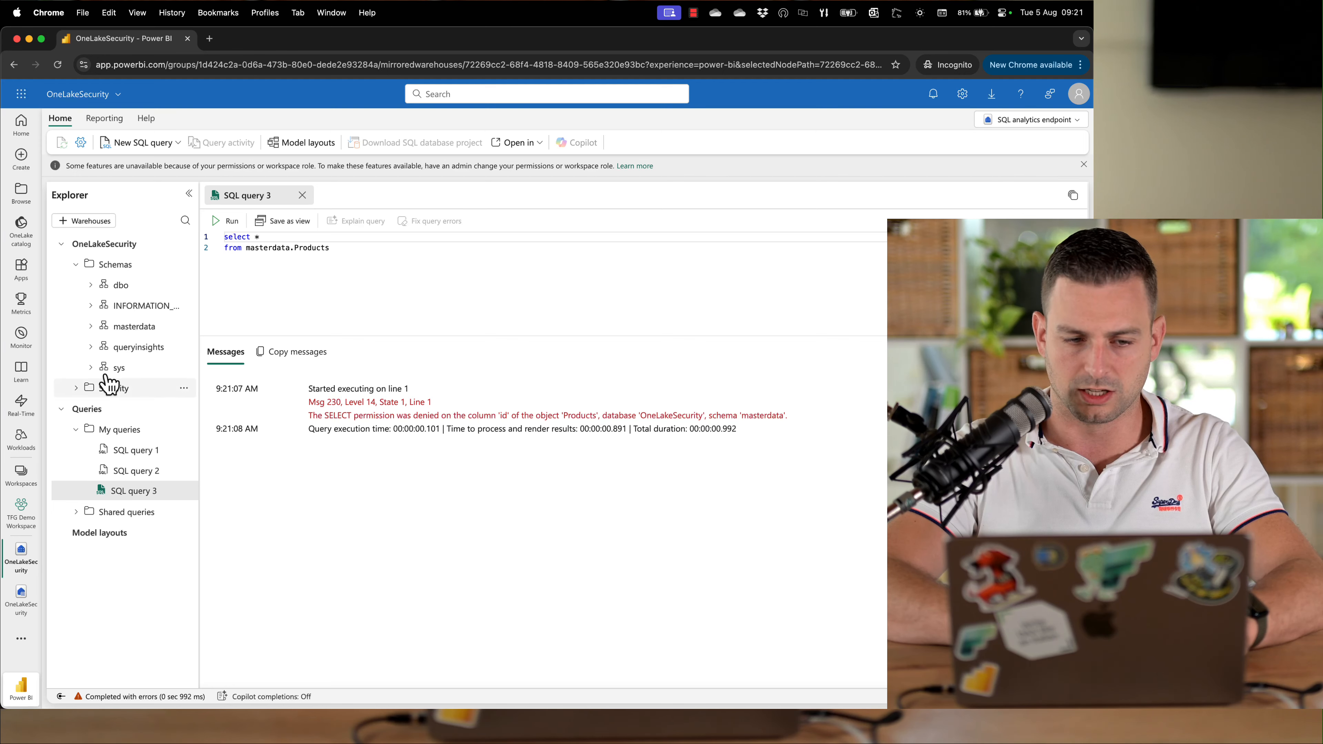
left_click(92, 326)
left_click(104, 347)
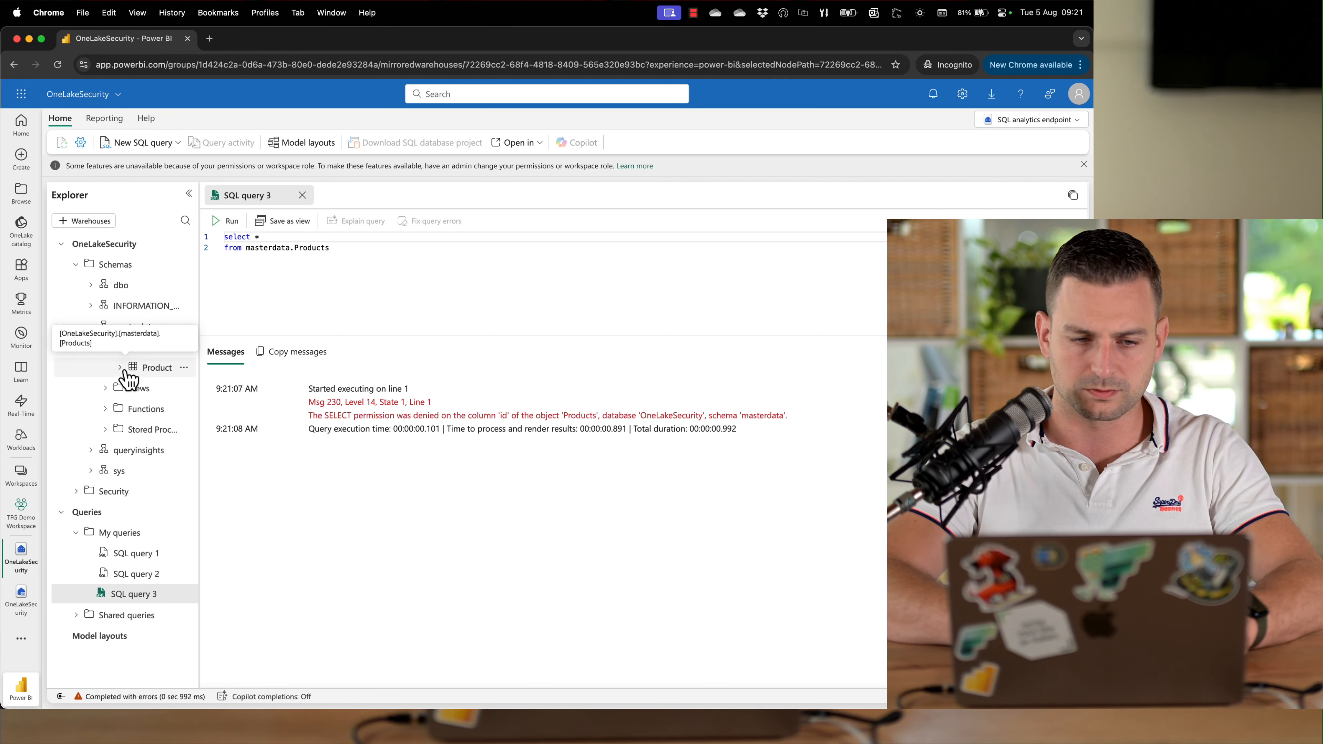
left_click(119, 368)
left_click_drag(197, 399, 258, 396)
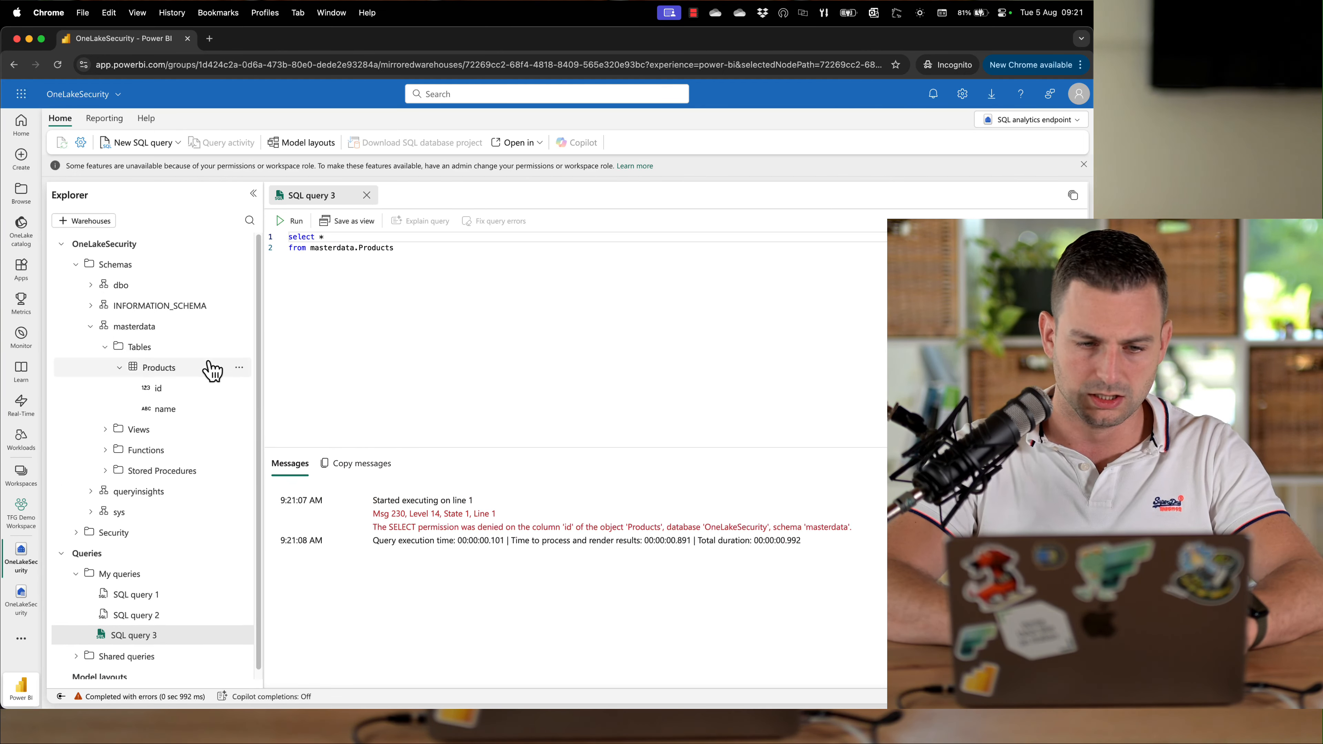
Try to refresh the endpoint, its schemas and tables from the explorer
left_click(239, 346)
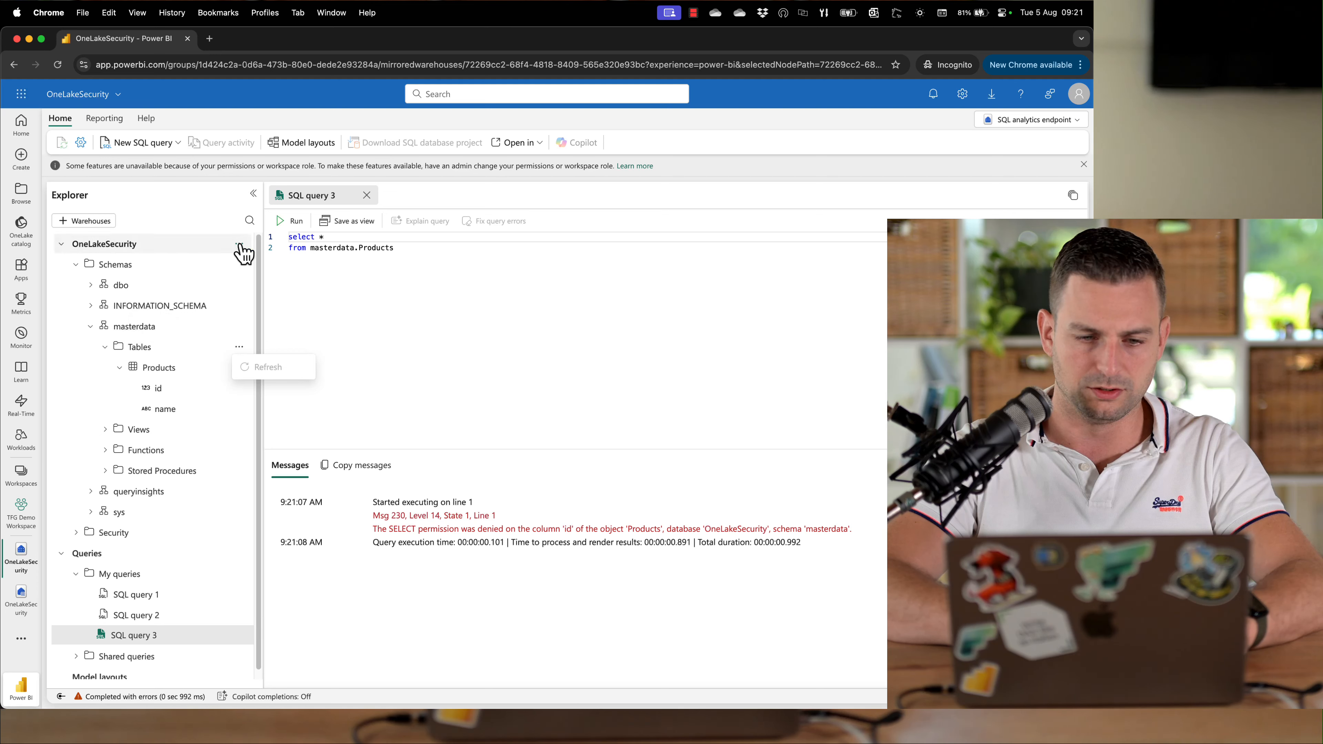
left_click(240, 264)
left_click(240, 247)
left_click(239, 246)
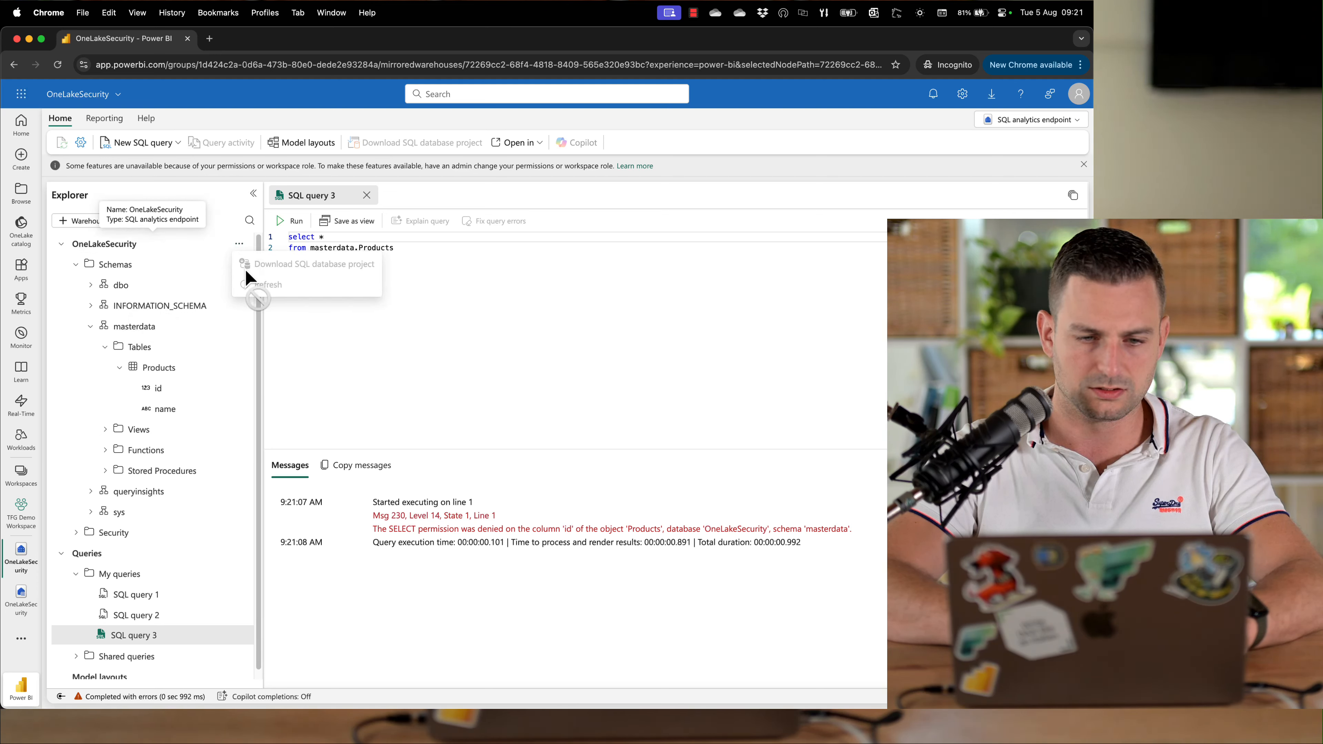
left_click(295, 298)
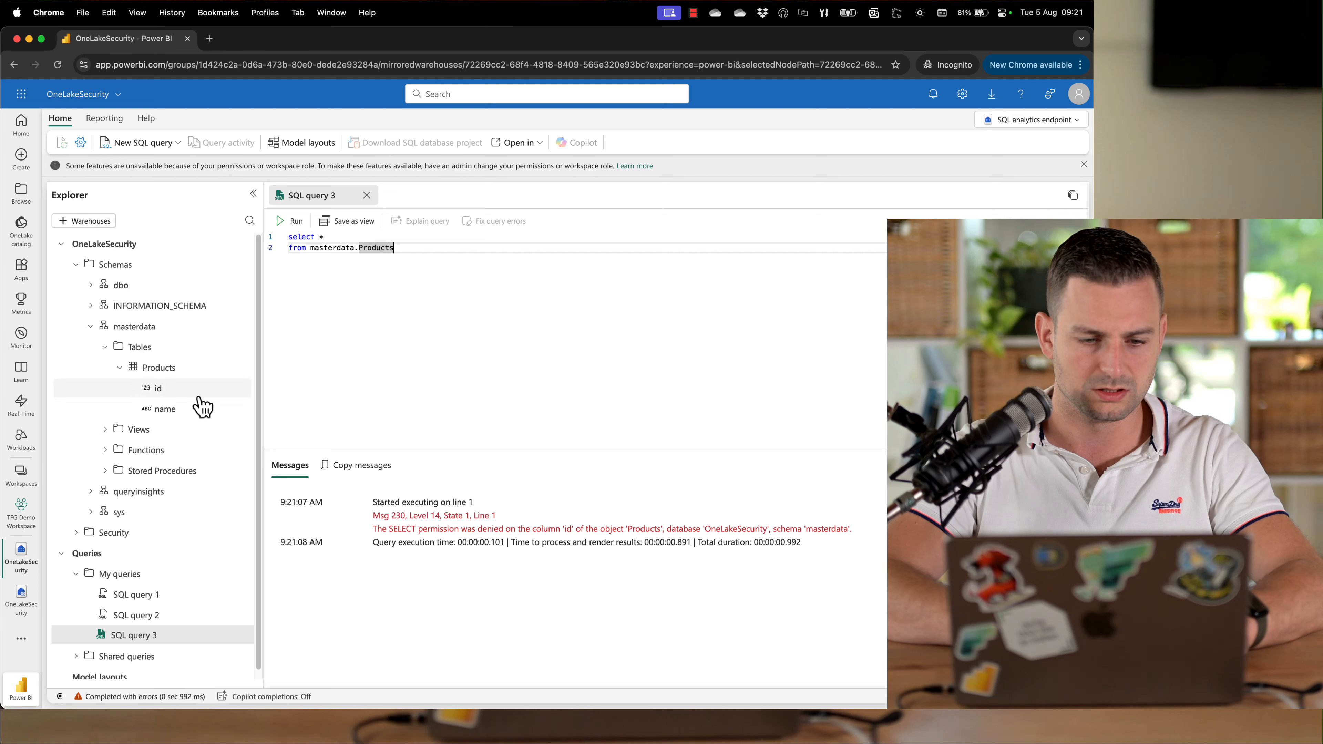
left_click(239, 264)
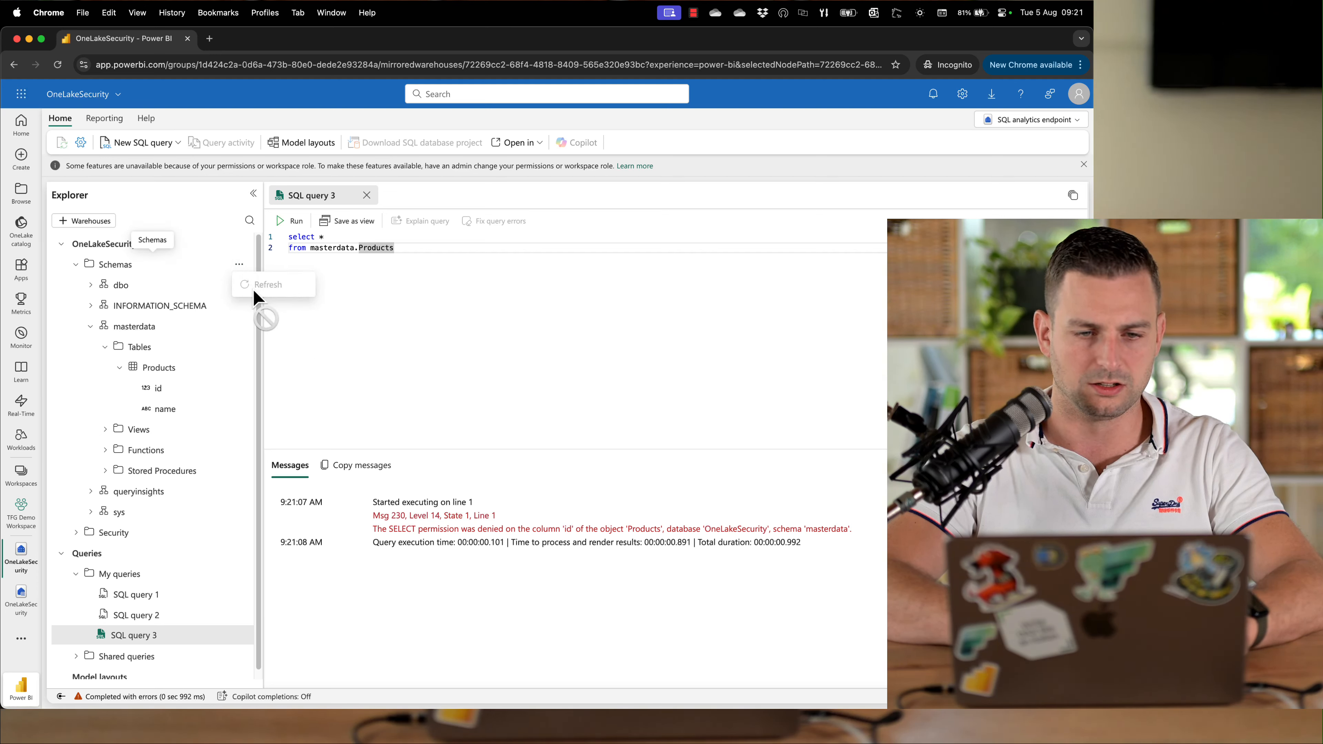
left_click(345, 313)
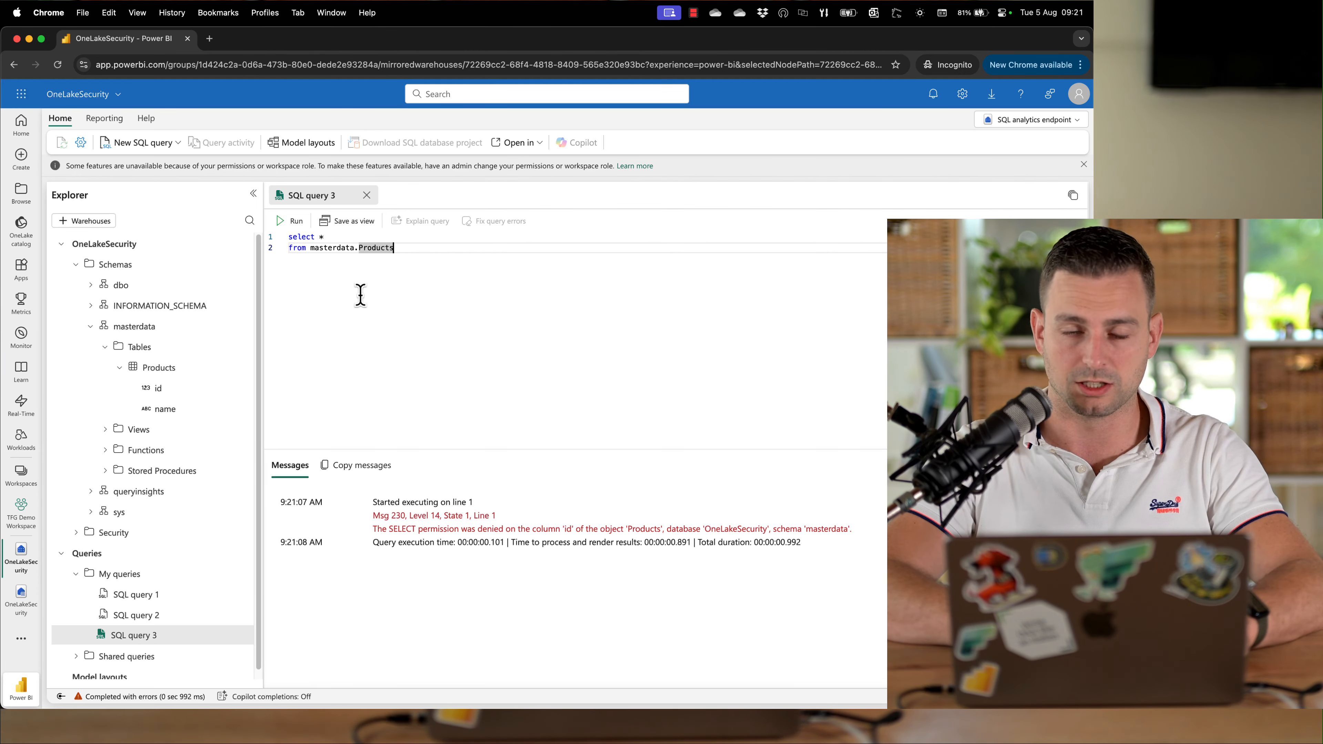
Change the query to select only the name column from masterdata.Products and run it
left_click(358, 235)
key("BackSpace")
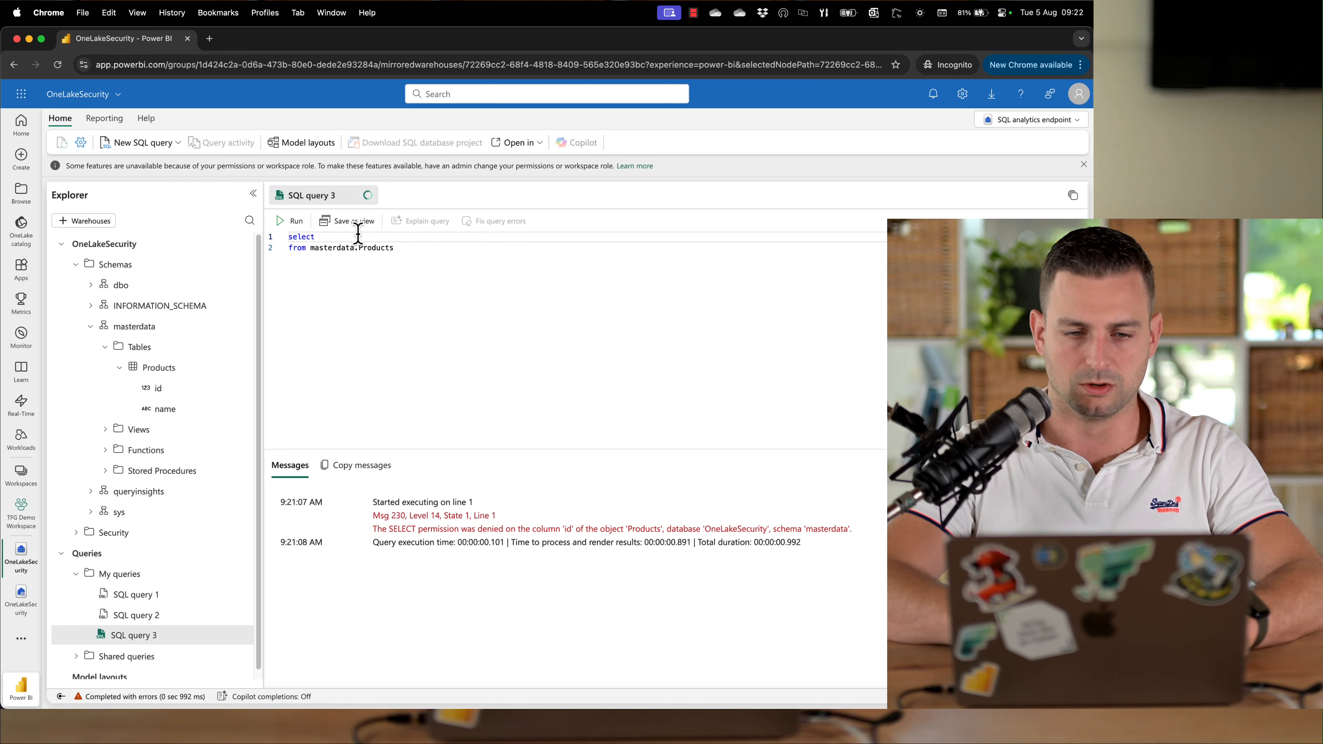
type("name")
key("ctrl+Return")
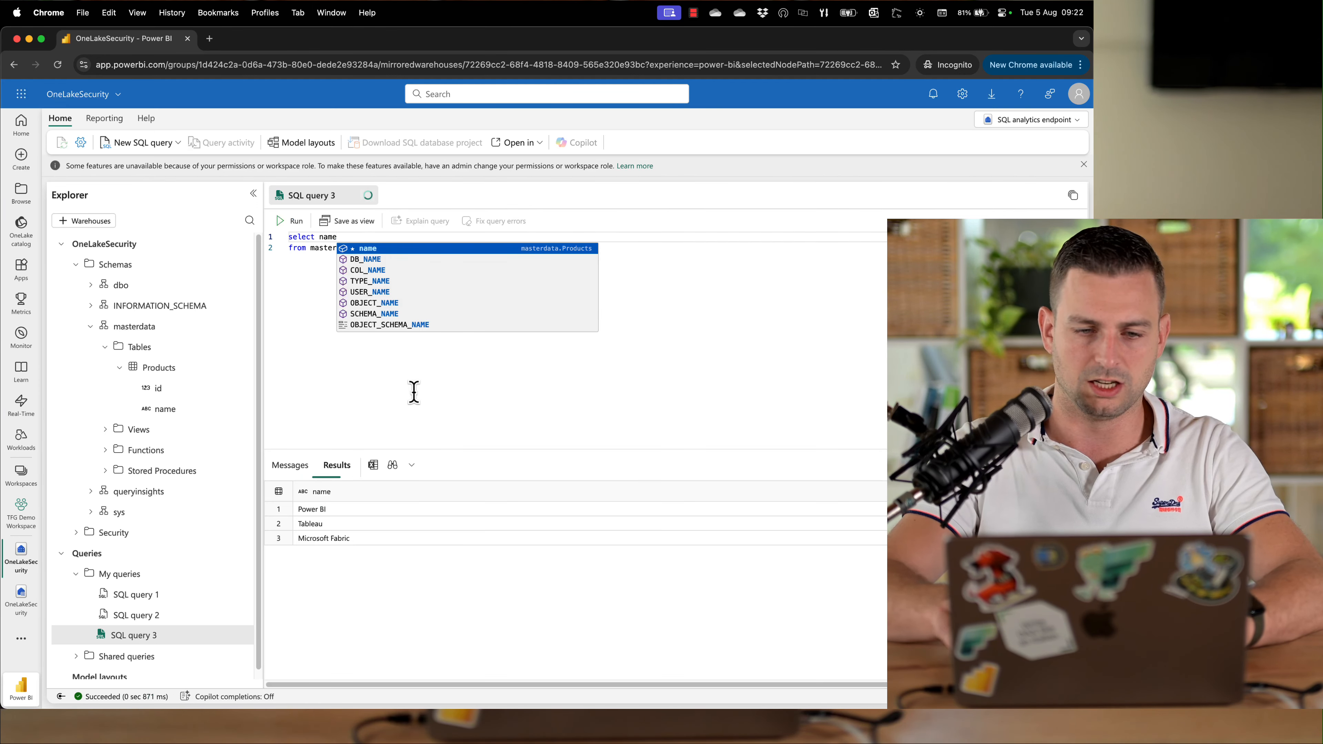
left_click(414, 392)
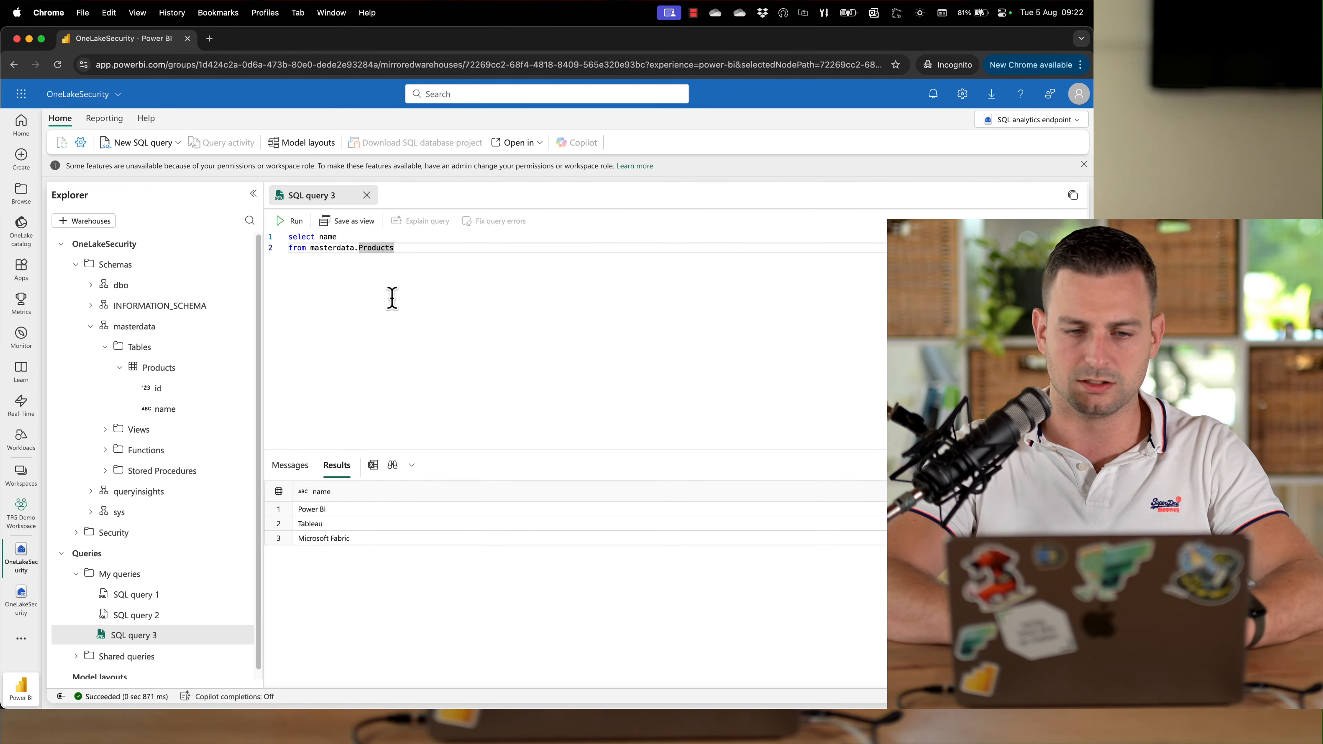